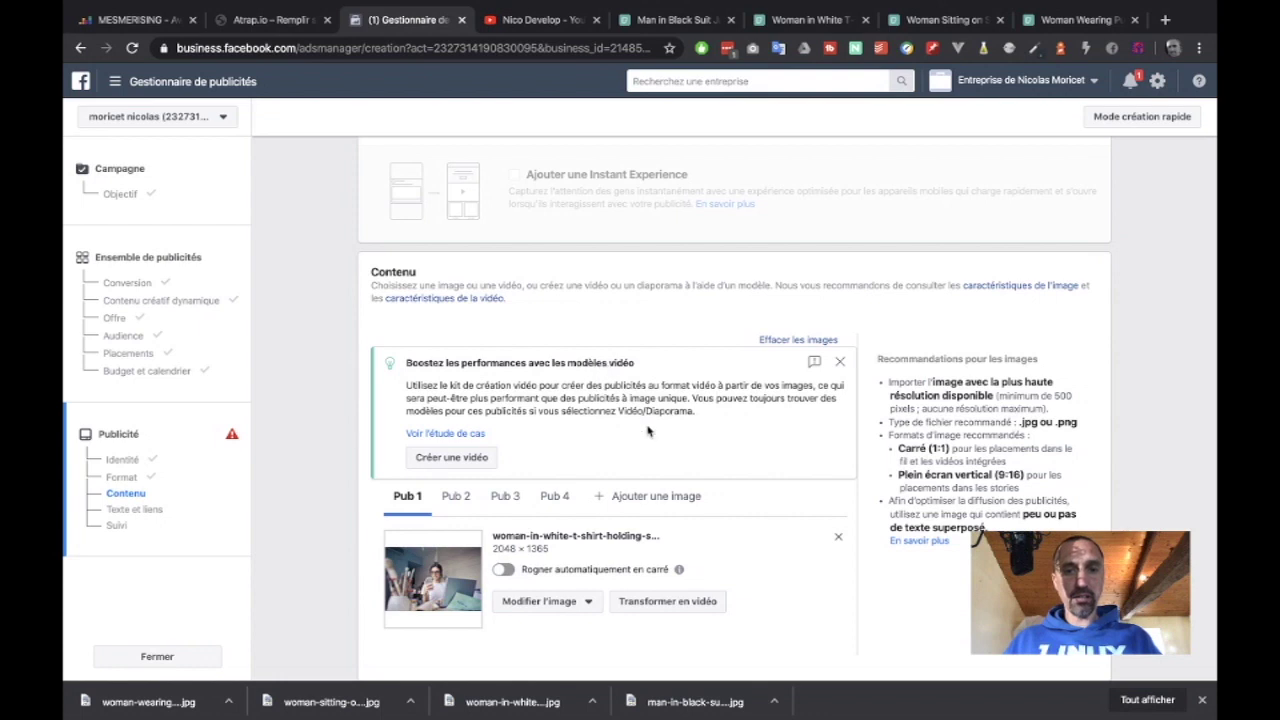
Dismiss the video-template suggestion, check the image assigned to Pub 4, and return to Pub 1
click(840, 362)
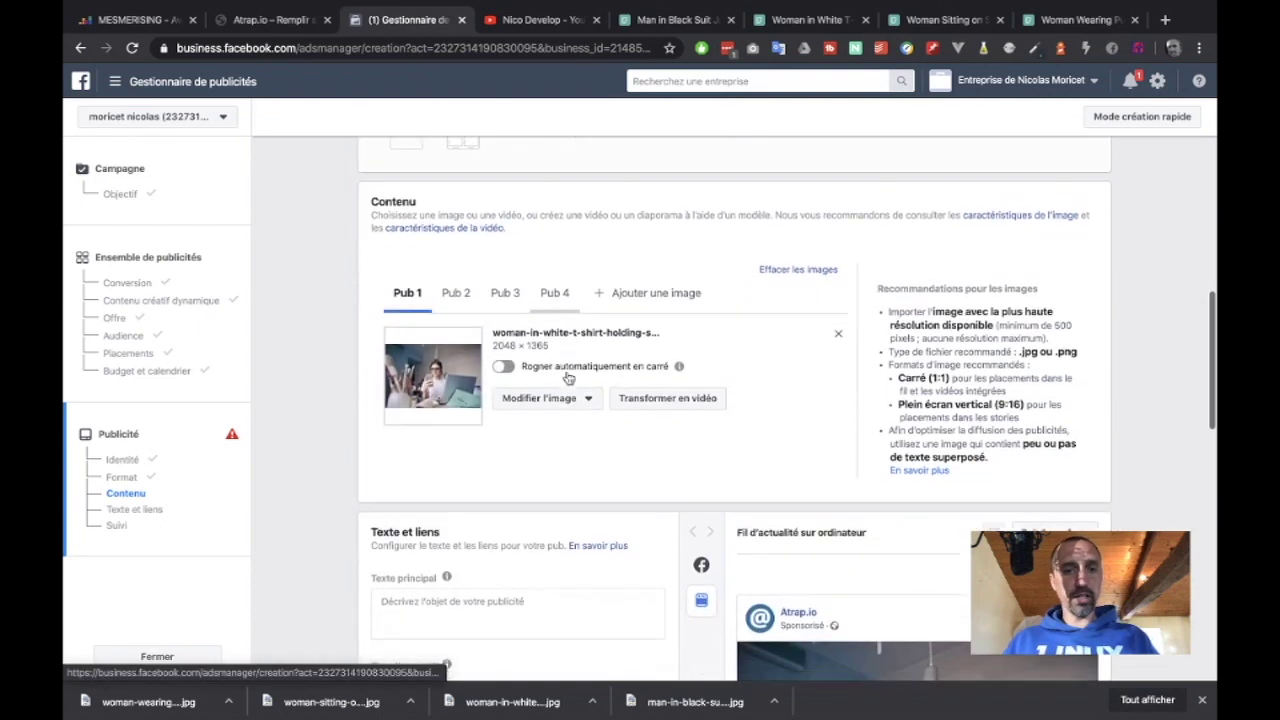
scroll(530, 330, down, 1)
click(458, 287)
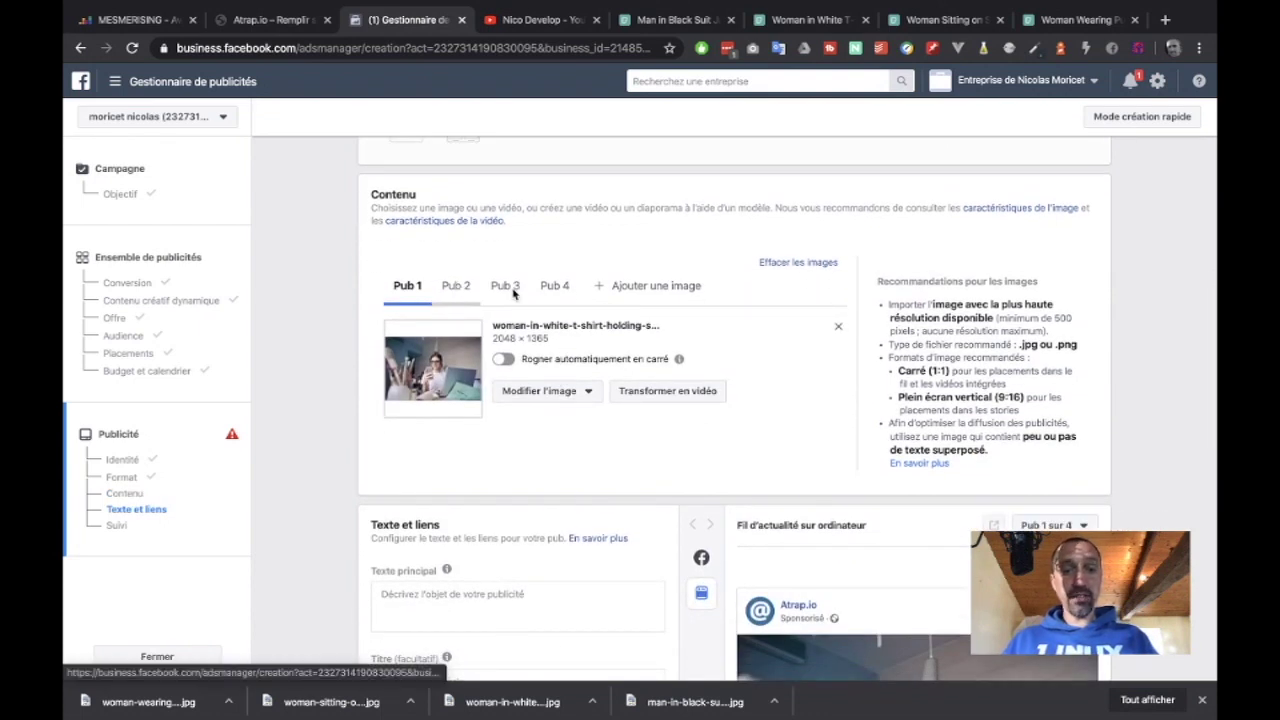
click(566, 289)
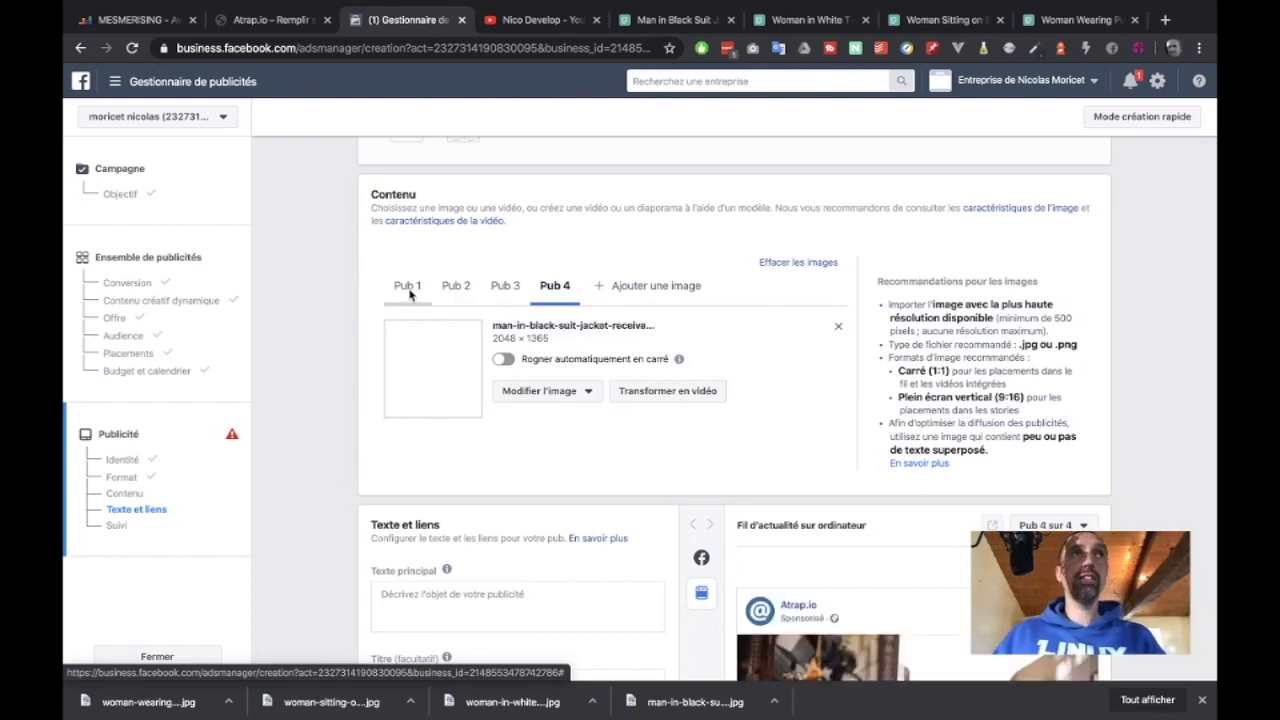
click(409, 289)
Copy the landing page headline "REMPLIR SA MAILING LISTE en piratant la visibilité de ses concurrents" into the ad's primary text
scroll(348, 425, down, 2)
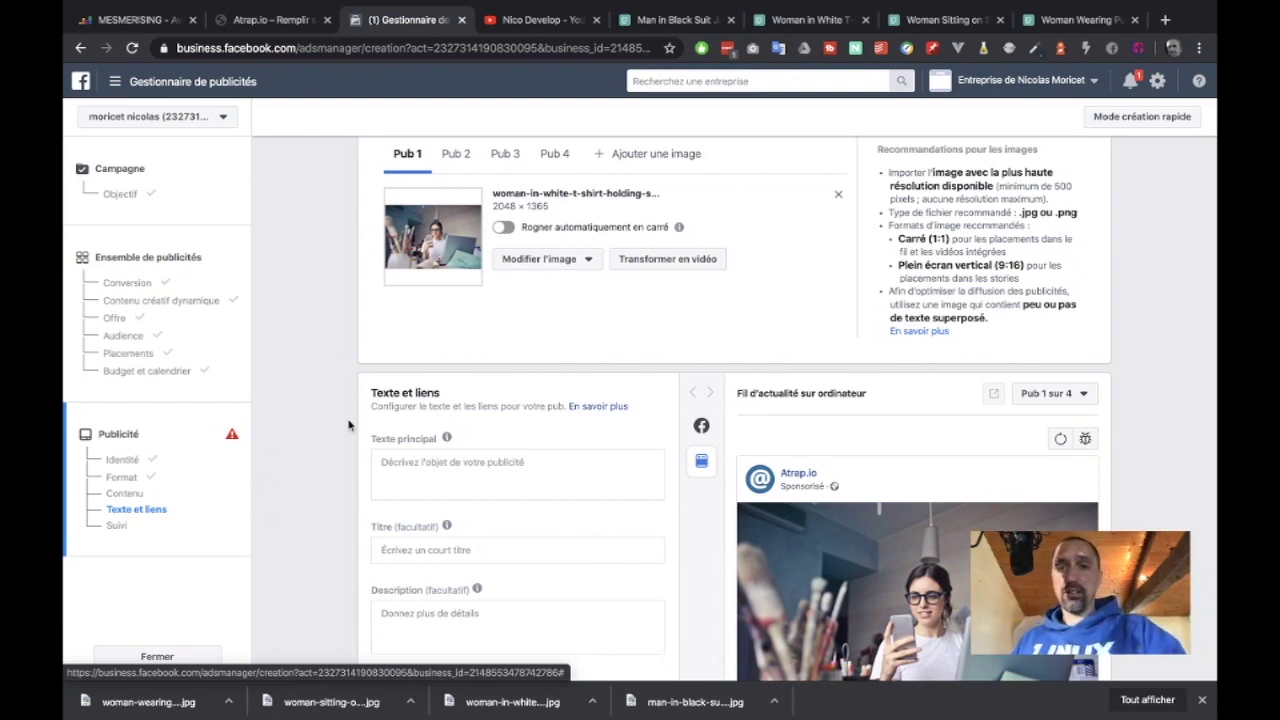
scroll(348, 425, down, 1)
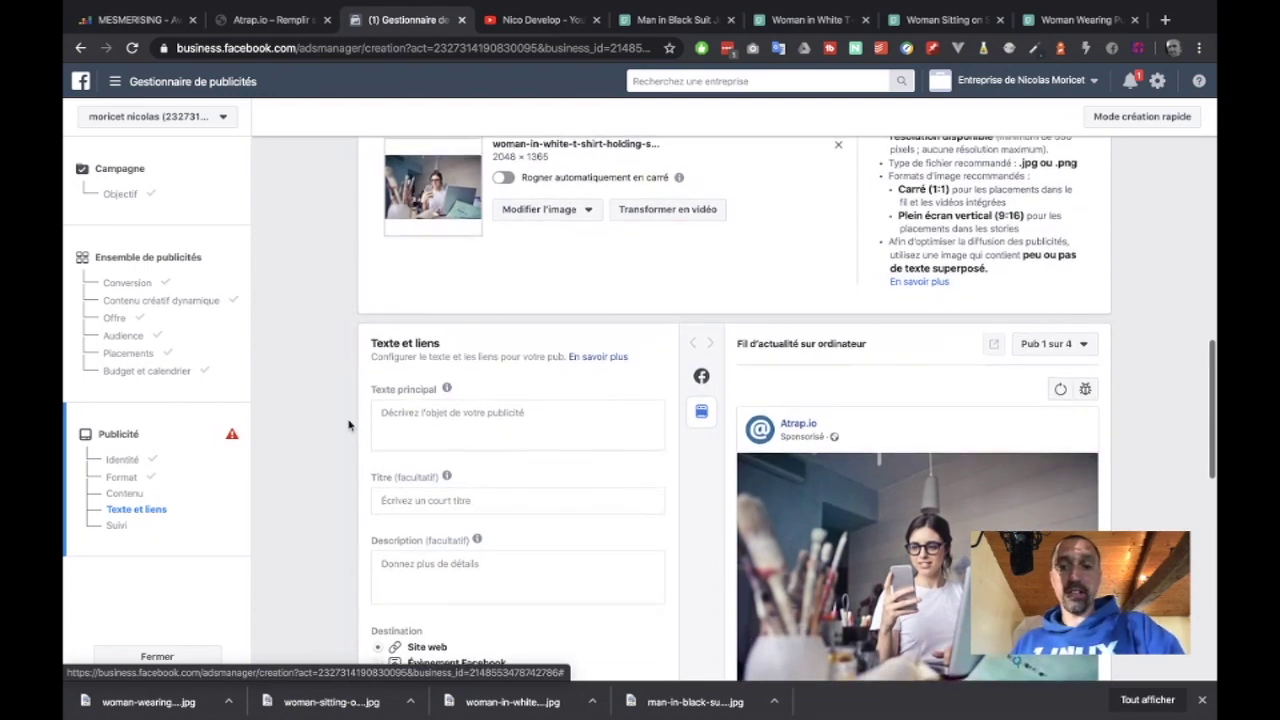
scroll(383, 426, down, 2)
scroll(398, 445, up, 2)
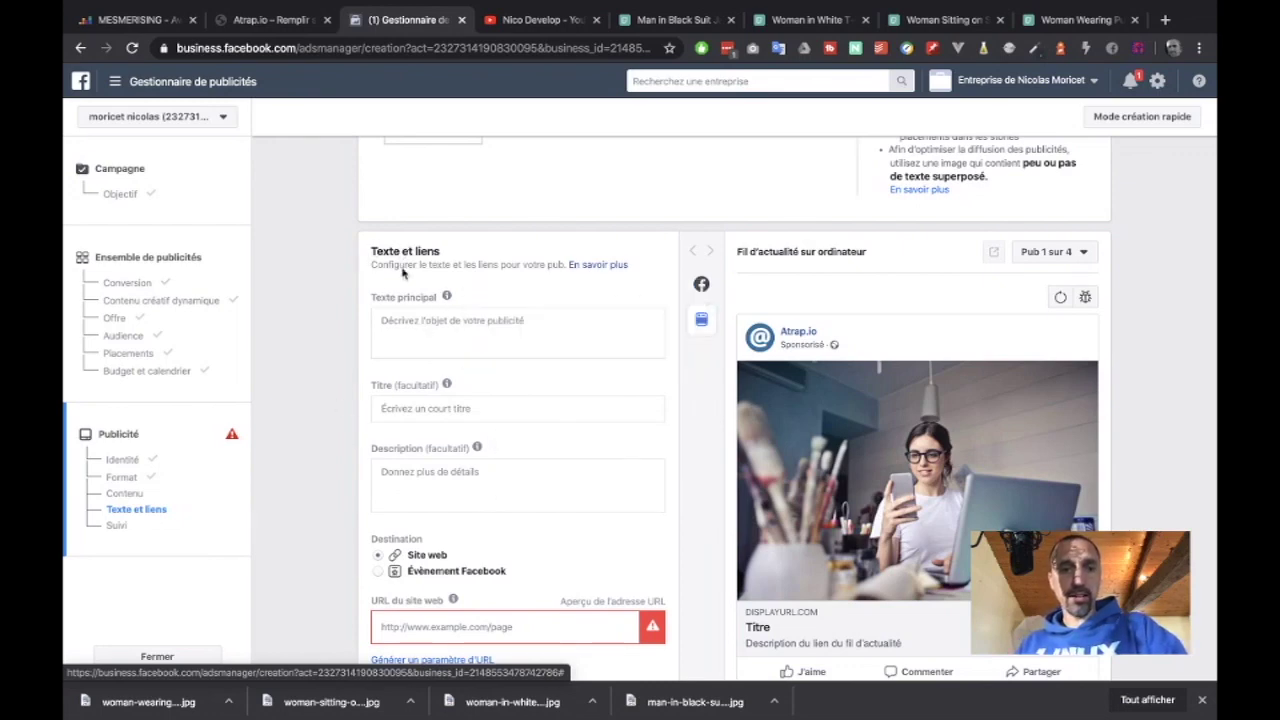
click(396, 330)
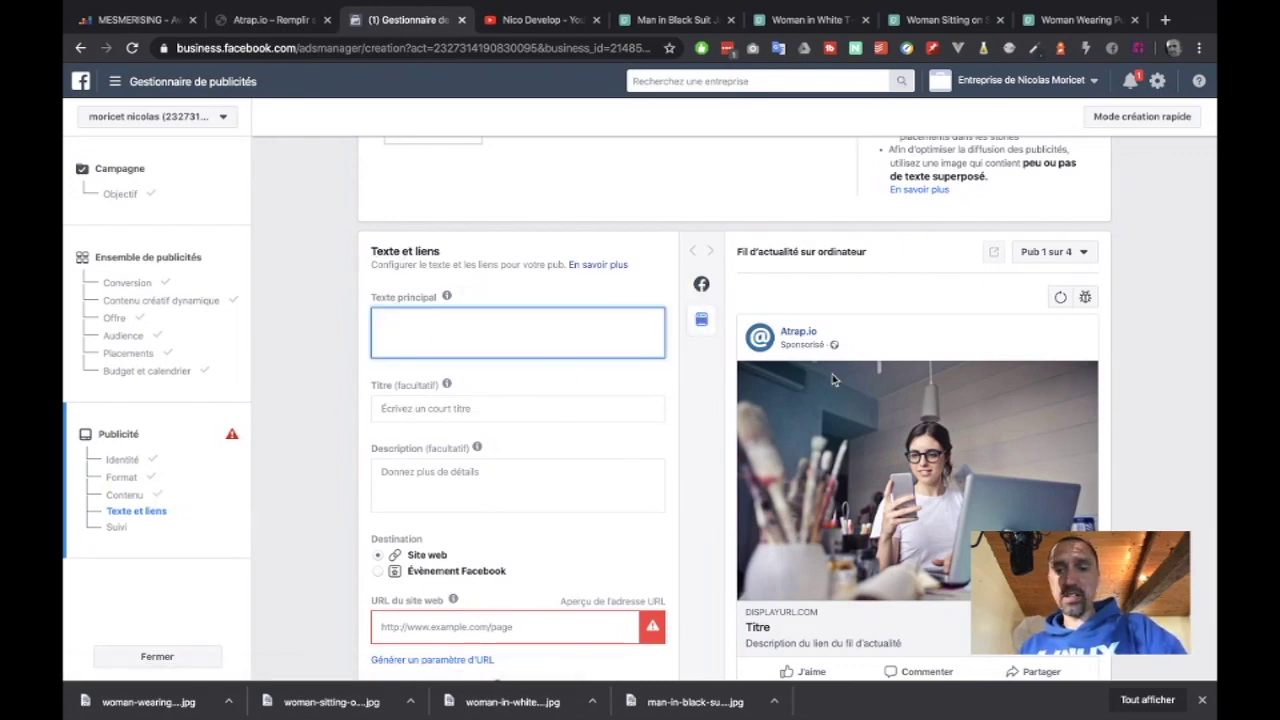
click(288, 20)
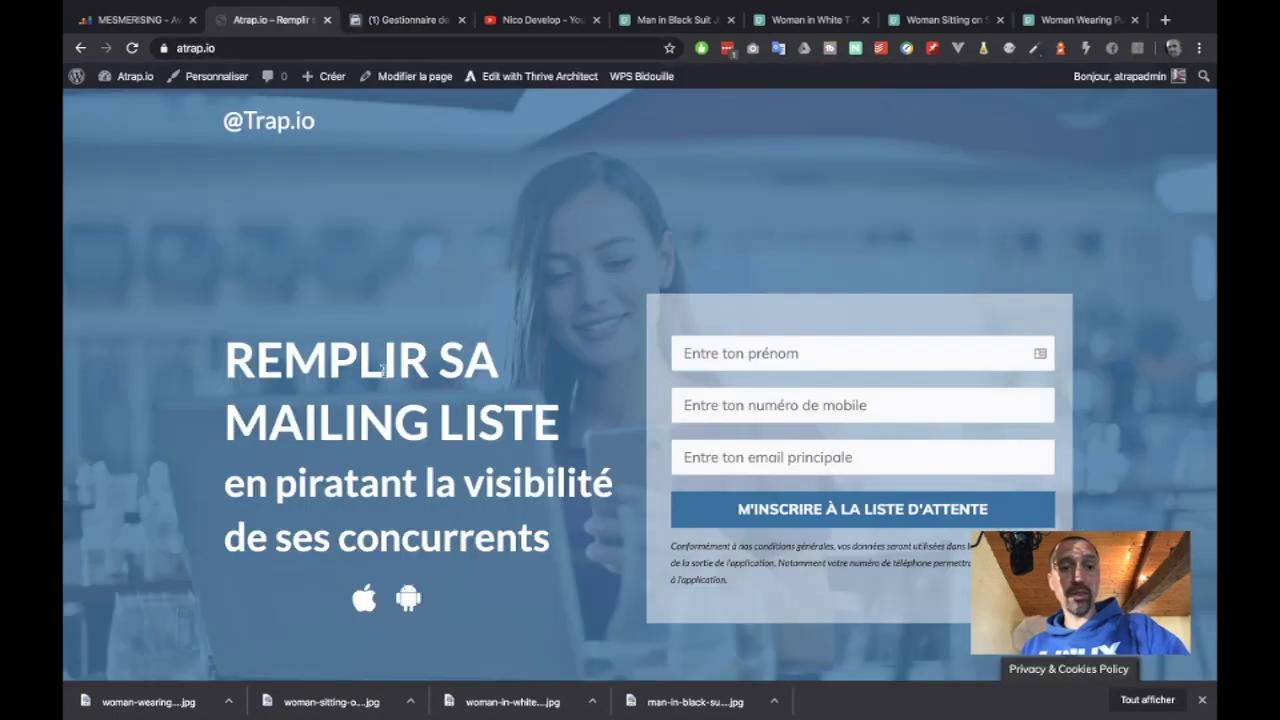
drag(228, 360, 545, 525)
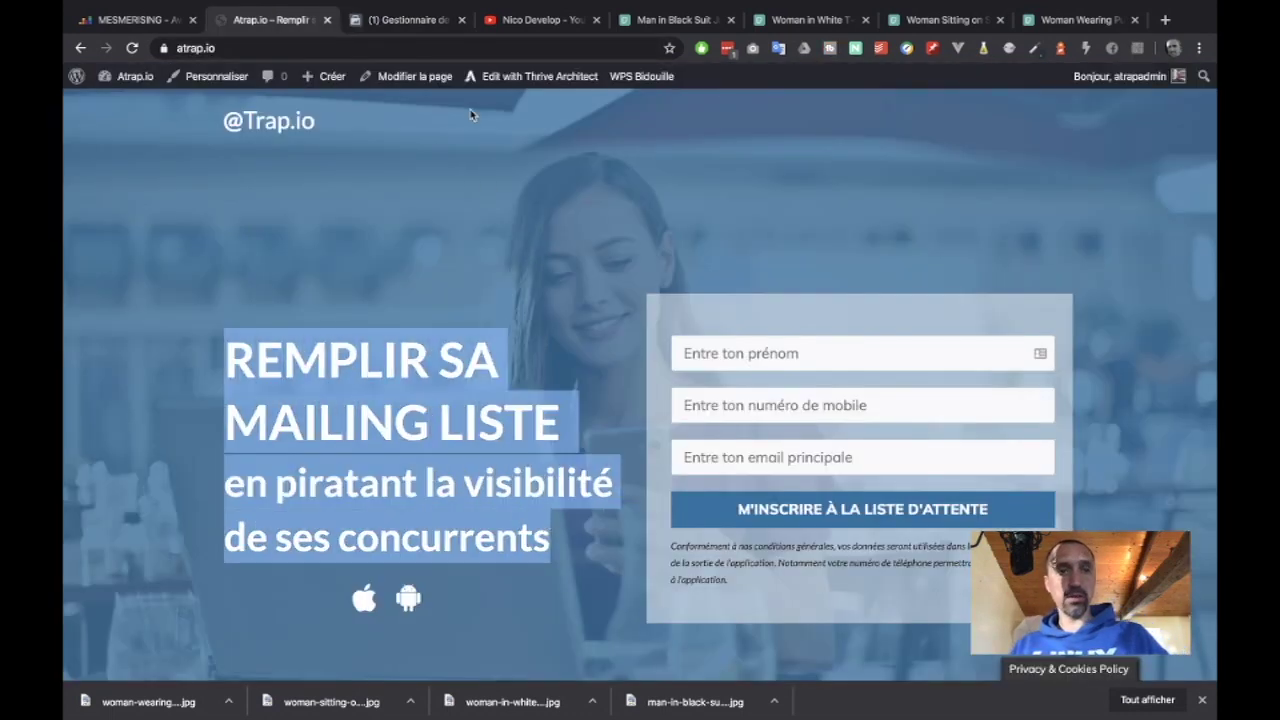
click(426, 22)
text(REMPLIR SA MAILING LISTE en pirantant la visibilité de ses concurrents)
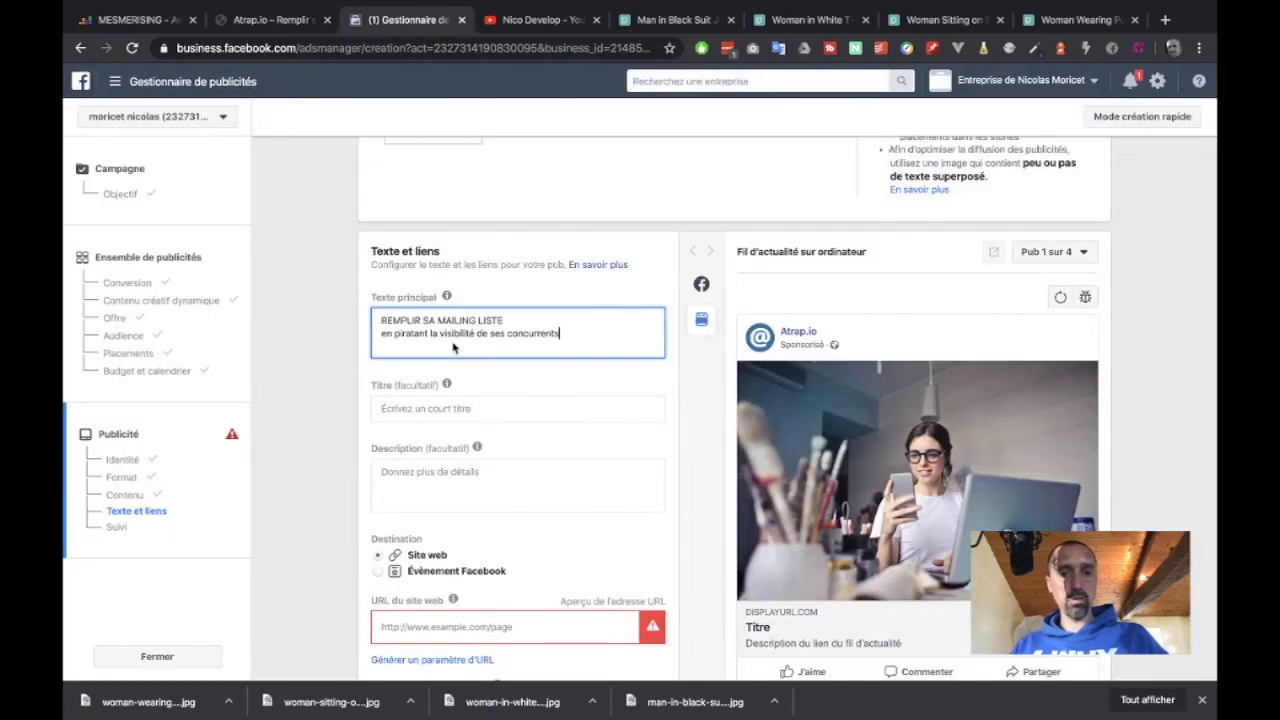
Join the two lines of the primary text into one sentence and end it with a period
click(381, 334)
key(BackSpace)
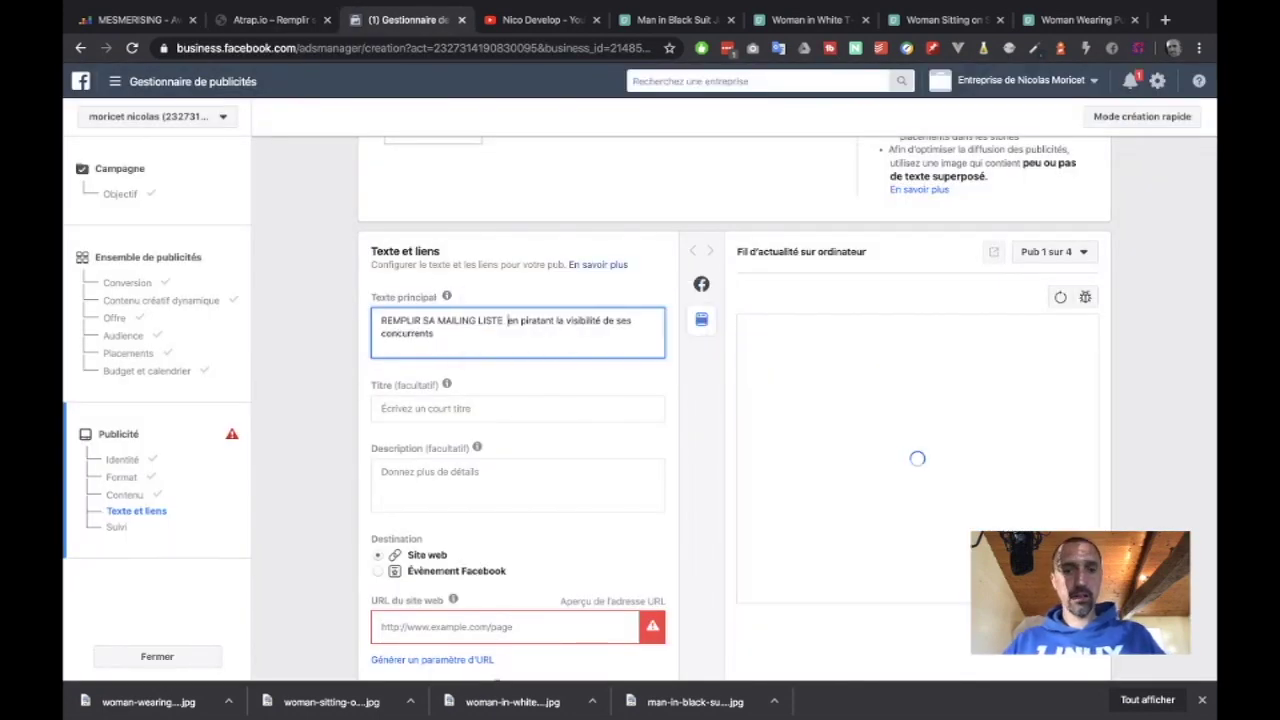
key(BackSpace)
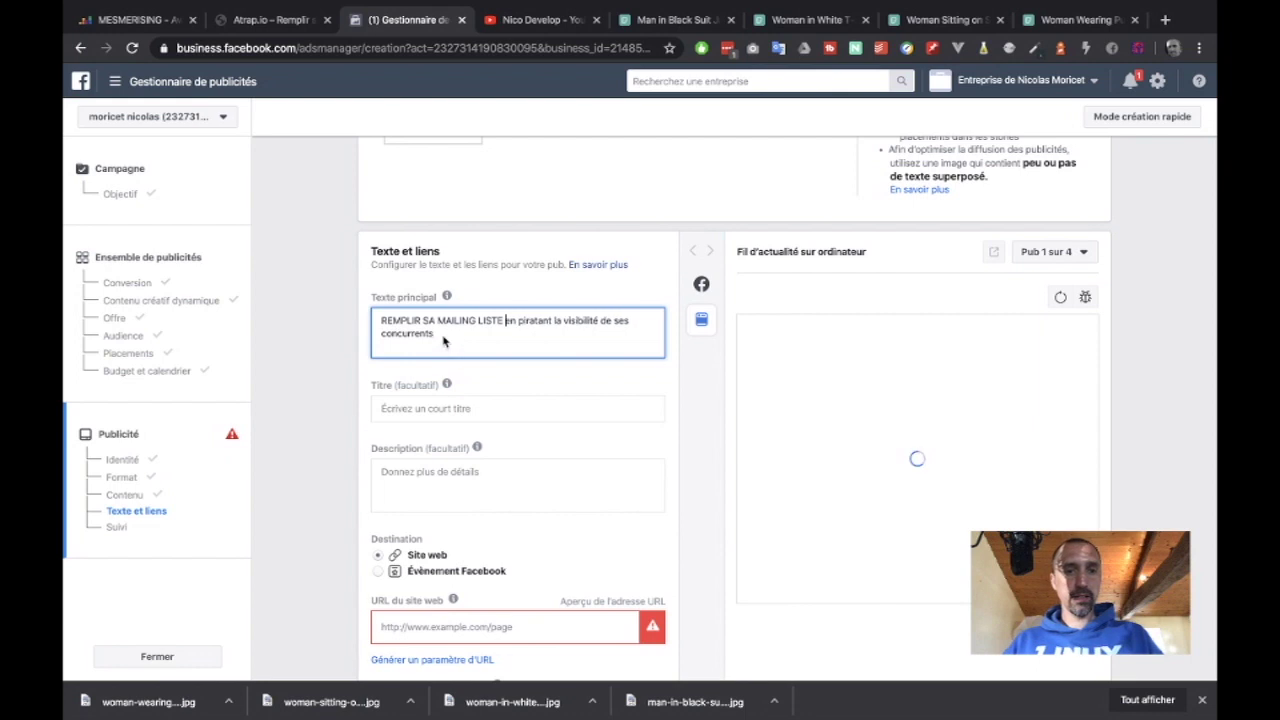
click(469, 346)
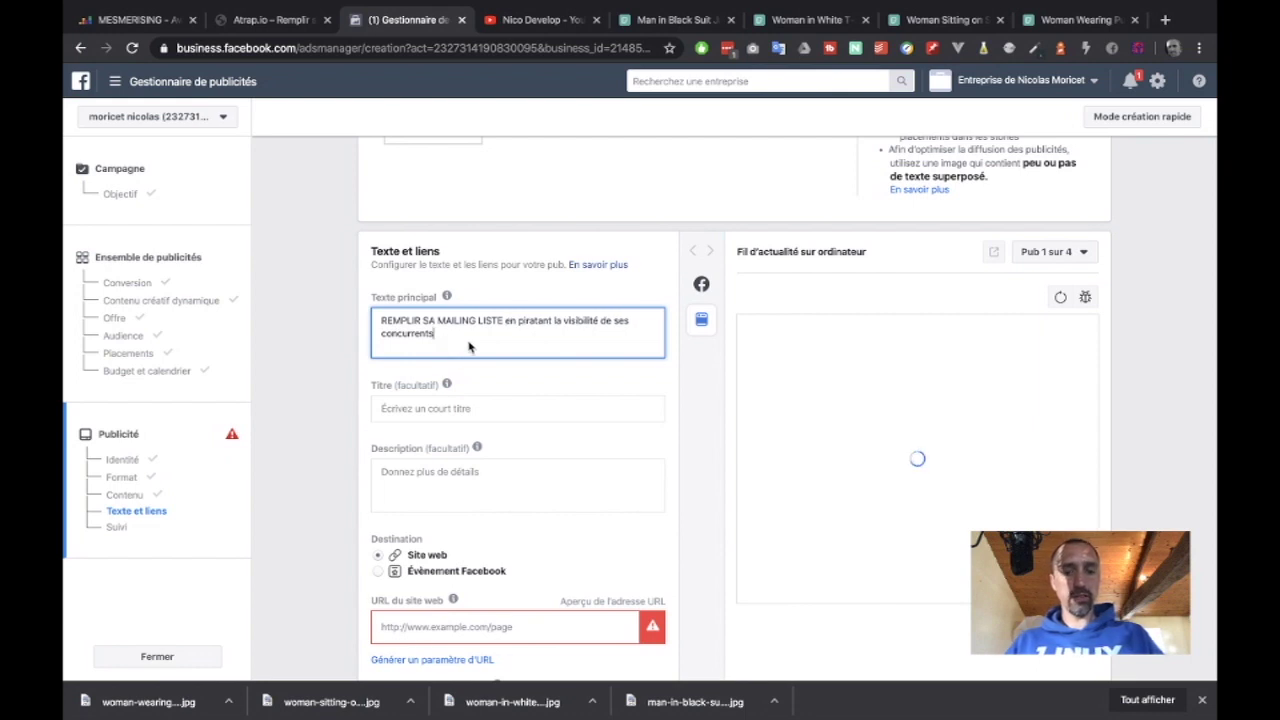
text(.)
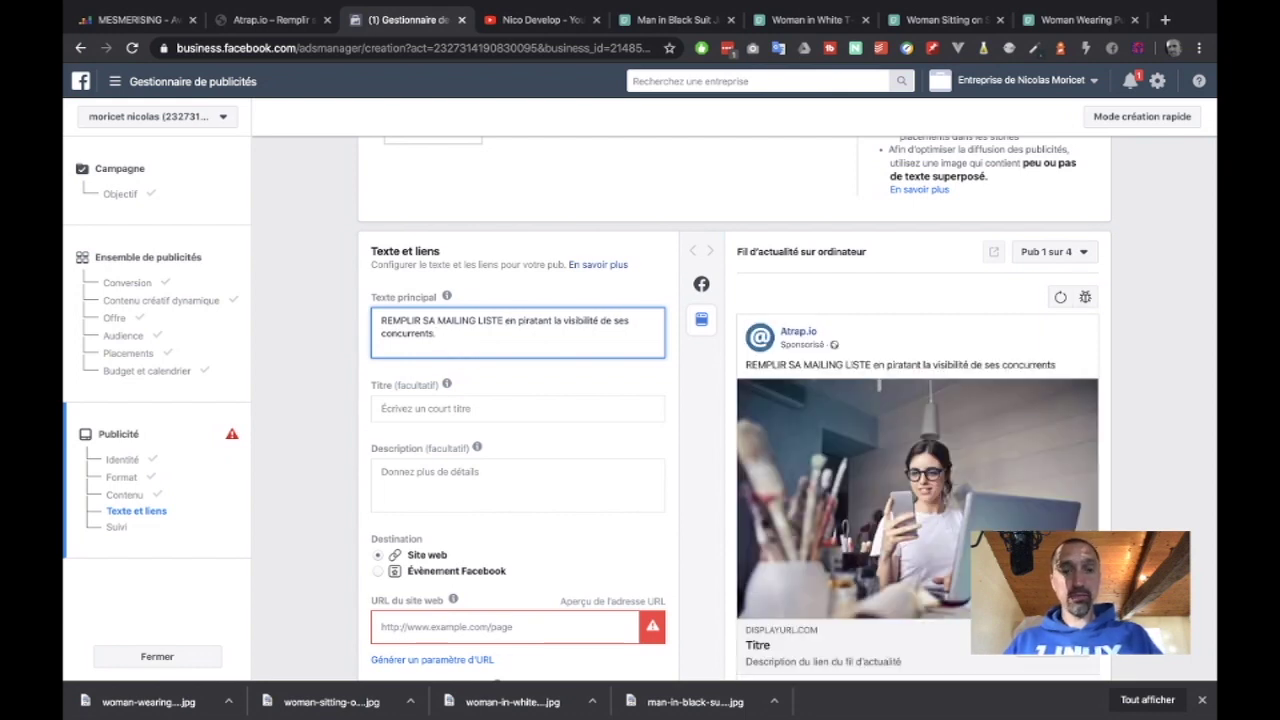
Start a new paragraph below the headline in the primary text with "Clique sur"
key(Return)
text(Clique su)
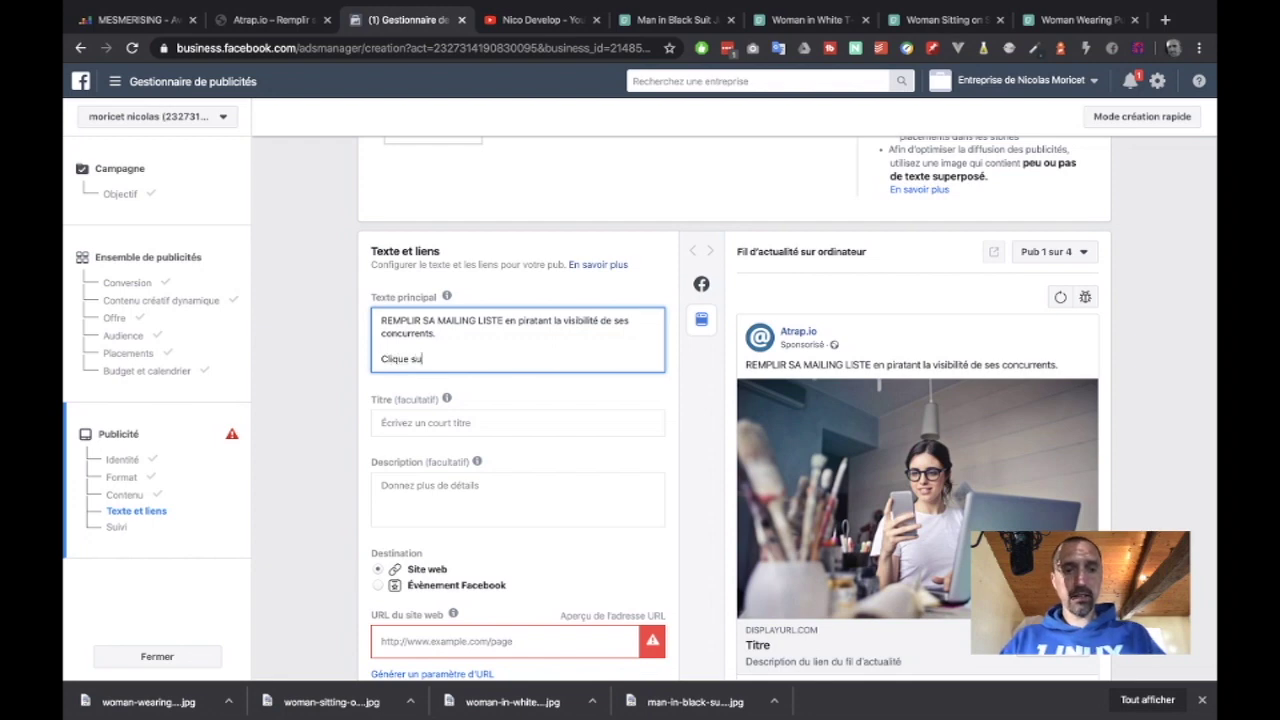
text(r)
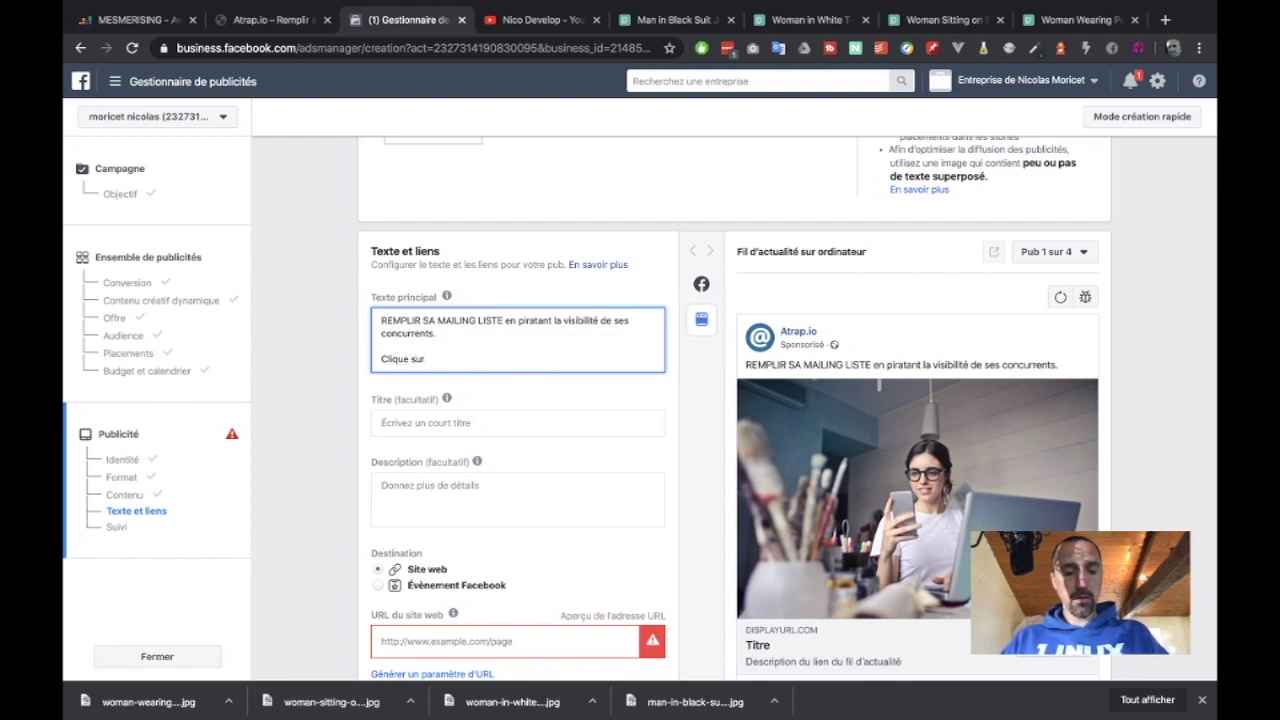
text( e)
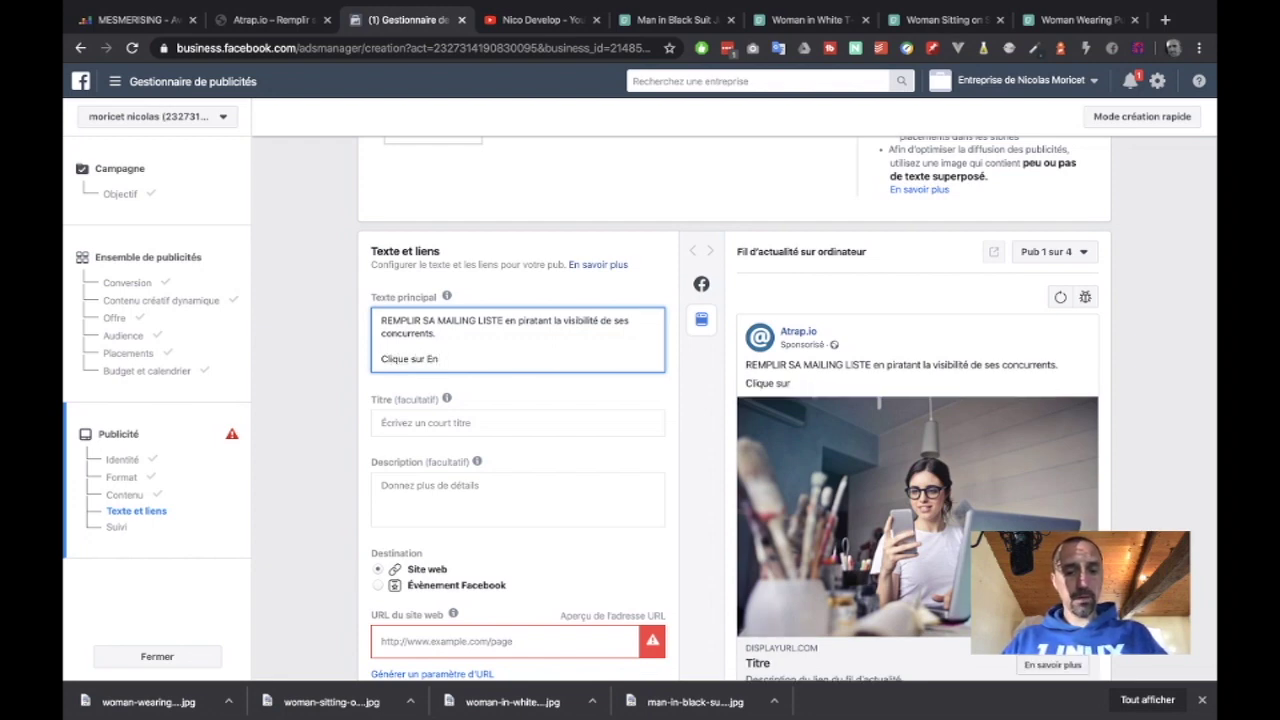
text(n savoir plus)
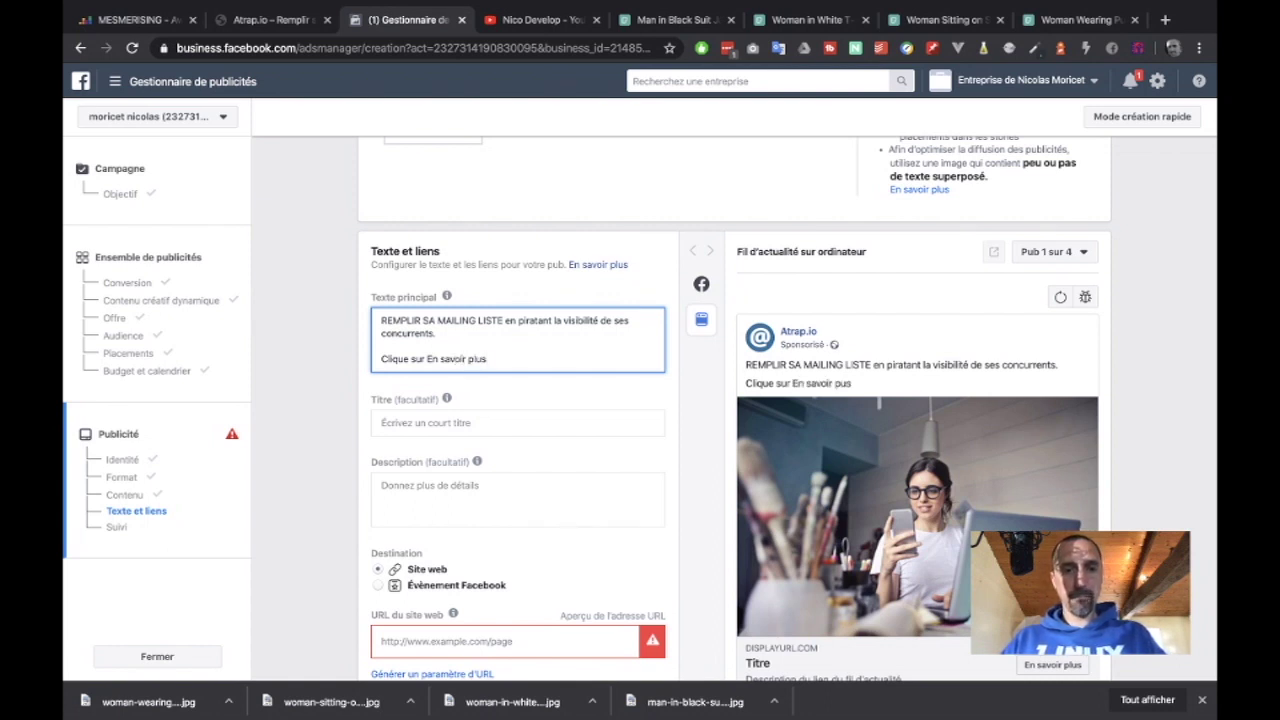
text( pour)
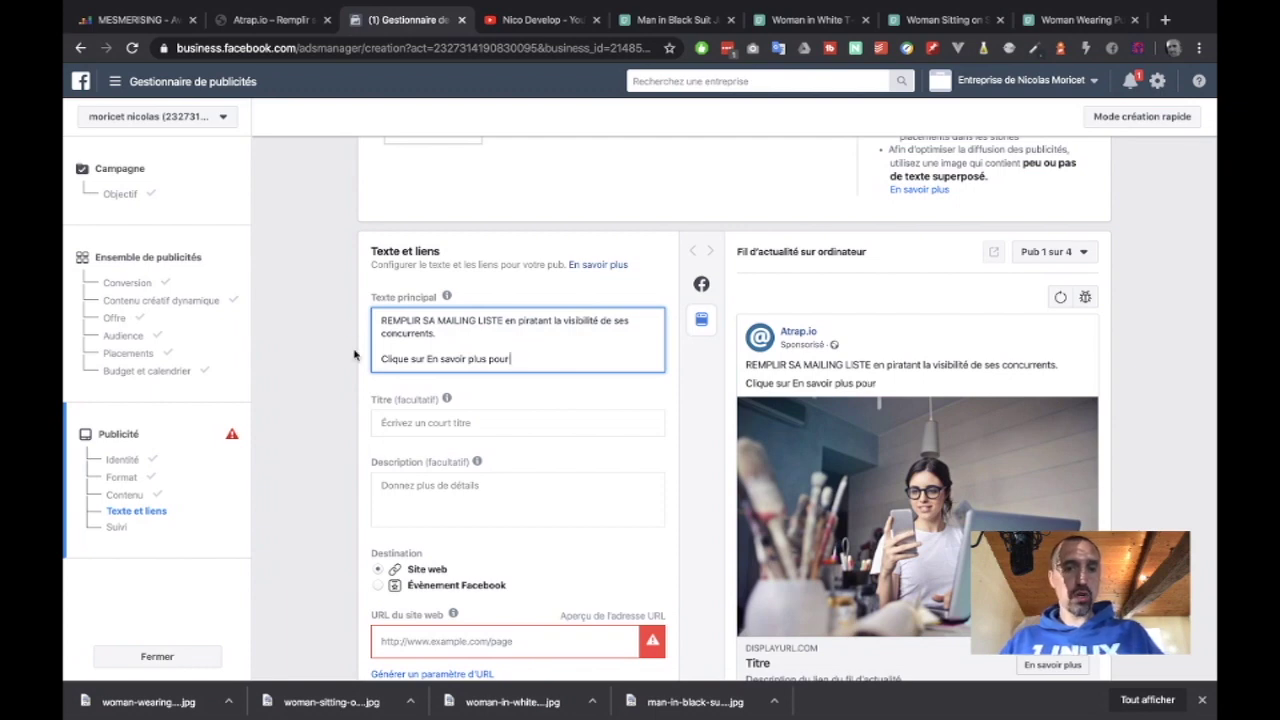
shift+click(428, 360)
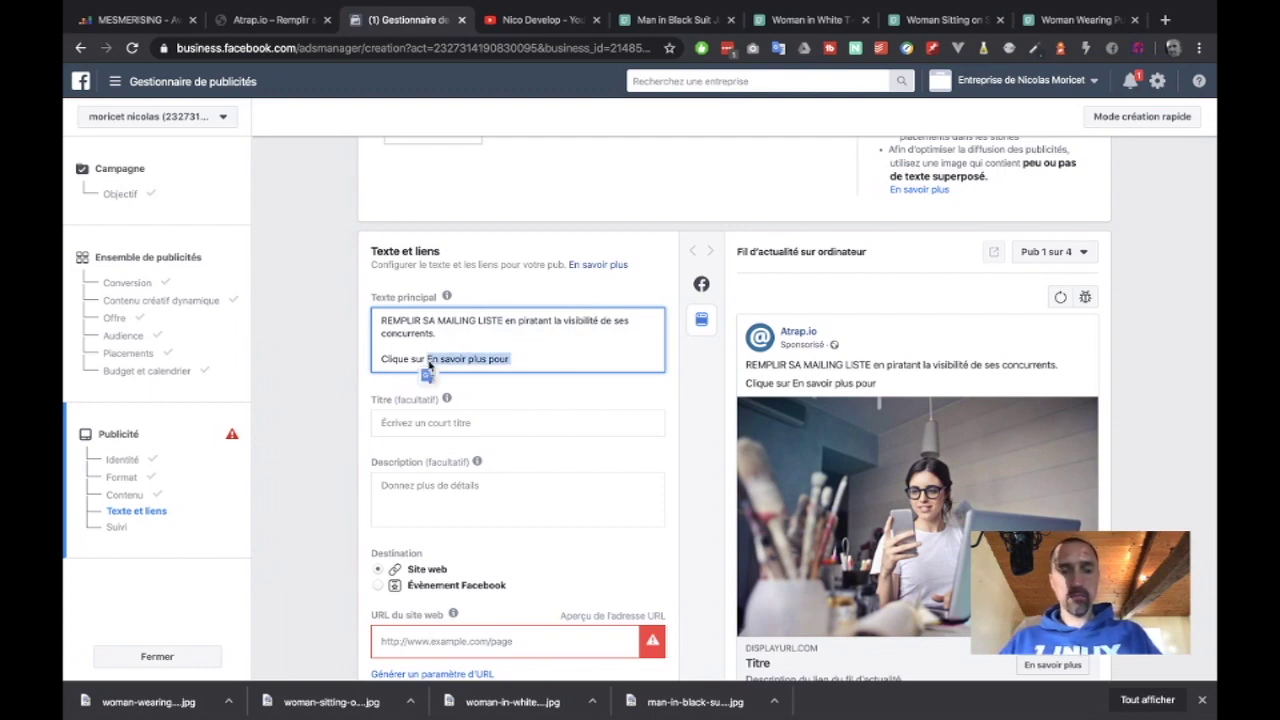
key(BackSpace)
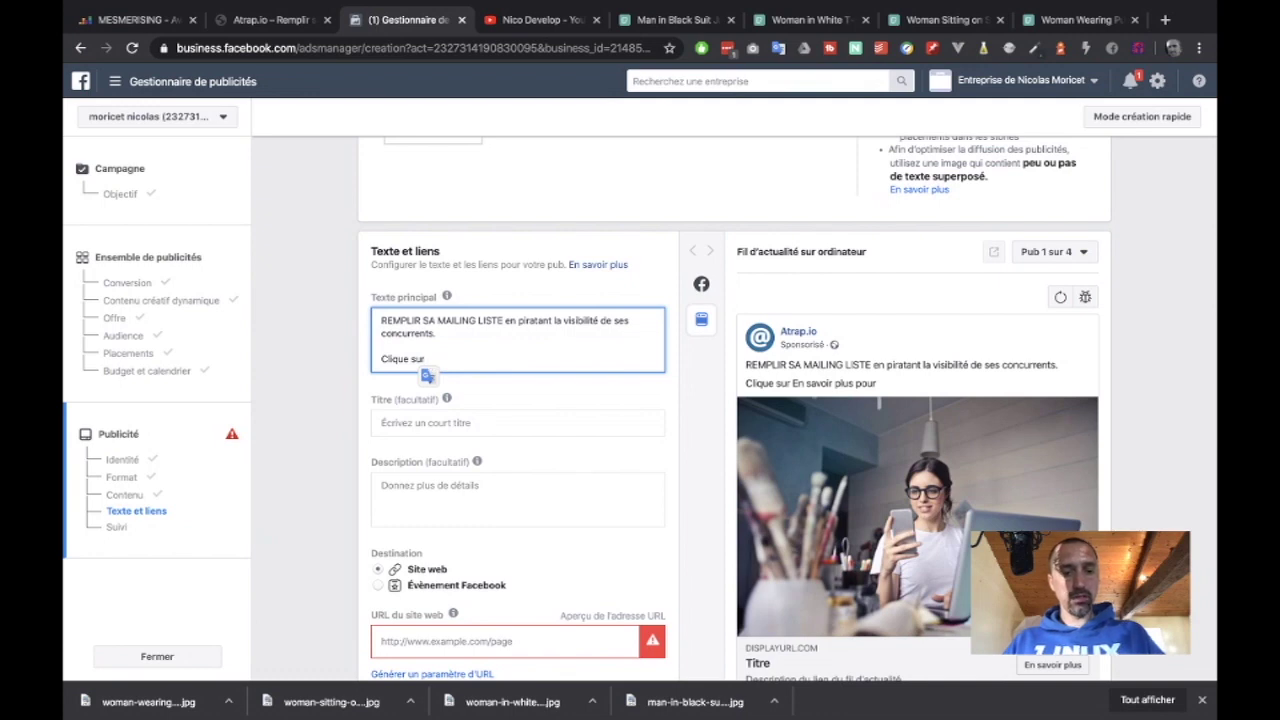
Complete the primary text's last line to read "Clique sur "S'inscrire" pour réserver ton app."
text("S)
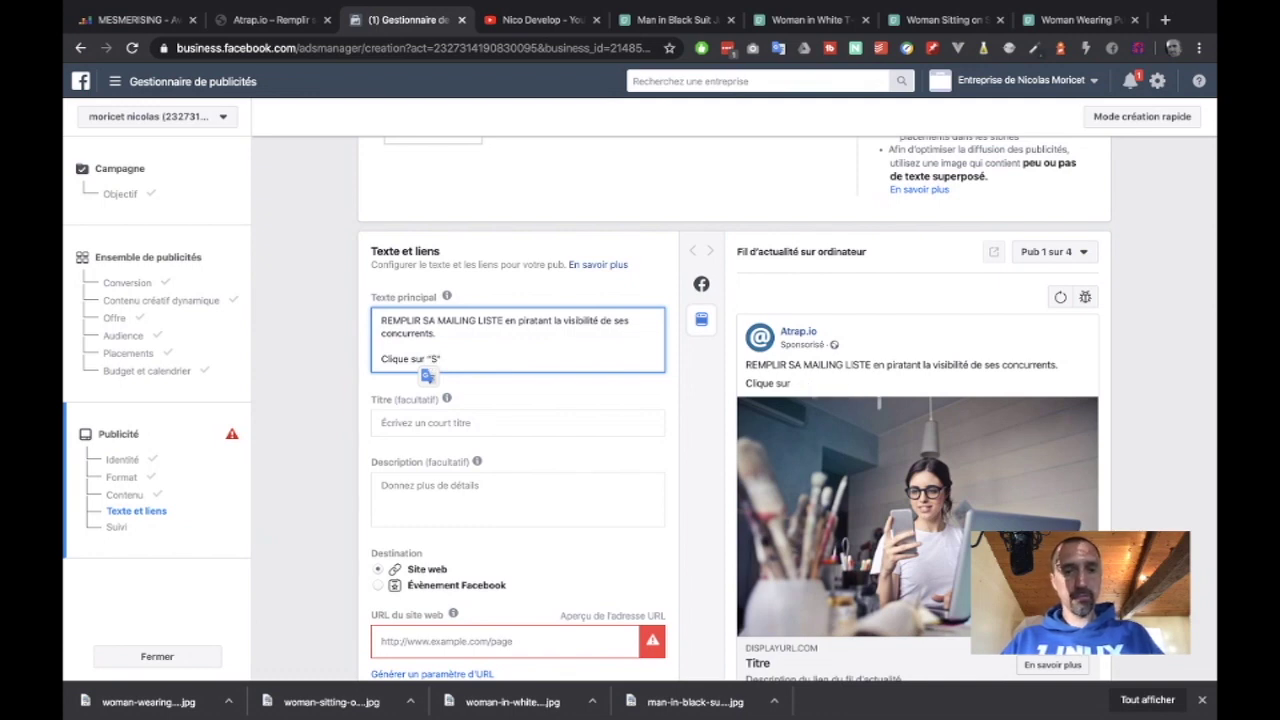
text('inscri)
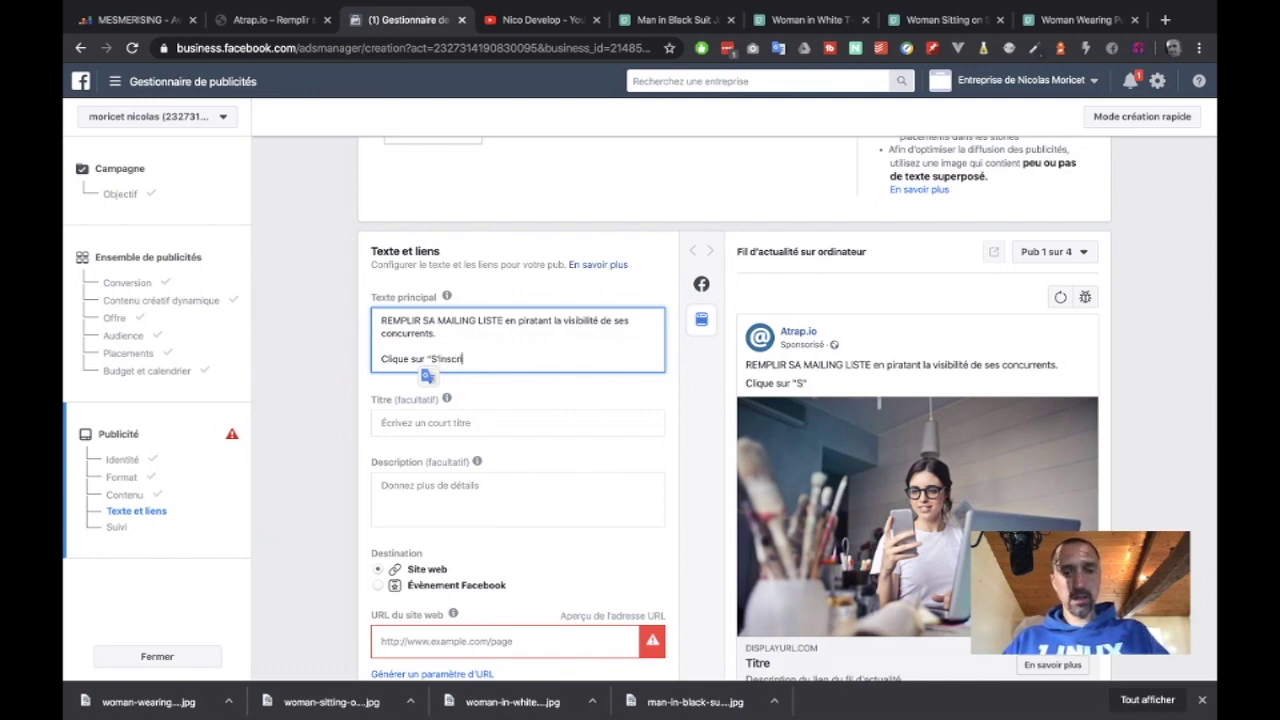
text(re" pour)
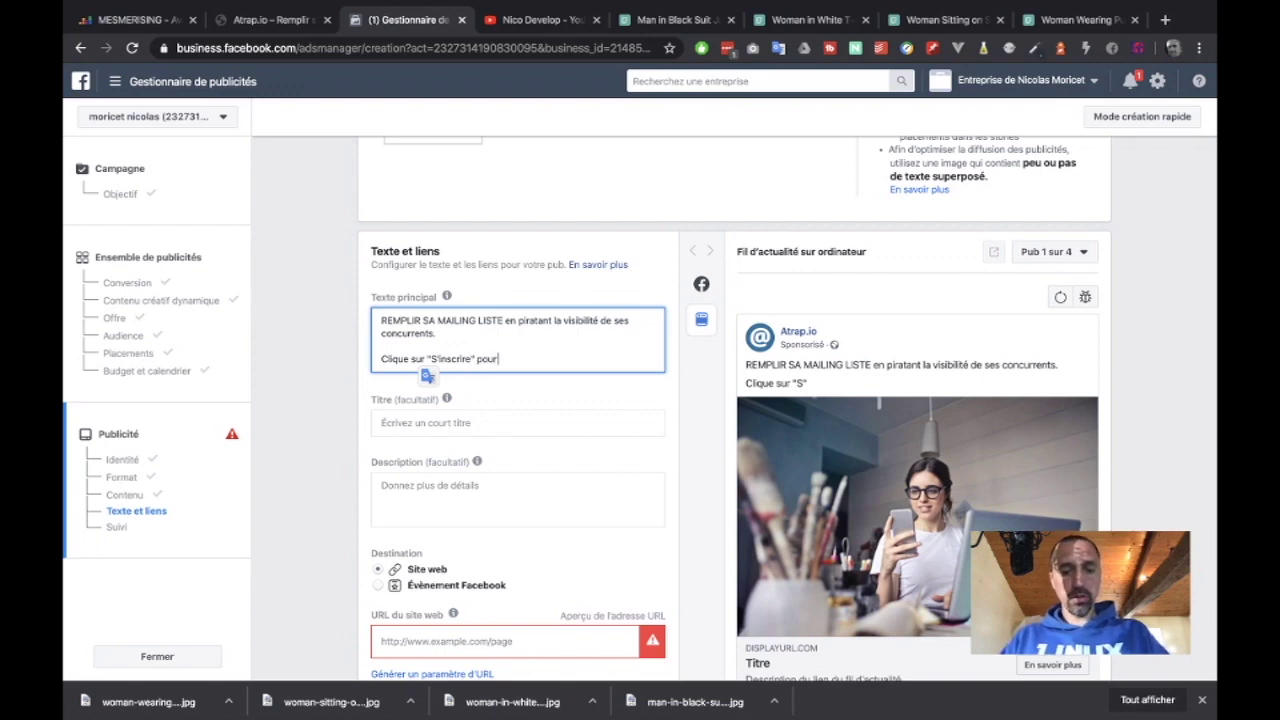
text( réserver)
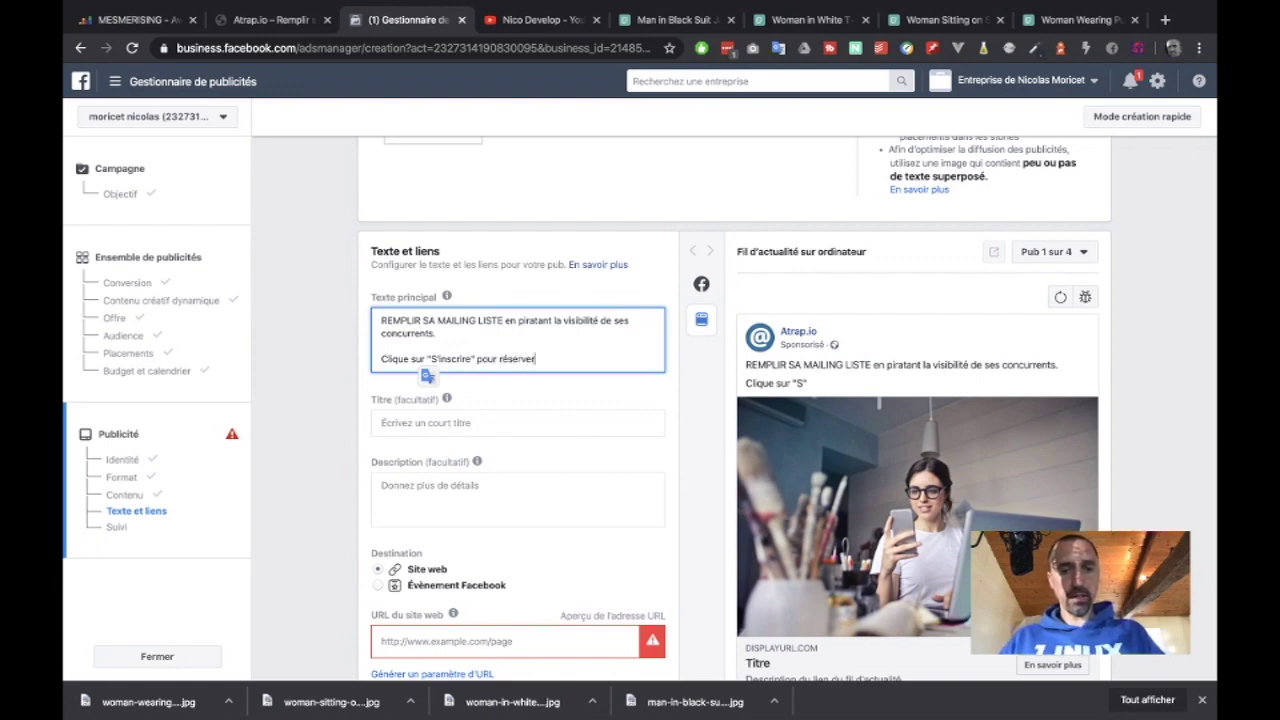
text( t)
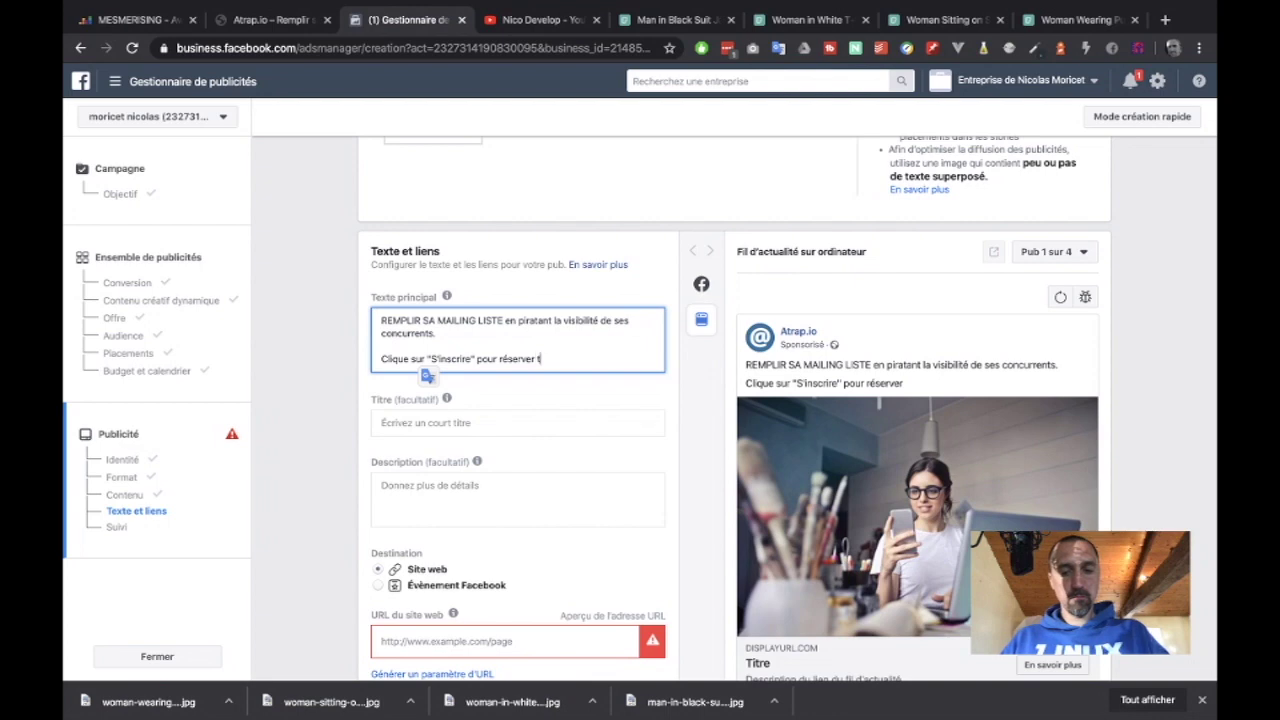
text(on app)
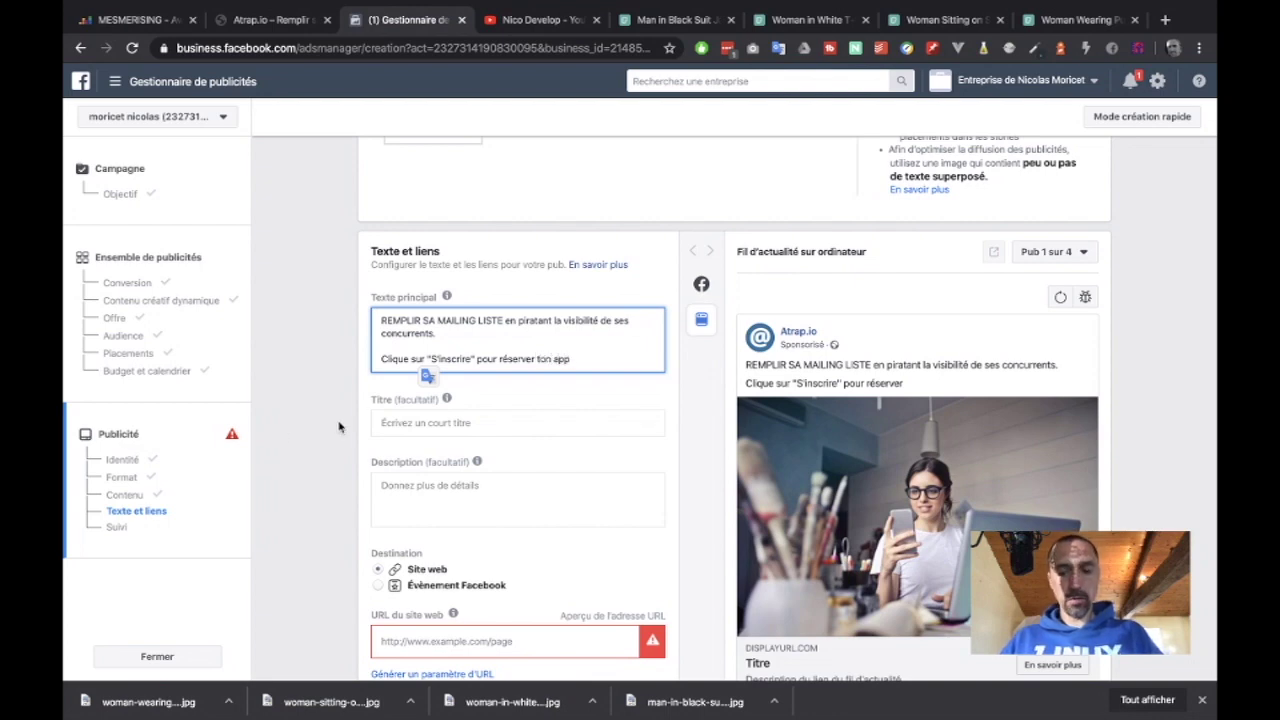
text(.)
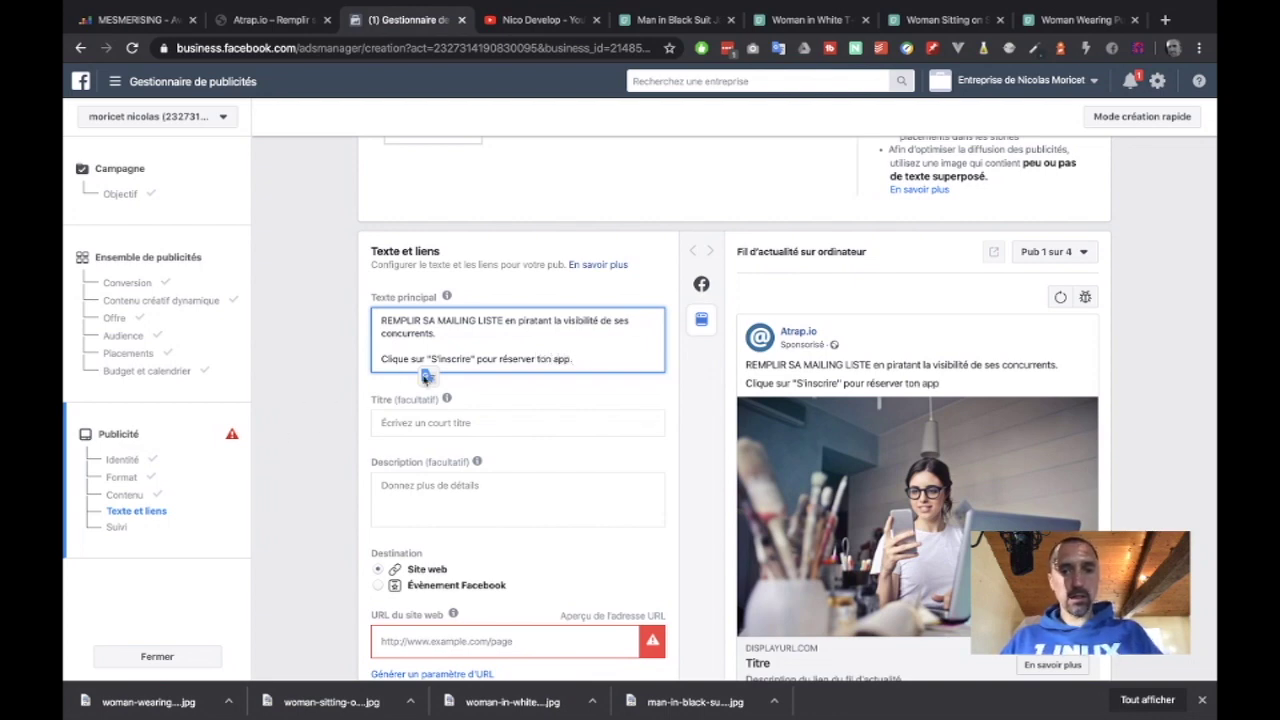
click(553, 383)
scroll(585, 371, down, 1)
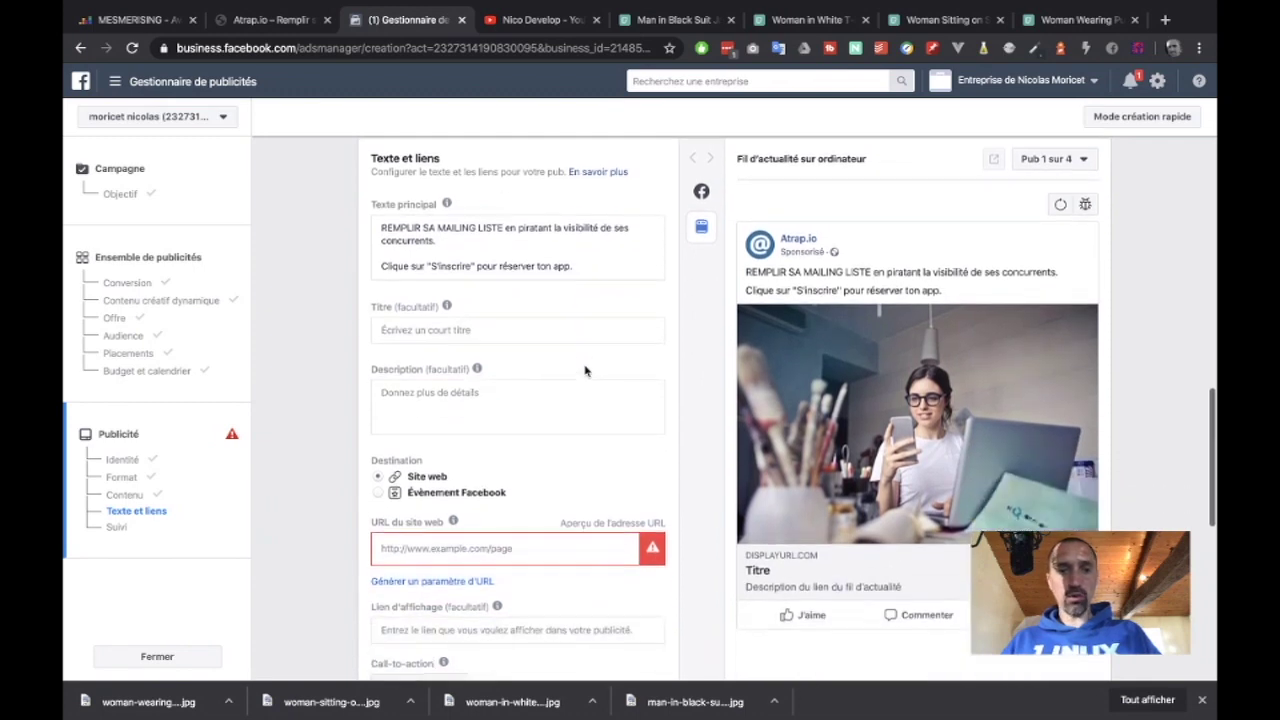
click(596, 270)
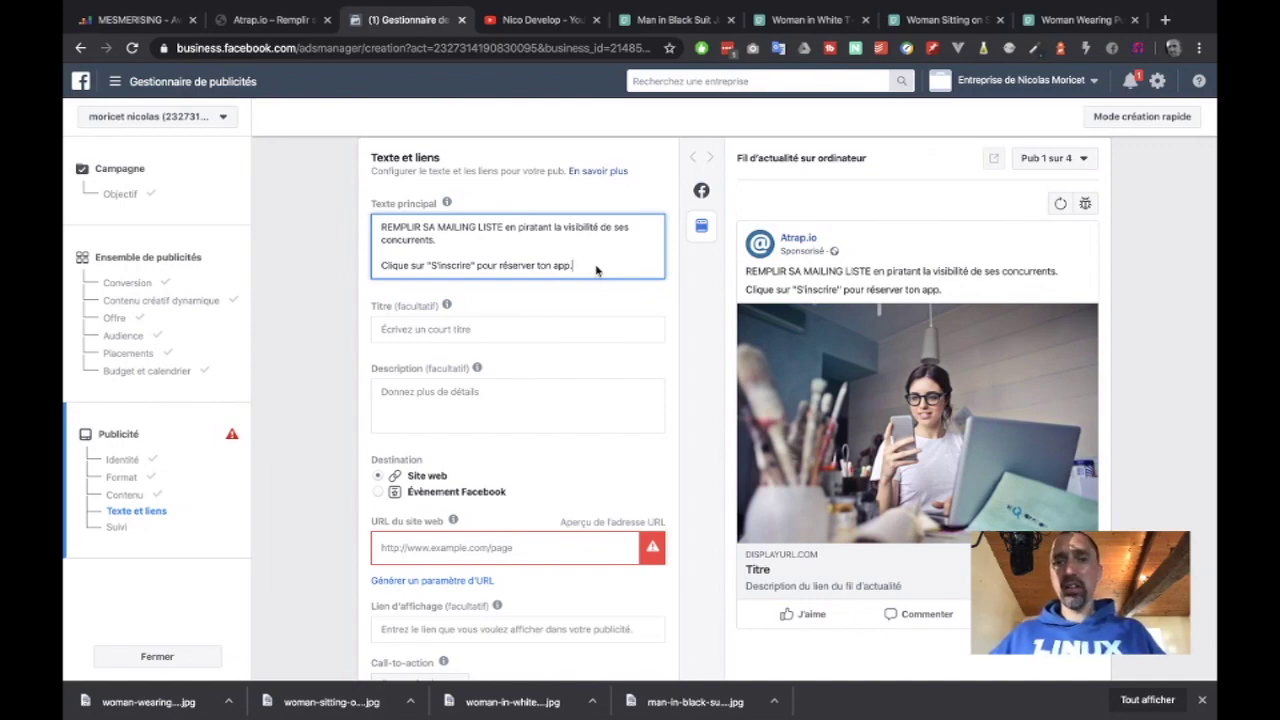
Switch to the Bear notes app, expand it to full screen, and read through the open note's long ad copy
key(ctrl+Right)
key(ctrl+Left)
key(ctrl+Left)
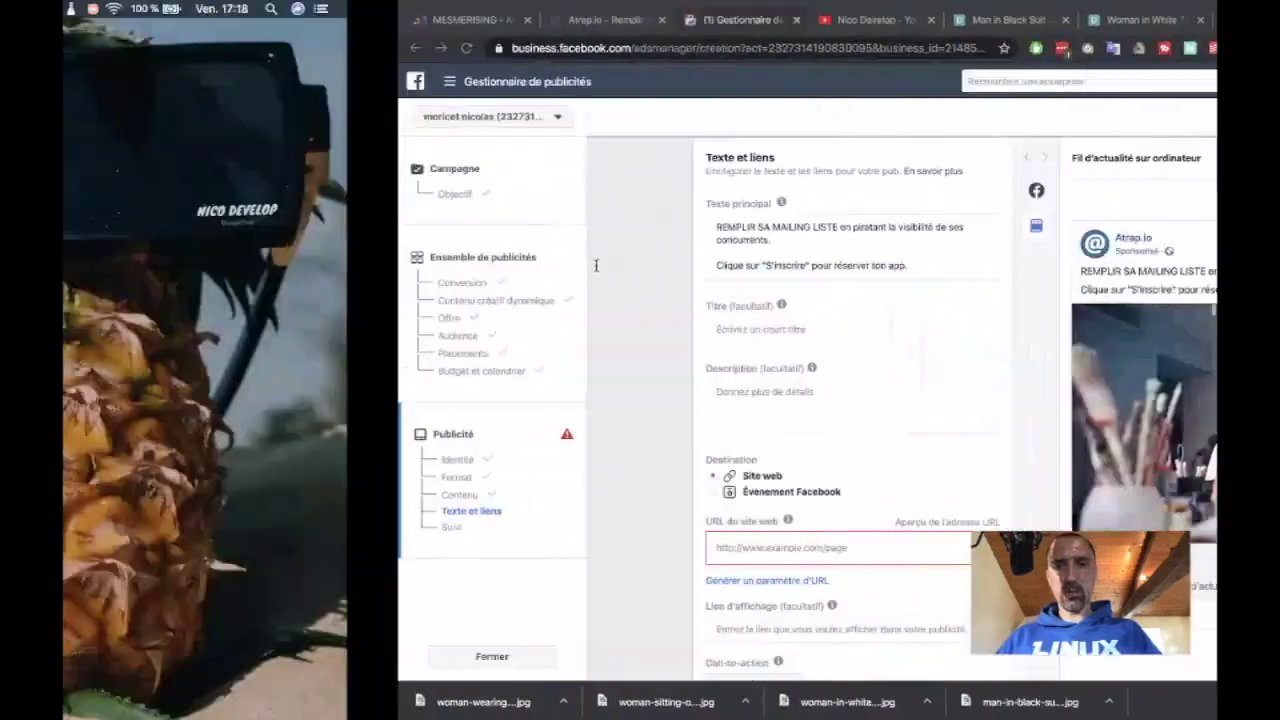
key(ctrl+Up)
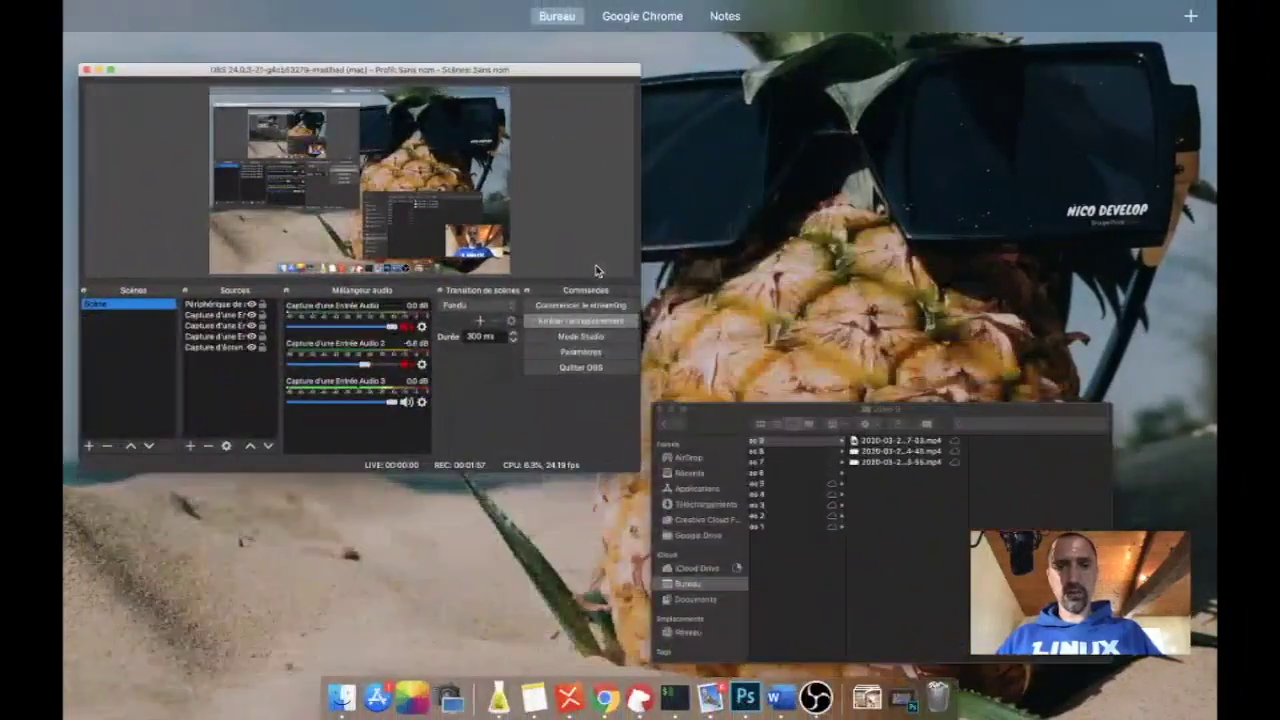
click(640, 697)
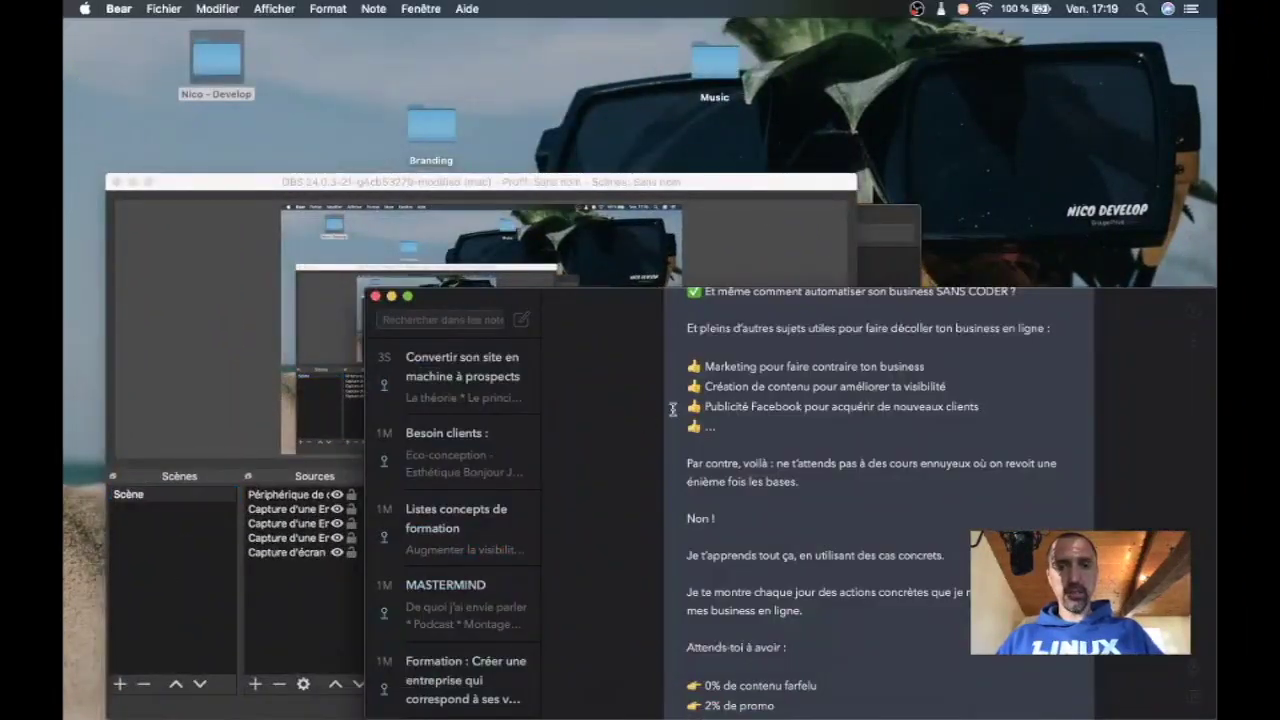
click(407, 296)
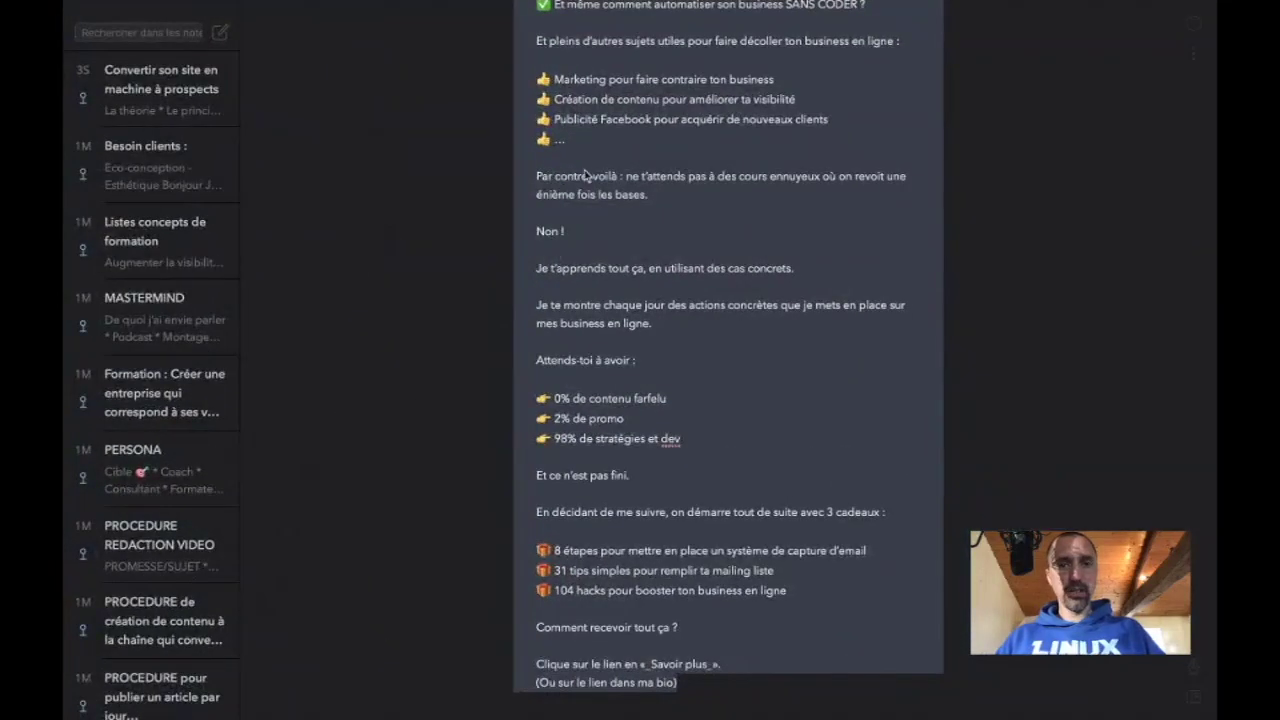
scroll(586, 175, up, 5)
scroll(586, 175, down, 10)
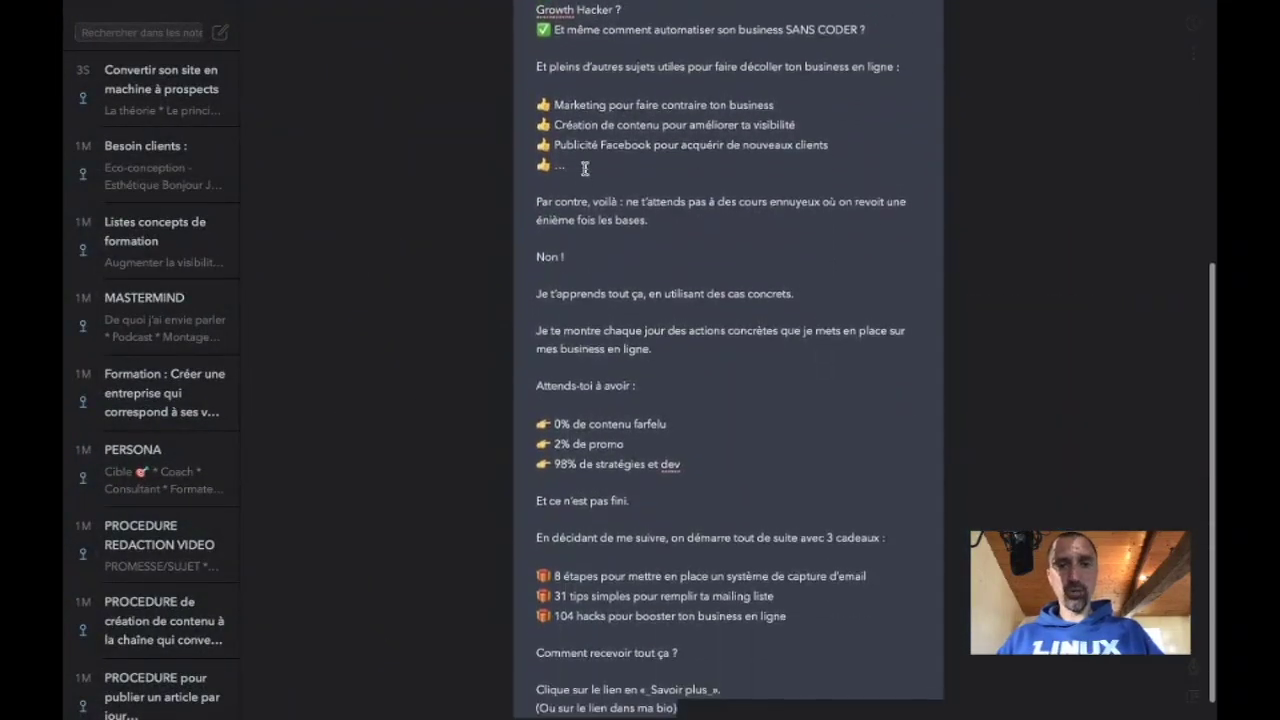
Reread the ad copy in the open note, and return to the Facebook ad to check its primary text in the preview
scroll(586, 170, up, 10)
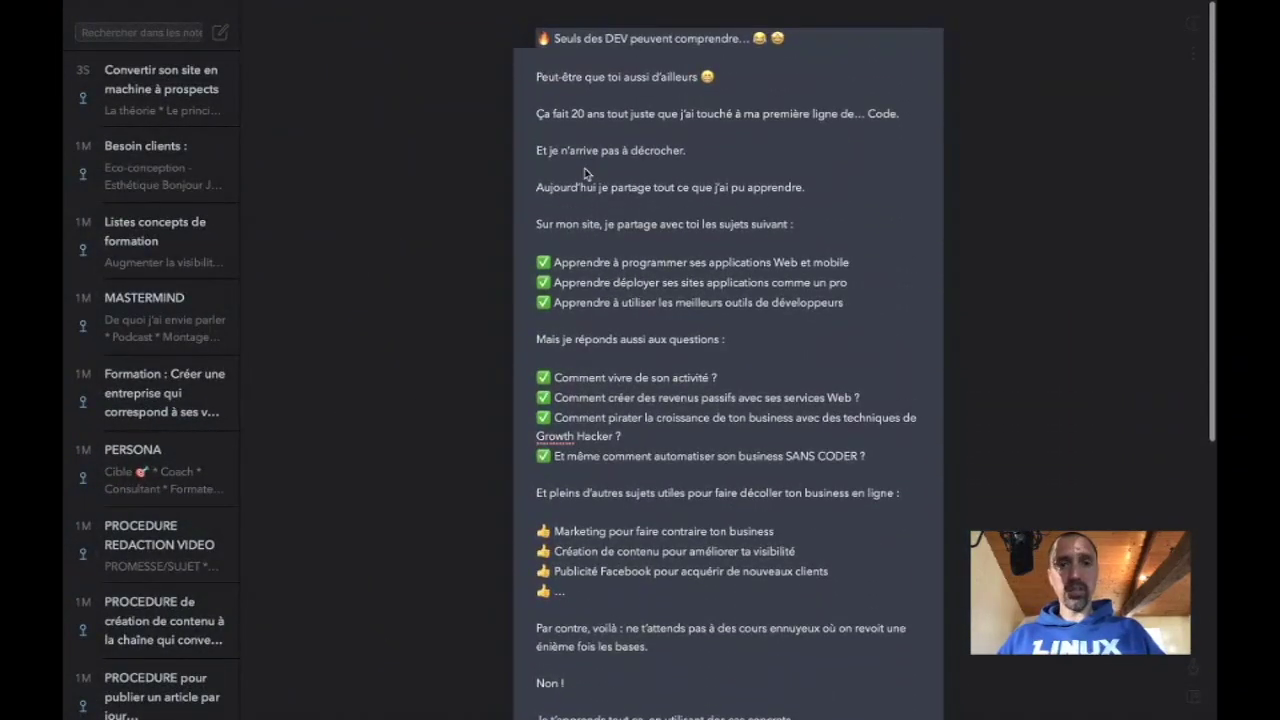
scroll(586, 175, down, 2)
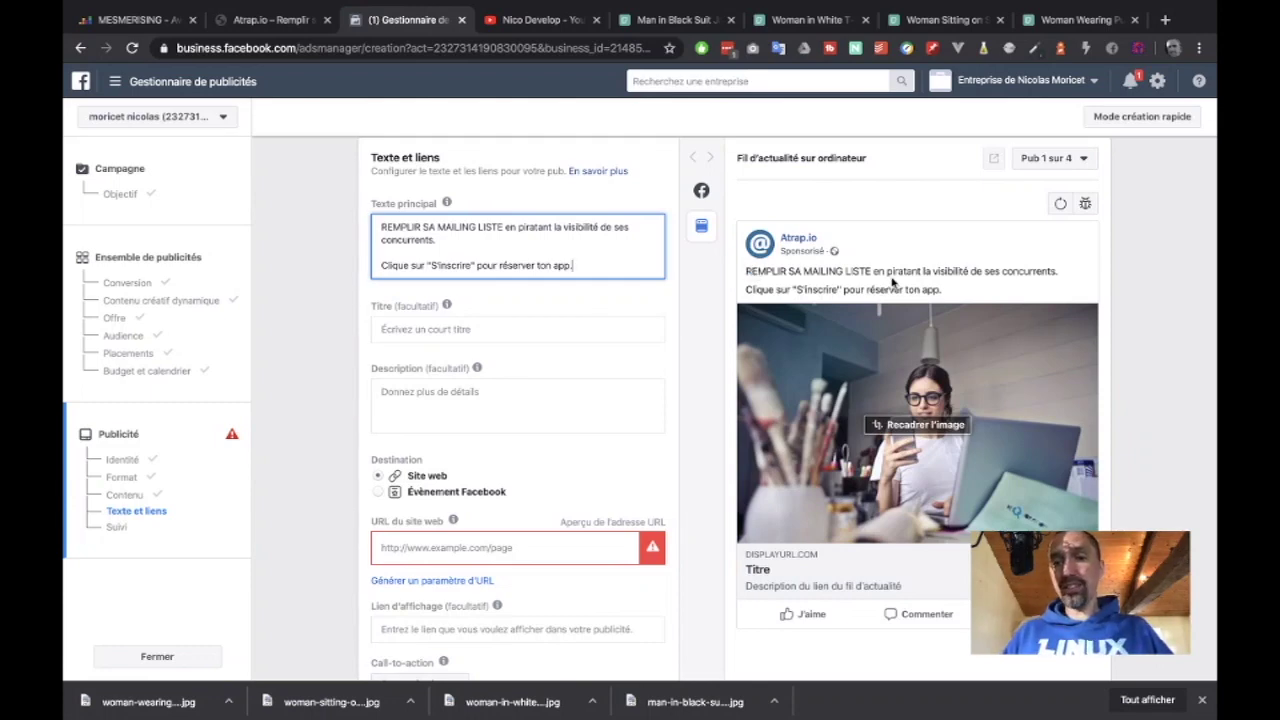
click(957, 281)
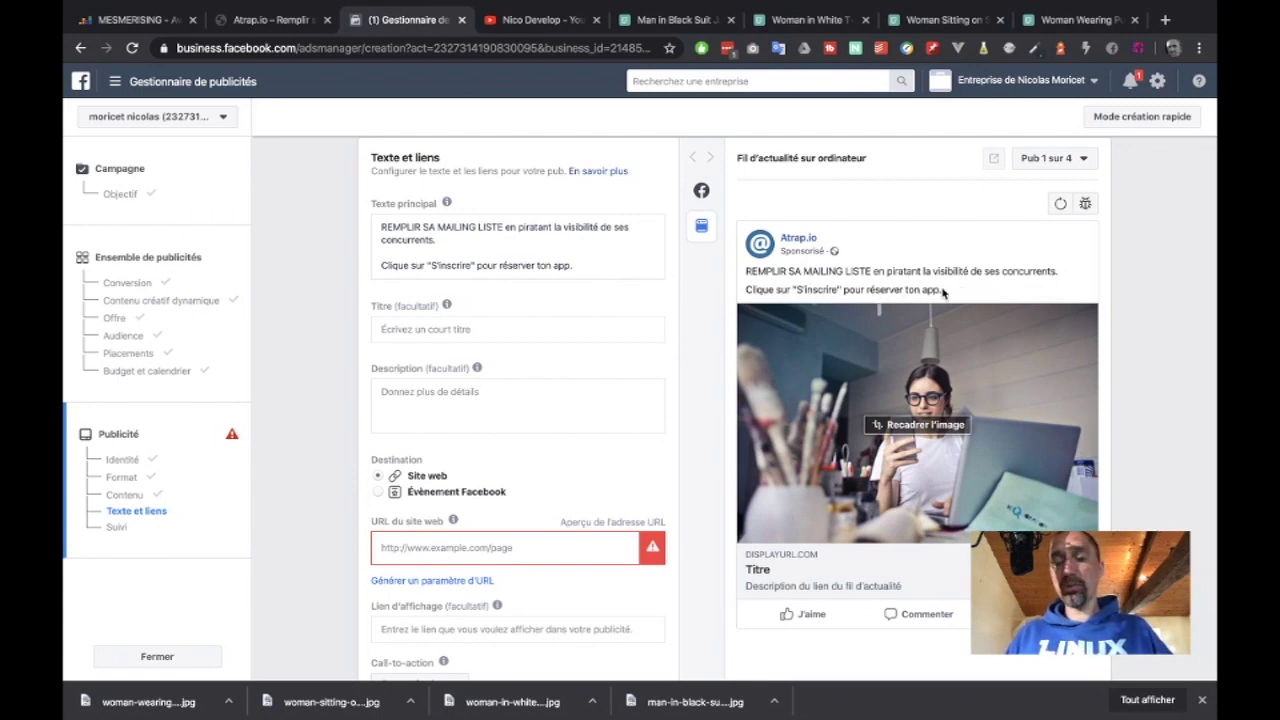
Review the Atrap.io landing page's feature and reservation sections, and return to the ad's text and links form
click(270, 19)
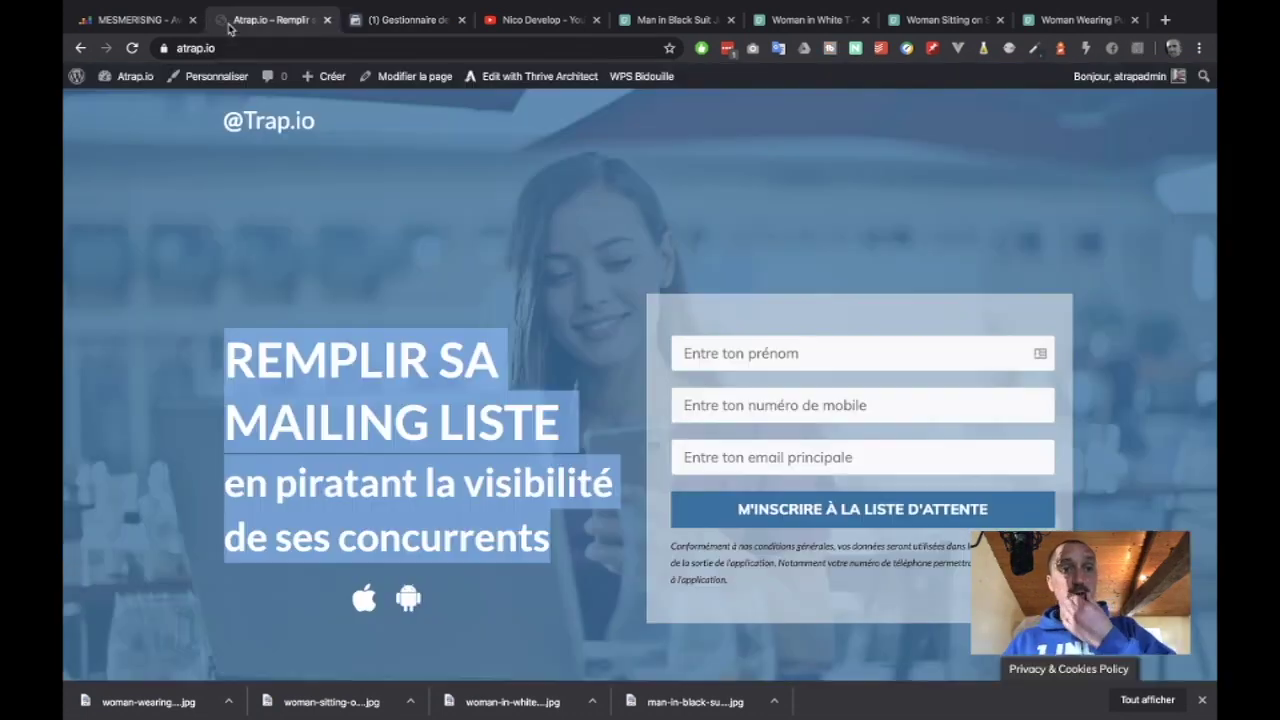
scroll(436, 372, down, 6)
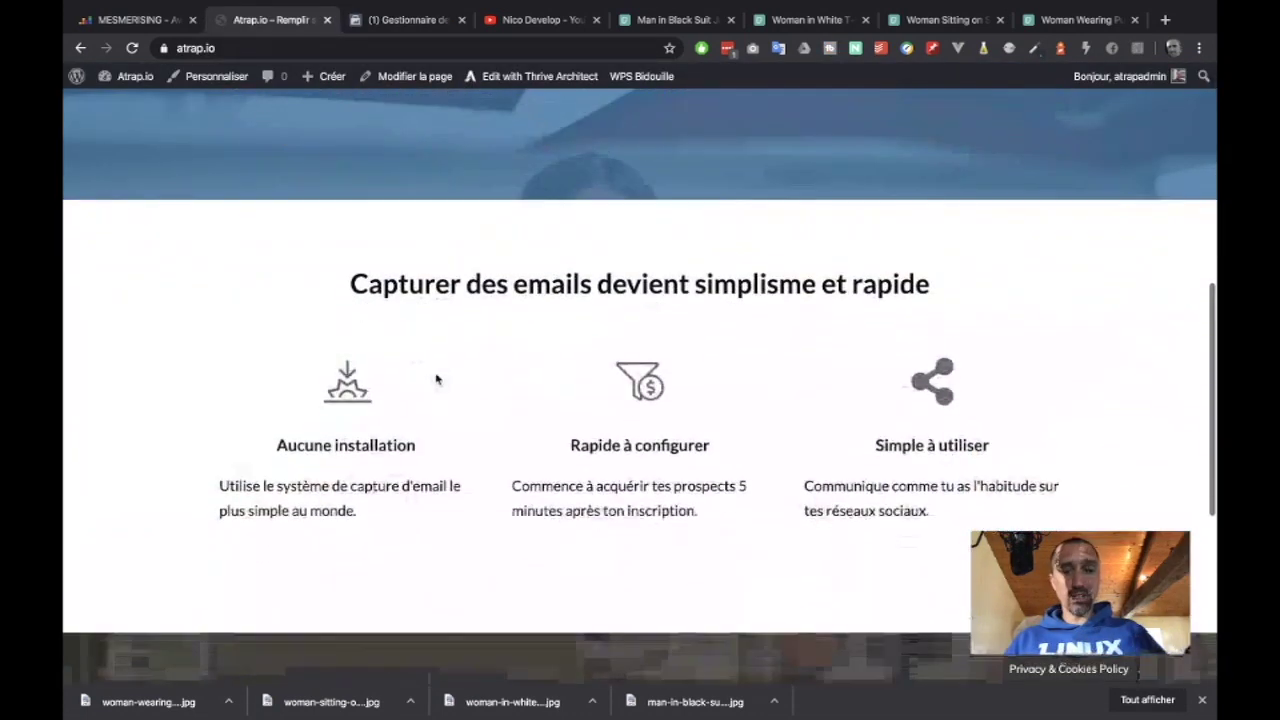
scroll(434, 337, down, 2)
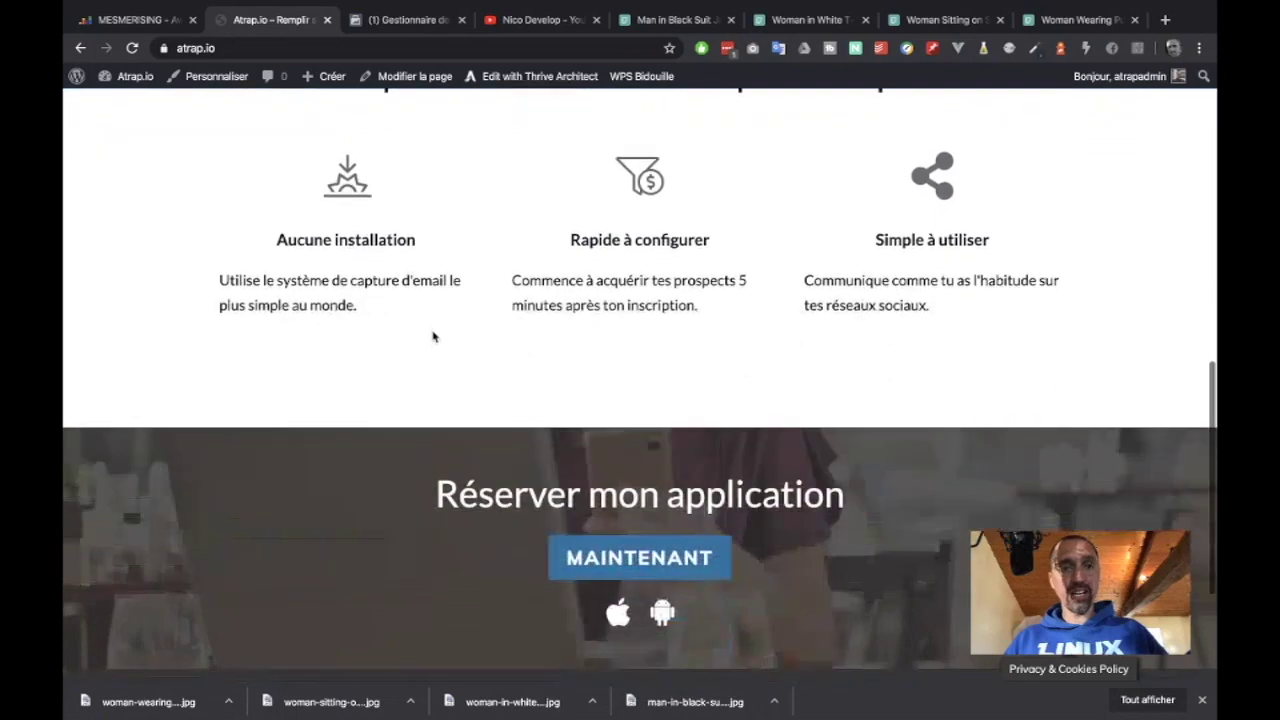
scroll(434, 337, up, 4)
click(400, 19)
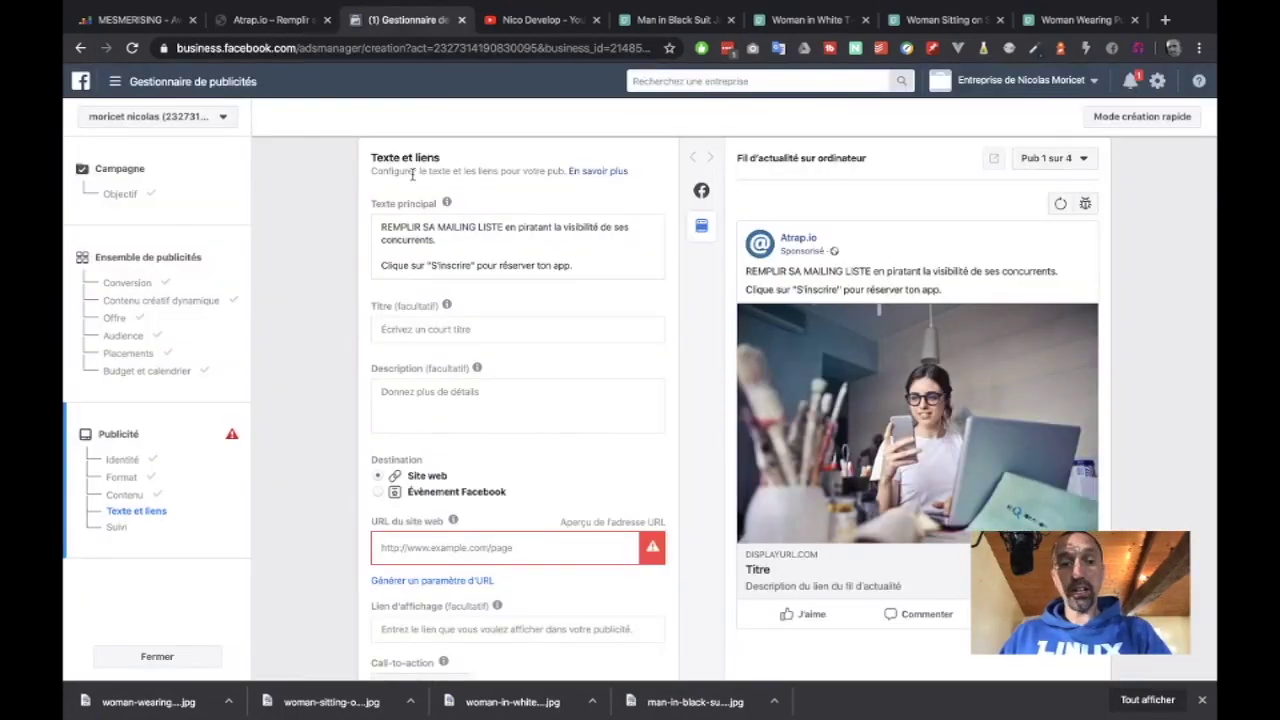
Set the ad title to "Remplir sa mailing maintenant" followed by a 👉 emoji
click(396, 338)
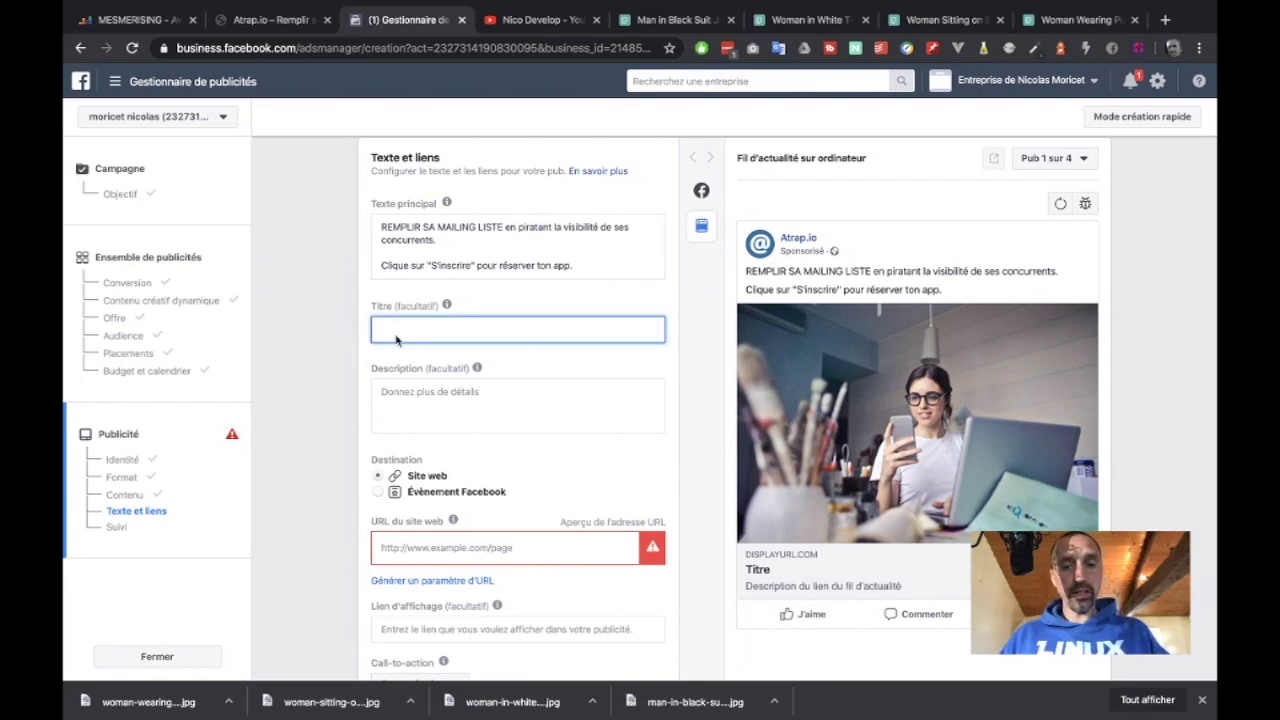
scroll(396, 340, down, 1)
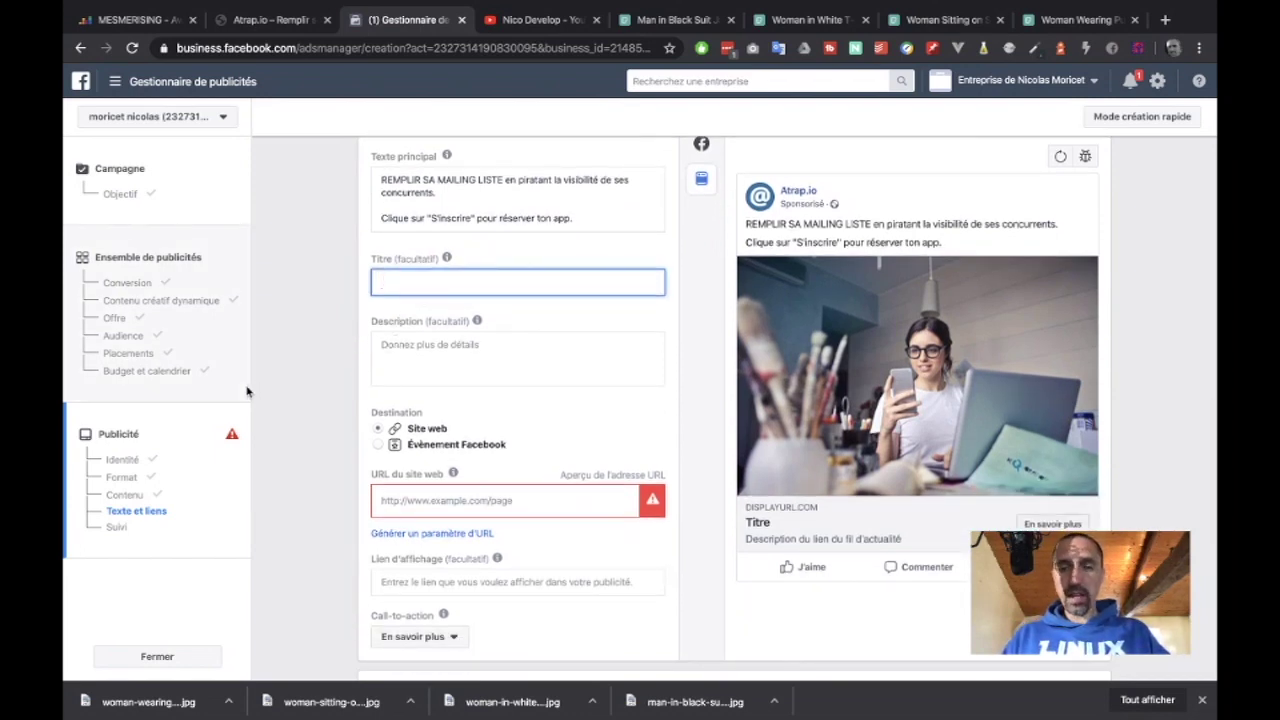
text(Rempl)
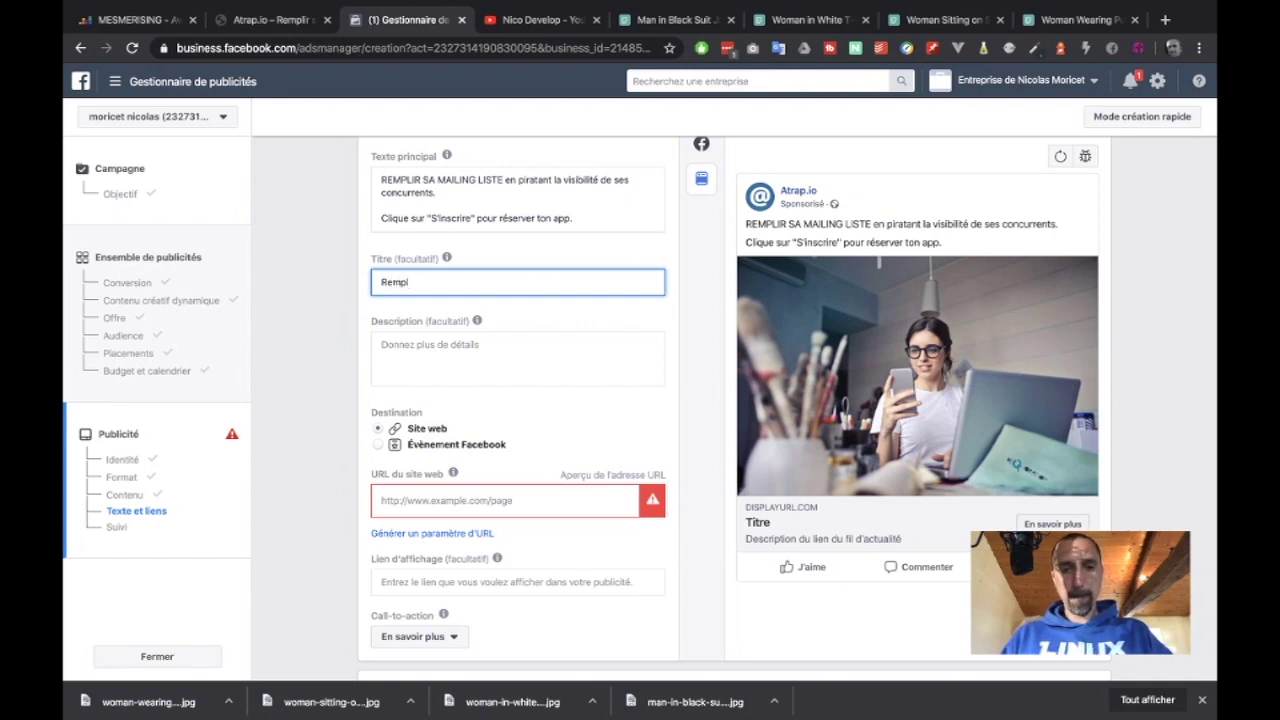
text(ir sa mailing)
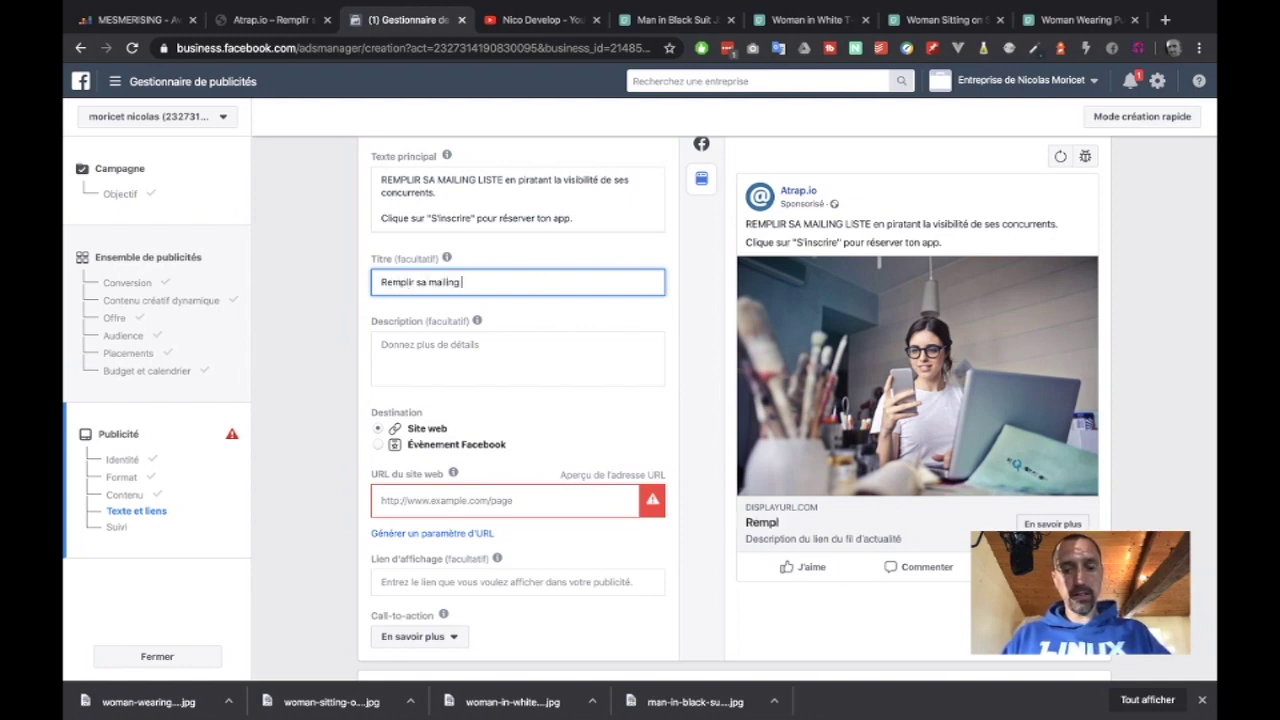
text( maintenant)
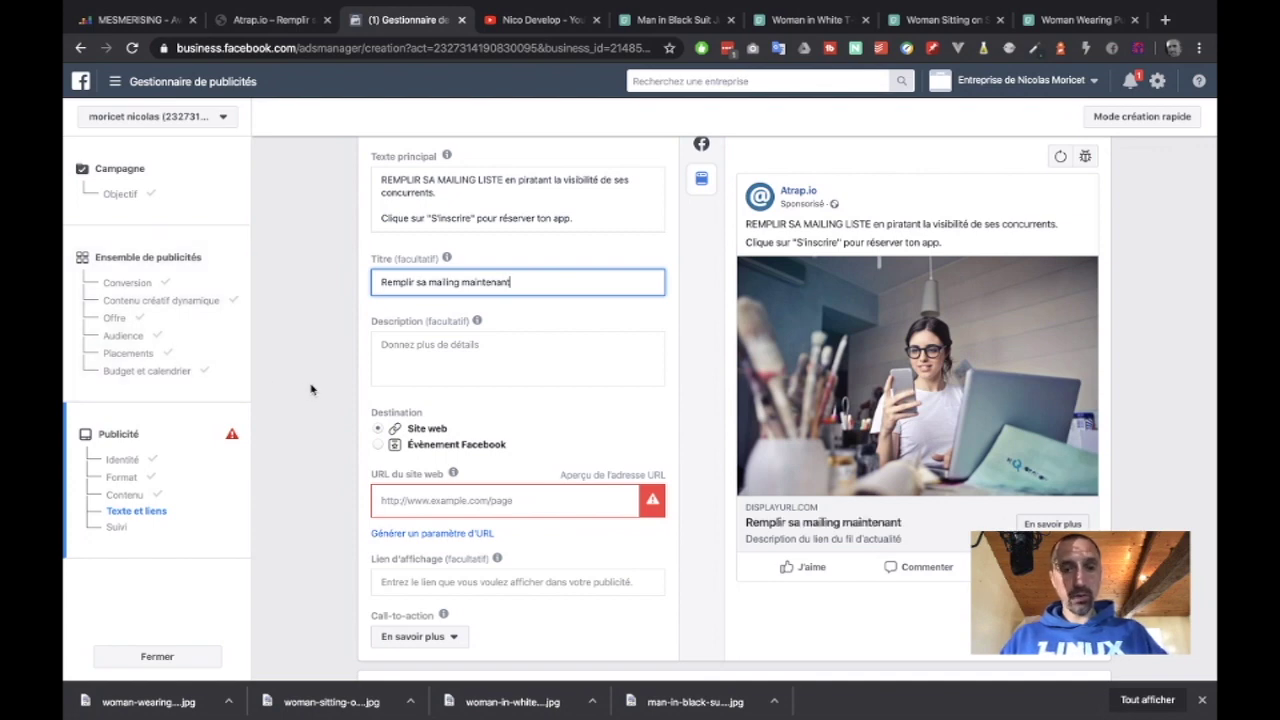
key(ctrl+super+space)
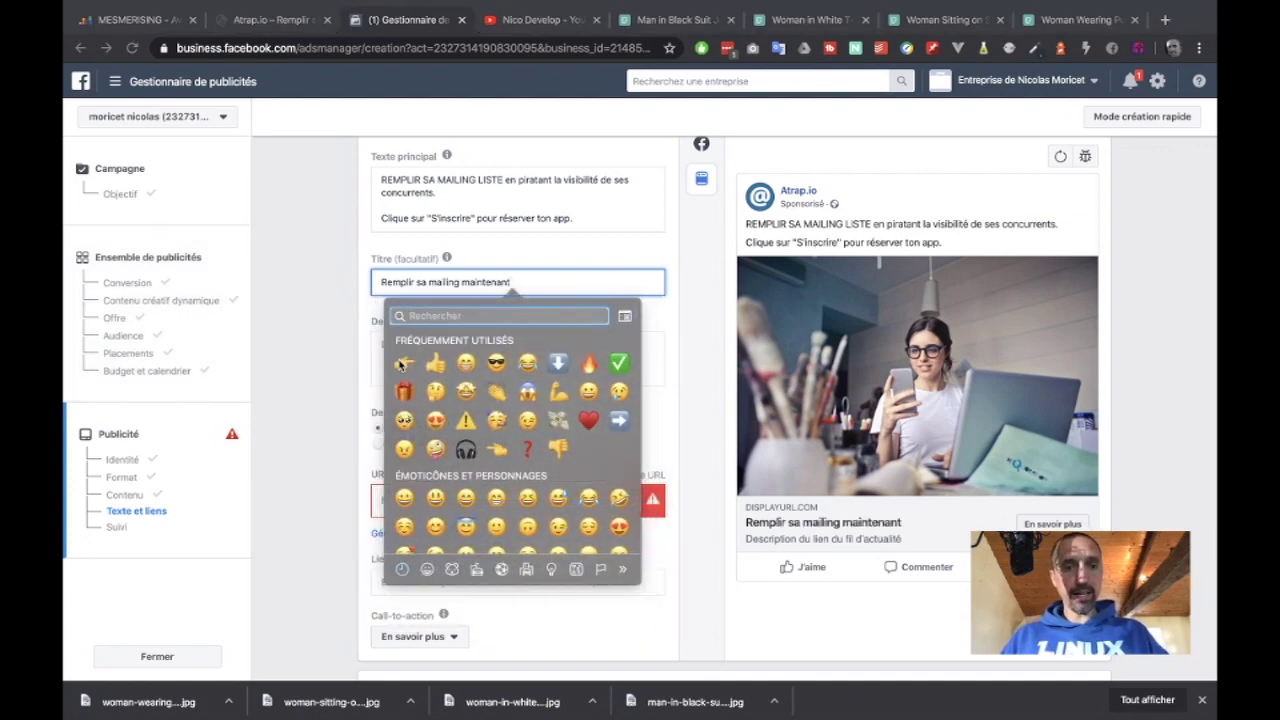
click(403, 364)
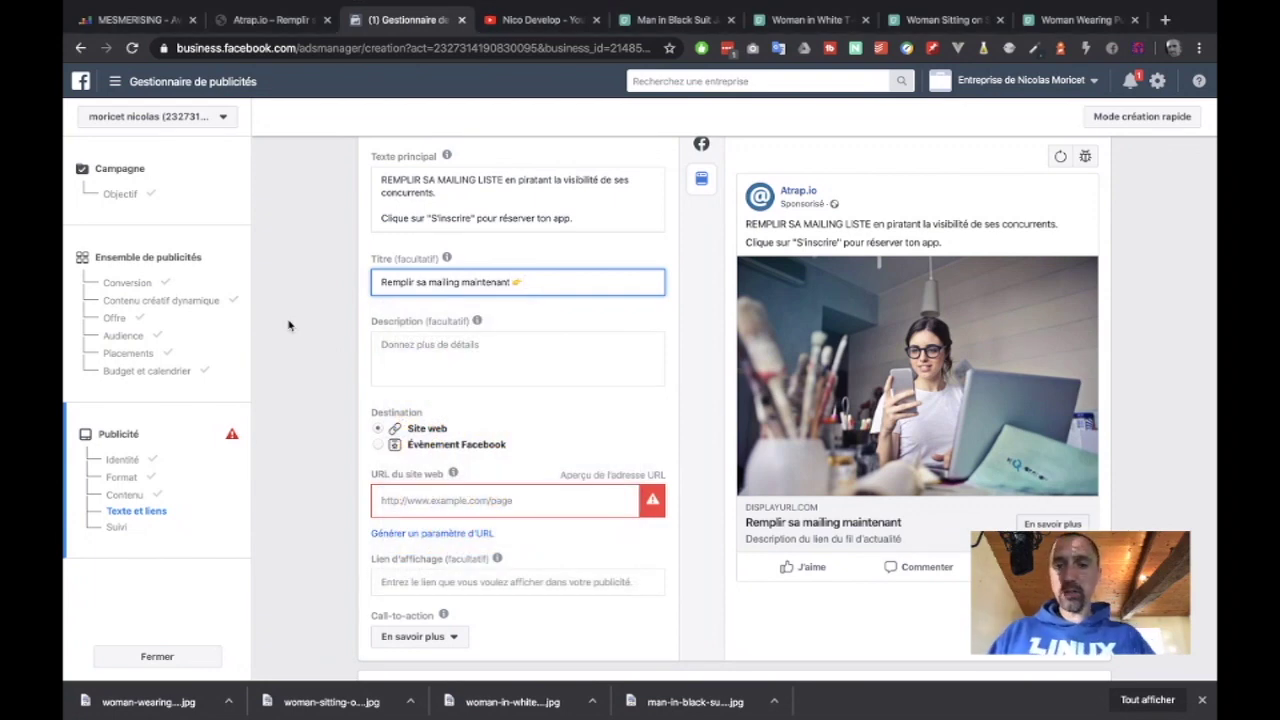
Insert a 🔥 emoji before "REMPLIR SA MAILING LISTE" at the start of the primary text
click(588, 219)
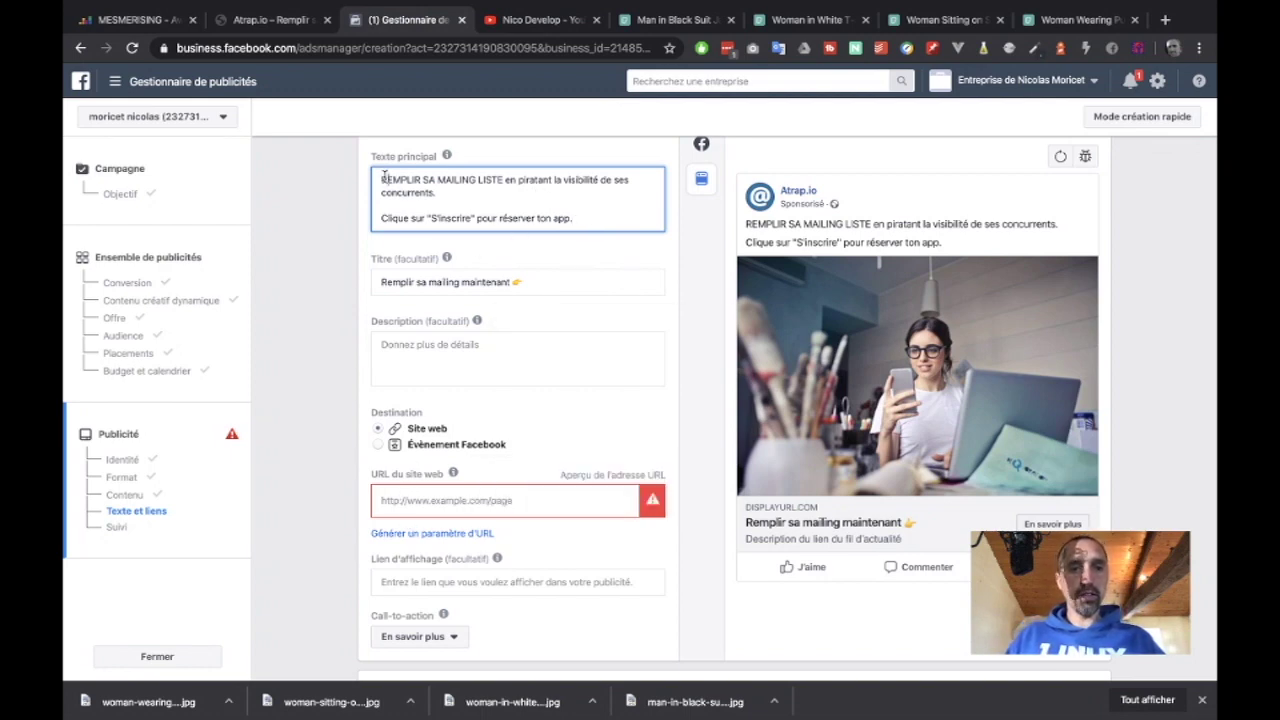
key(ctrl+super+space)
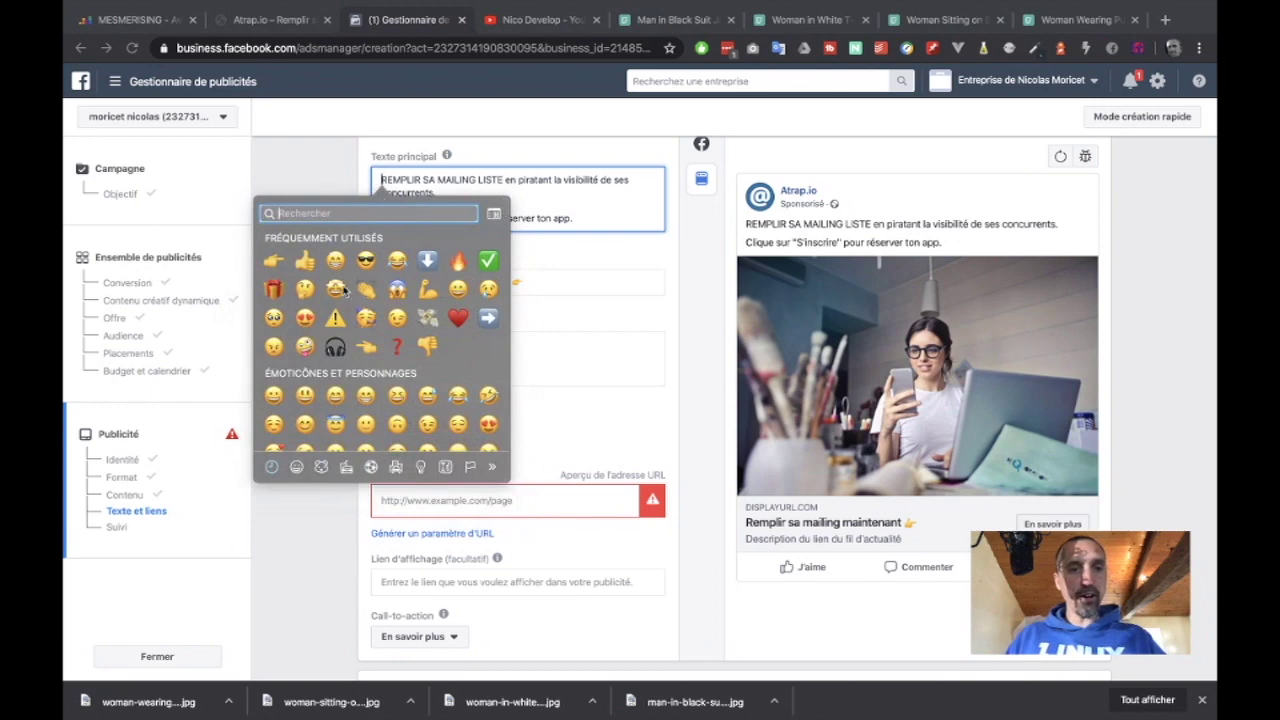
click(459, 260)
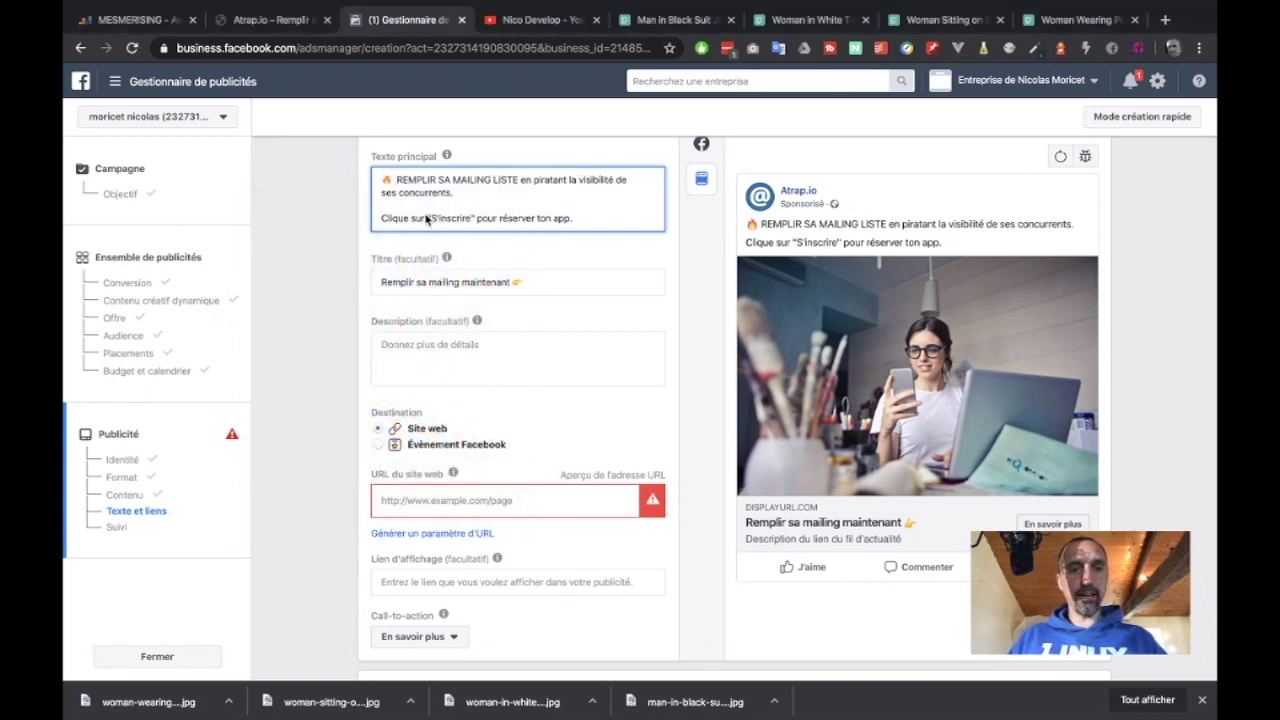
Try a 💪 emoji before "Clique sur" in the primary text's last line, and remove it
key(ctrl+super+space)
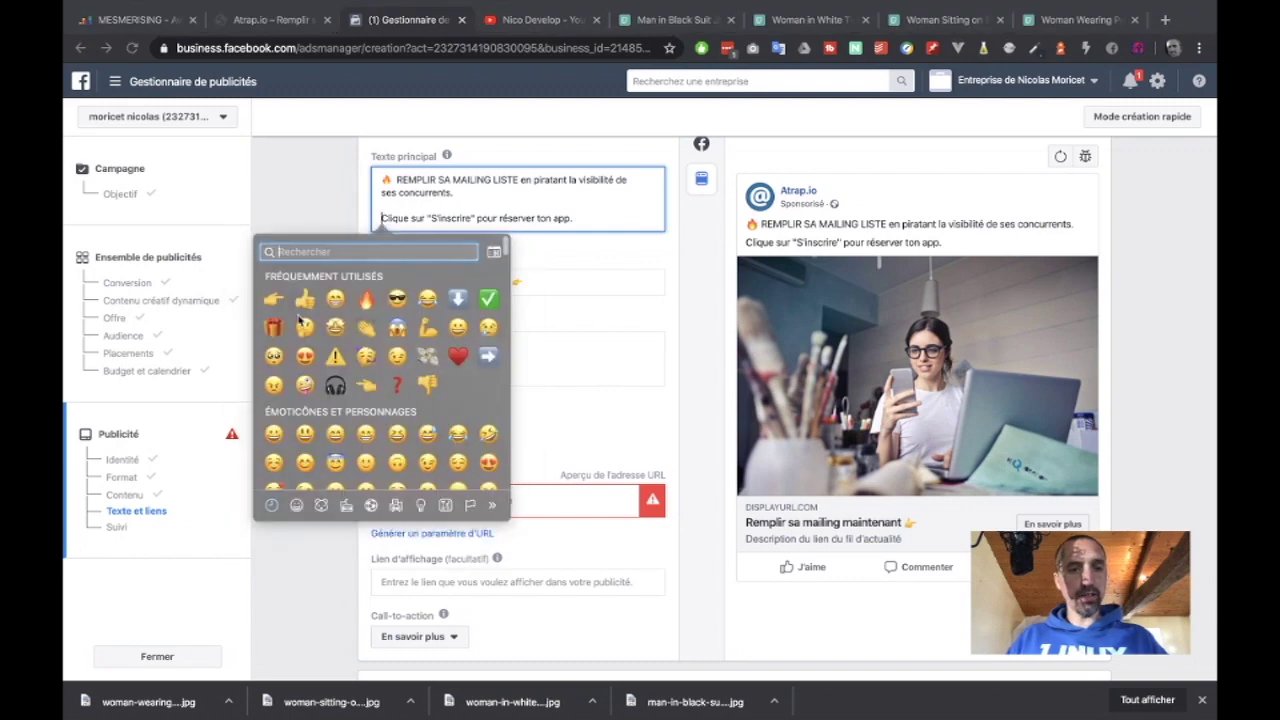
key(Escape)
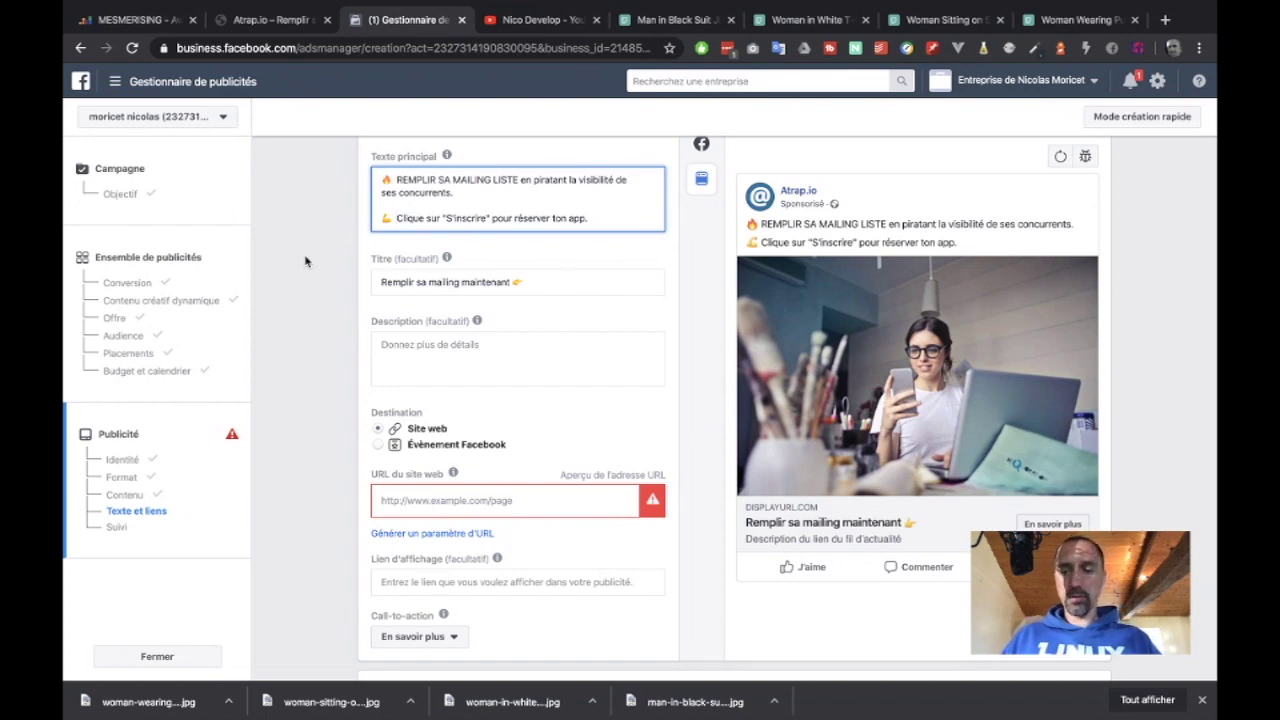
key(BackSpace)
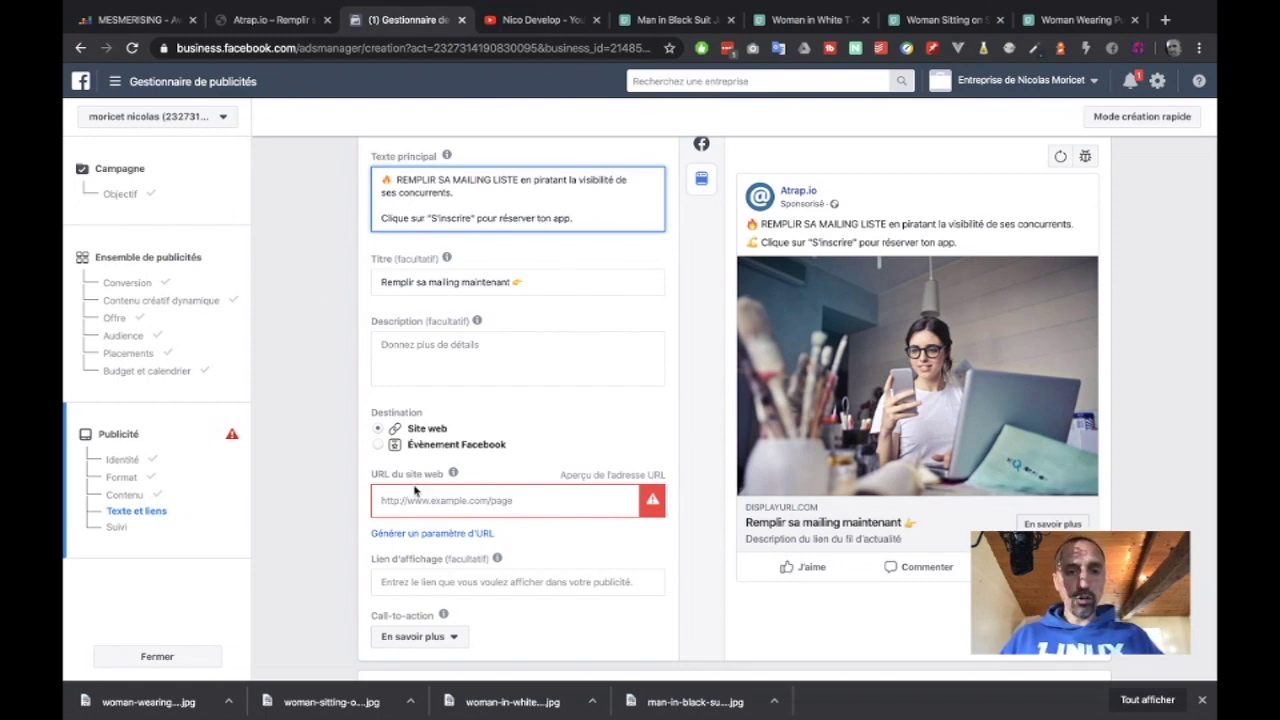
Set the ad's call-to-action to "Obtenir les horaires"
scroll(415, 490, down, 2)
click(443, 494)
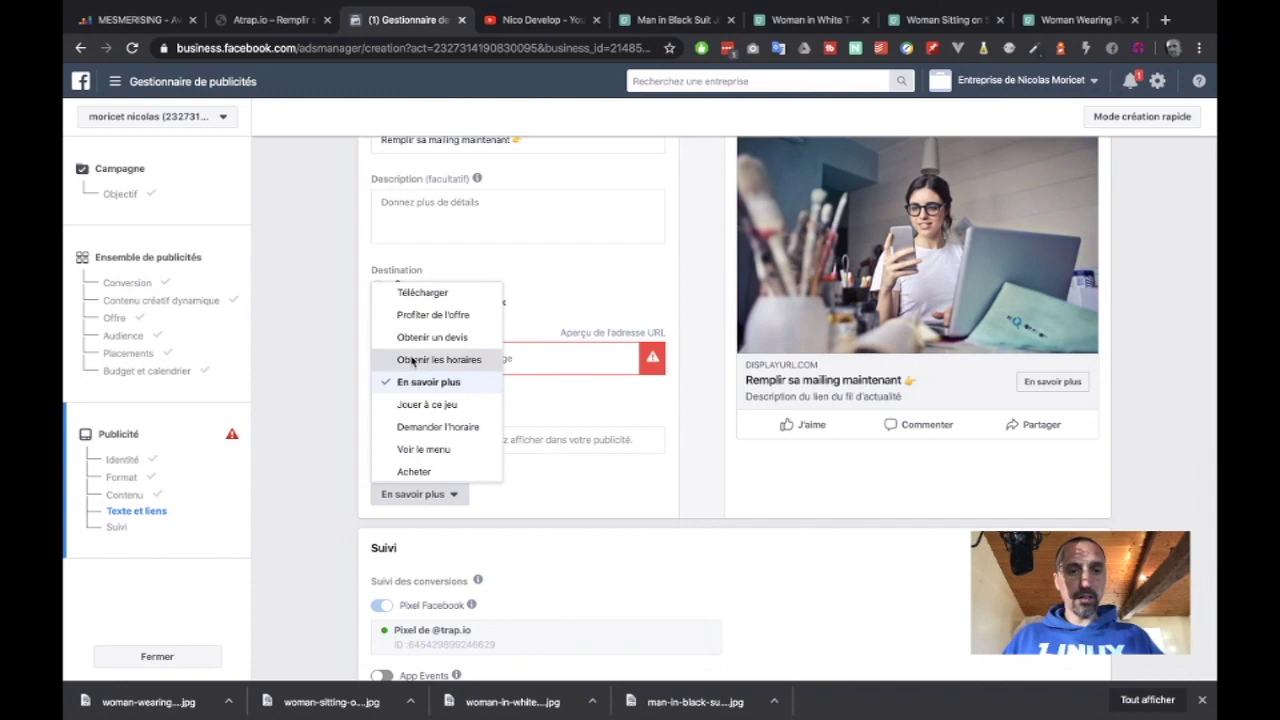
click(500, 361)
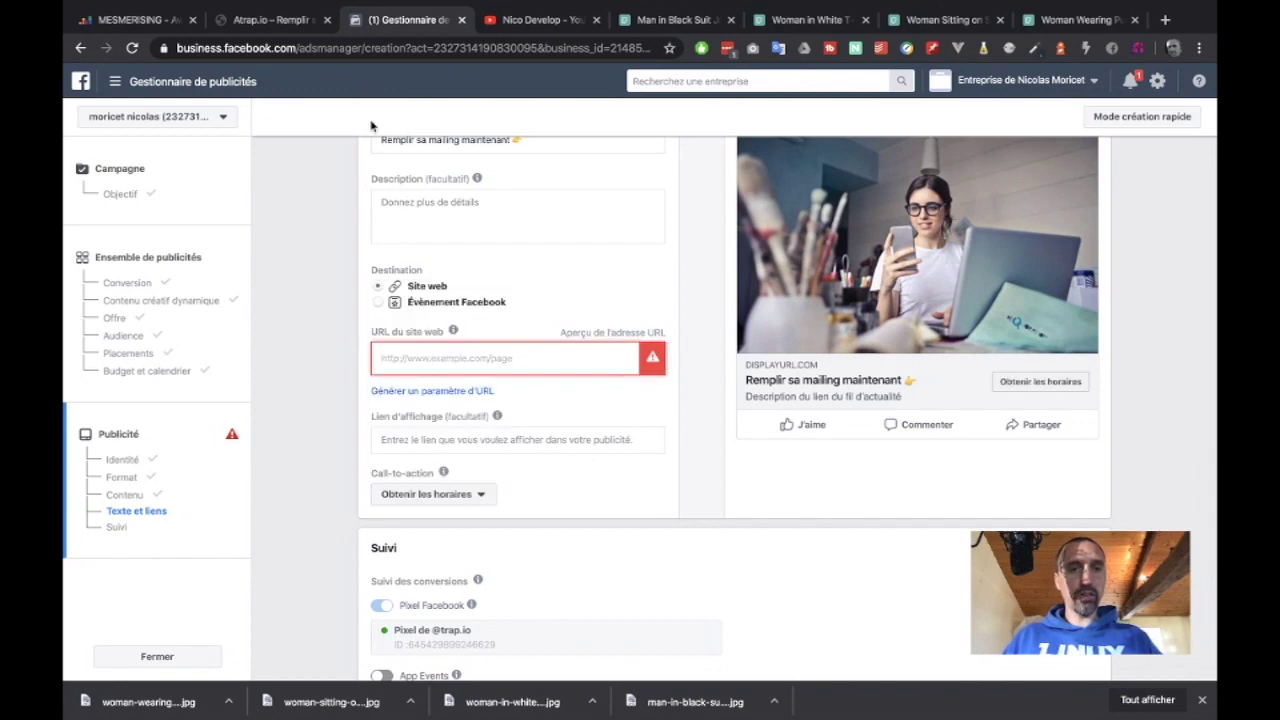
click(278, 22)
click(270, 48)
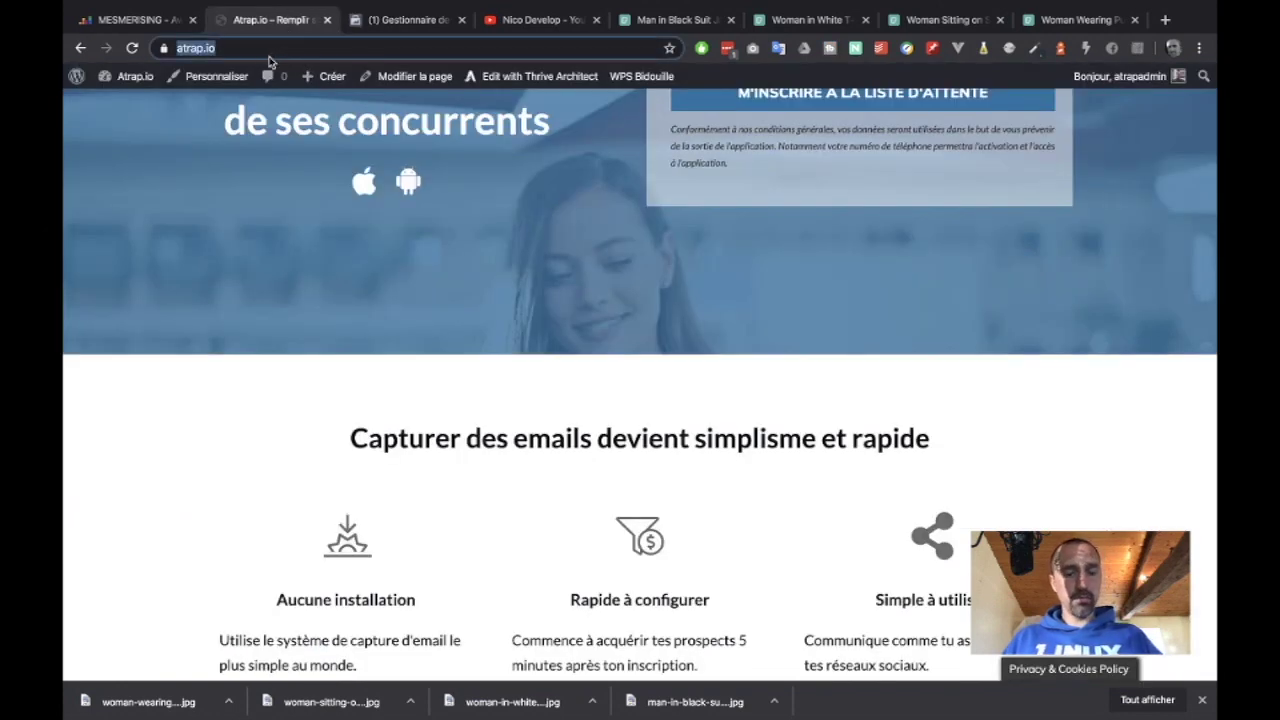
key(ctrl+c)
click(398, 20)
click(425, 358)
key(ctrl+v)
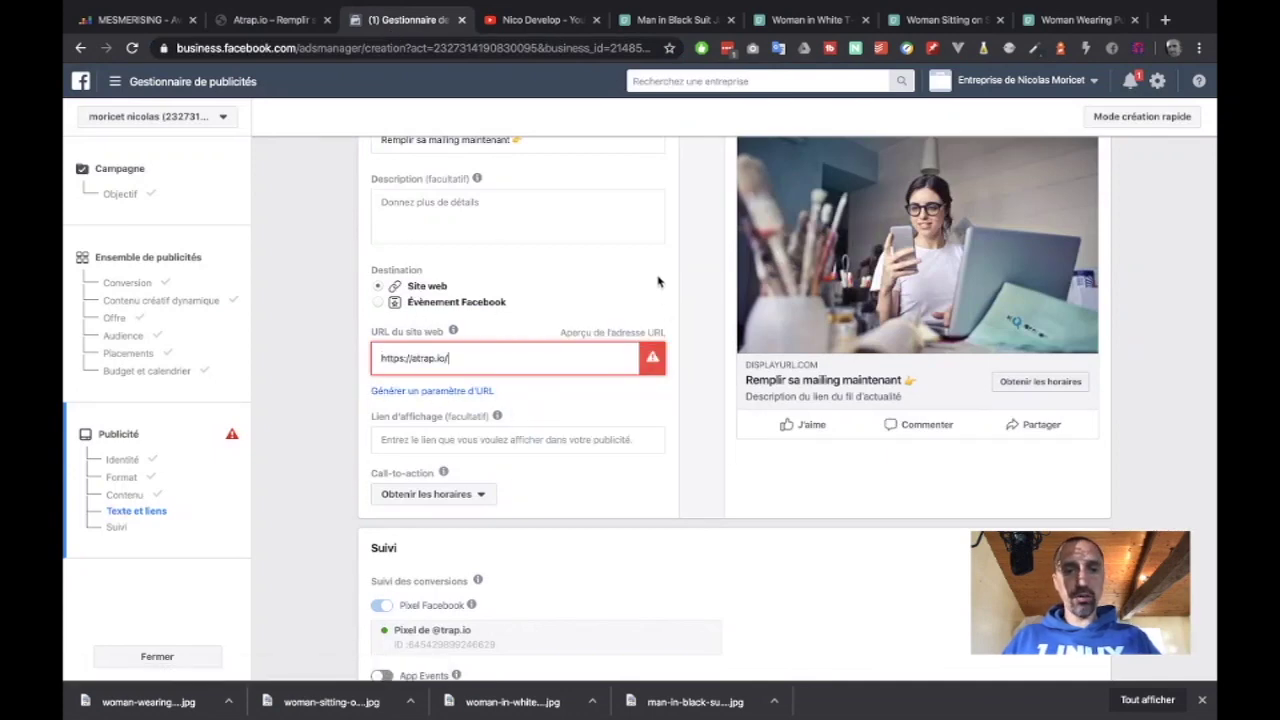
click(507, 409)
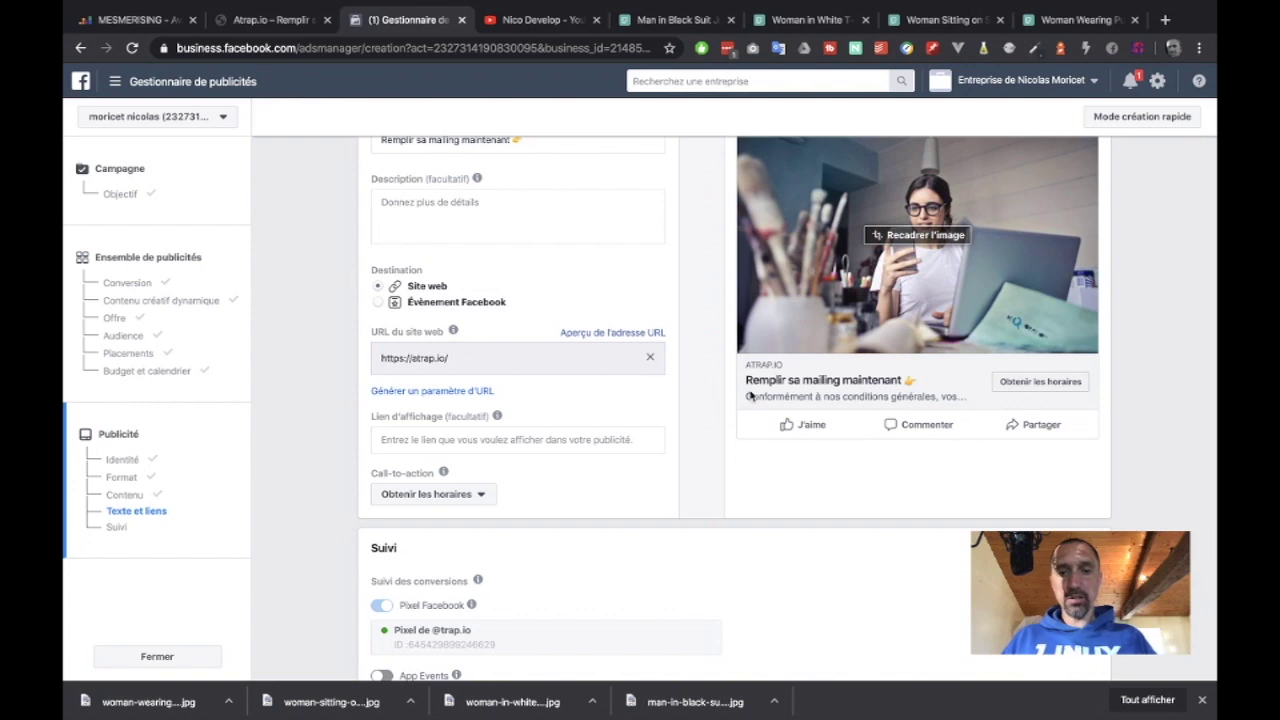
click(451, 440)
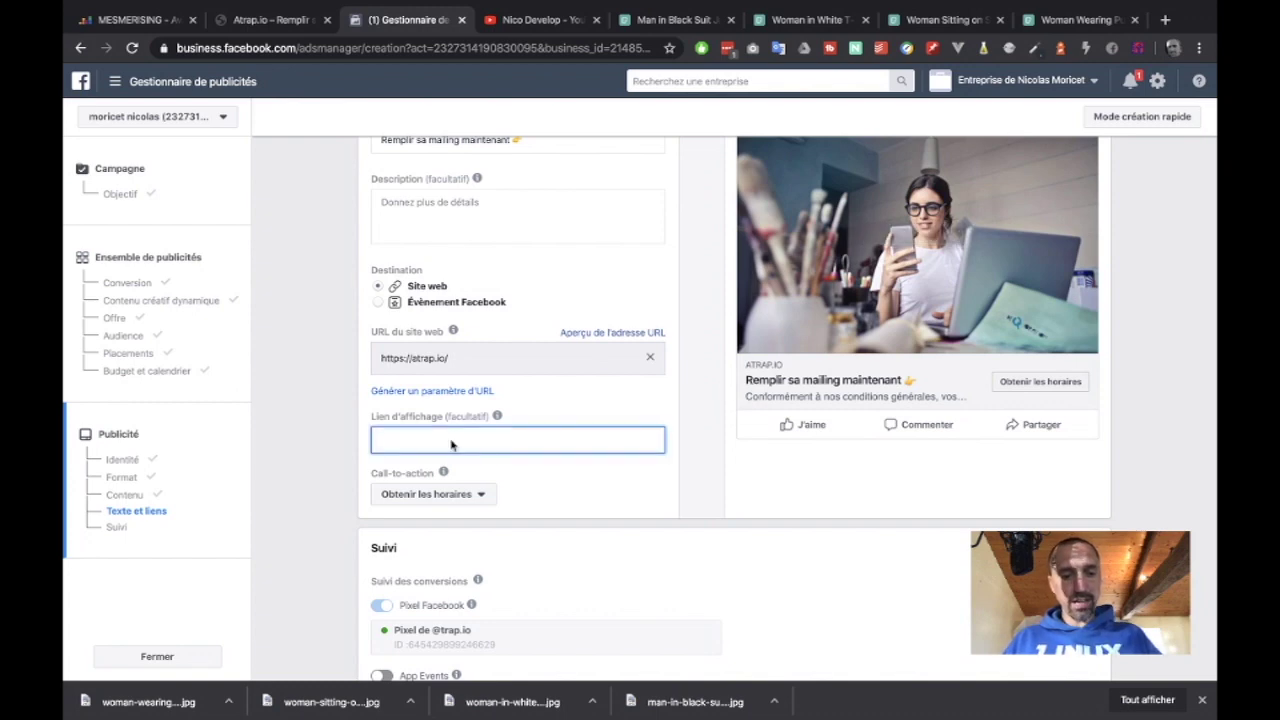
text(@)
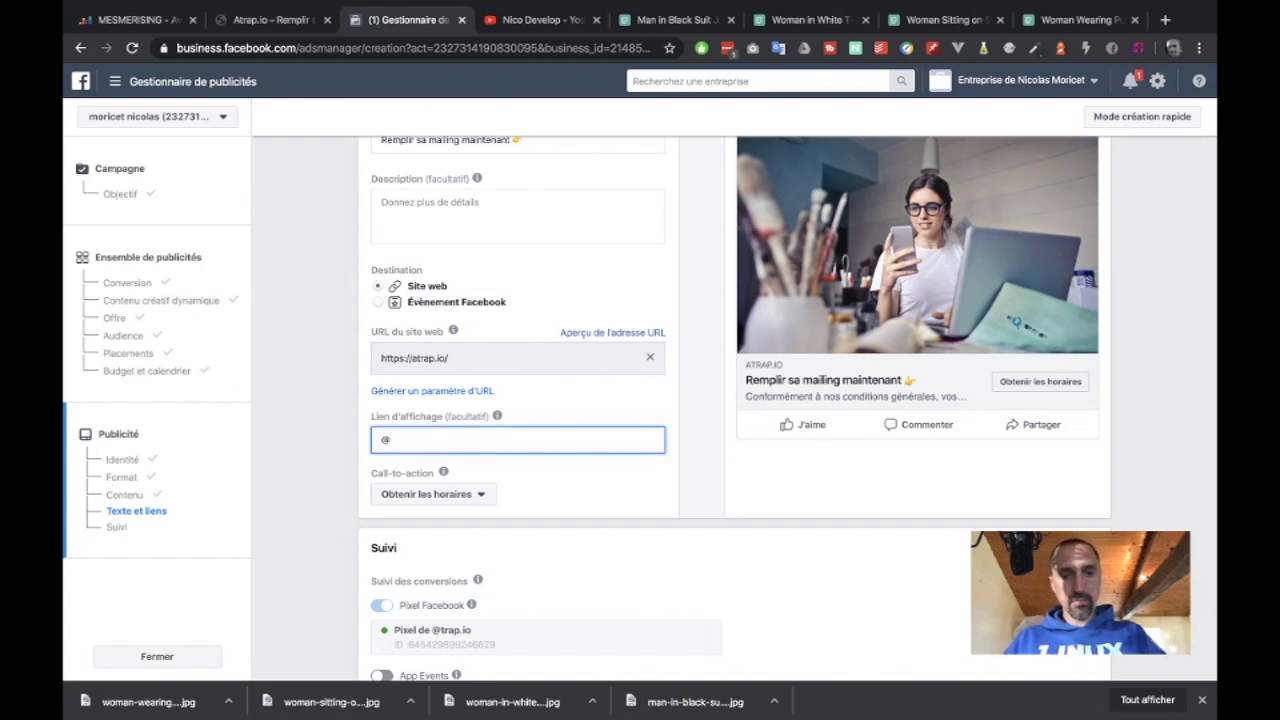
text(TRAP.IO)
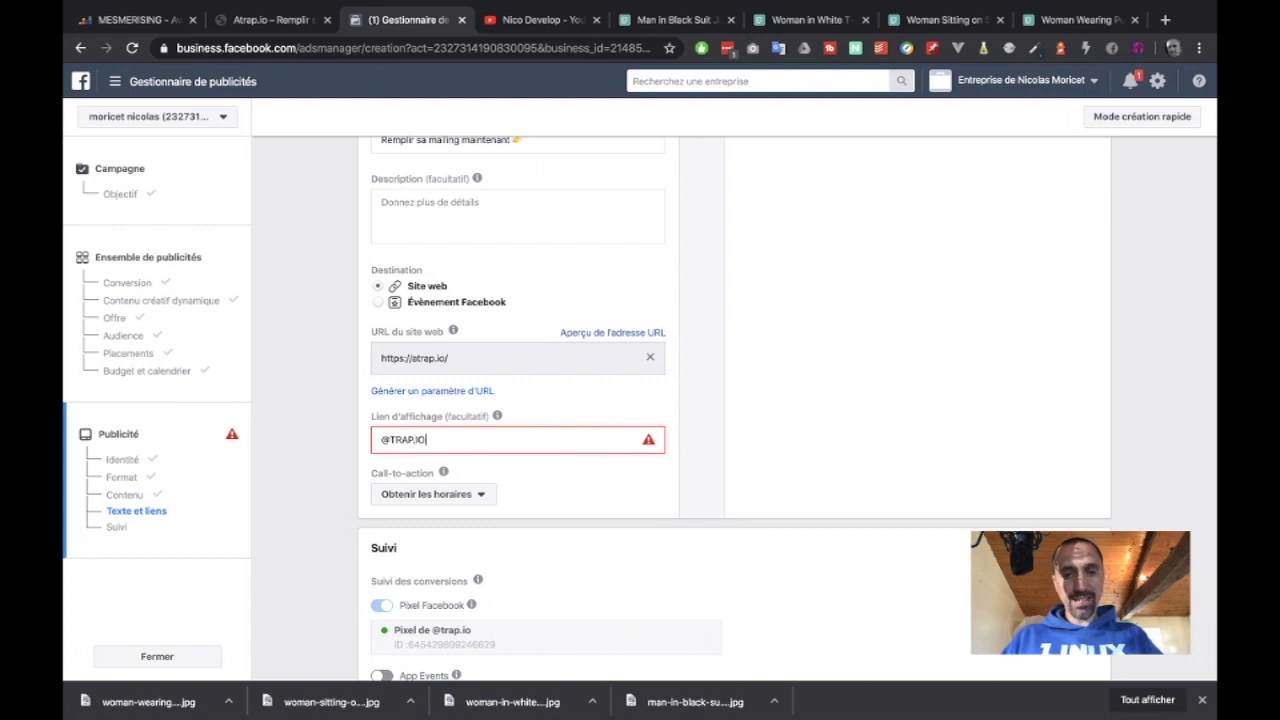
mouse_move(463, 410)
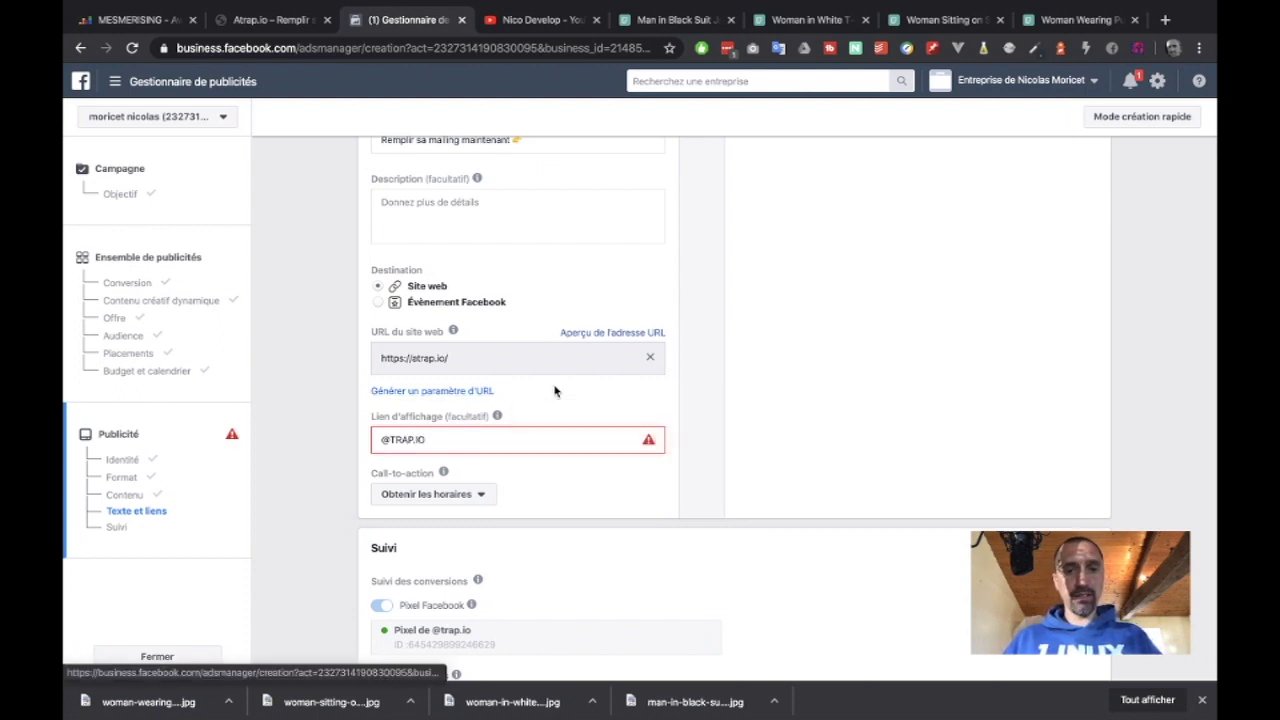
mouse_move(648, 443)
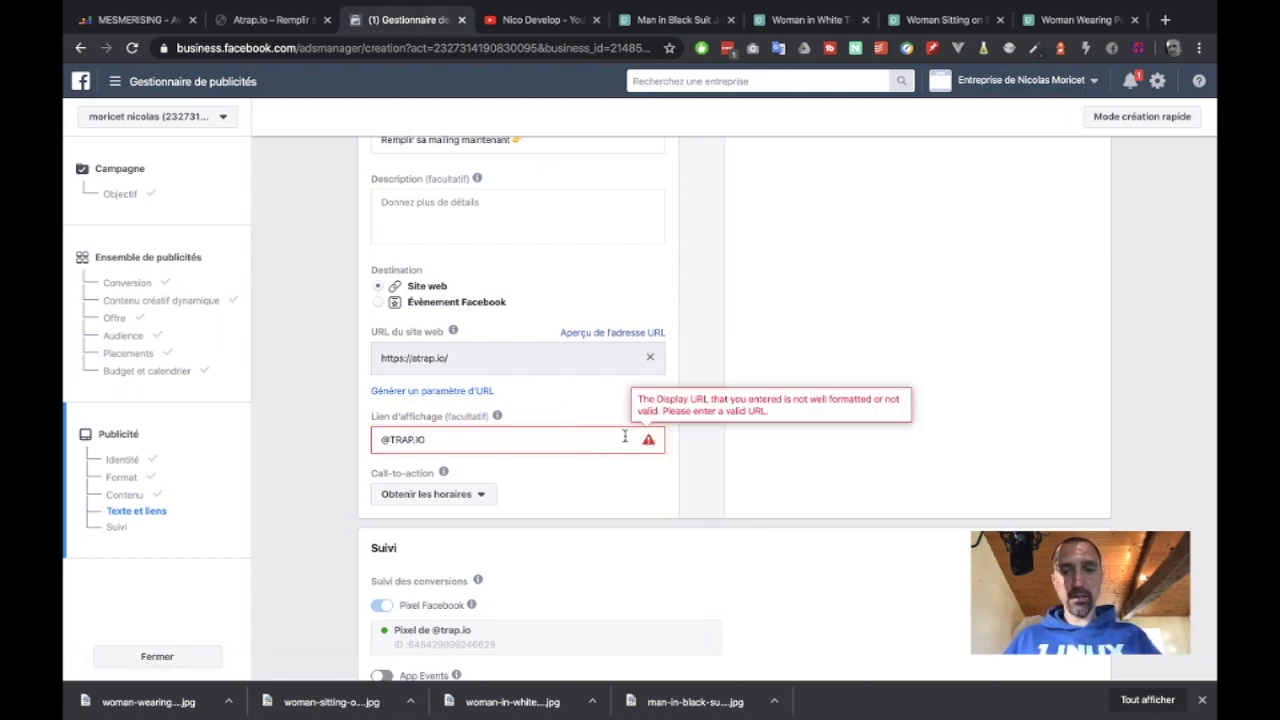
key(ctrl+a)
key(BackSpace)
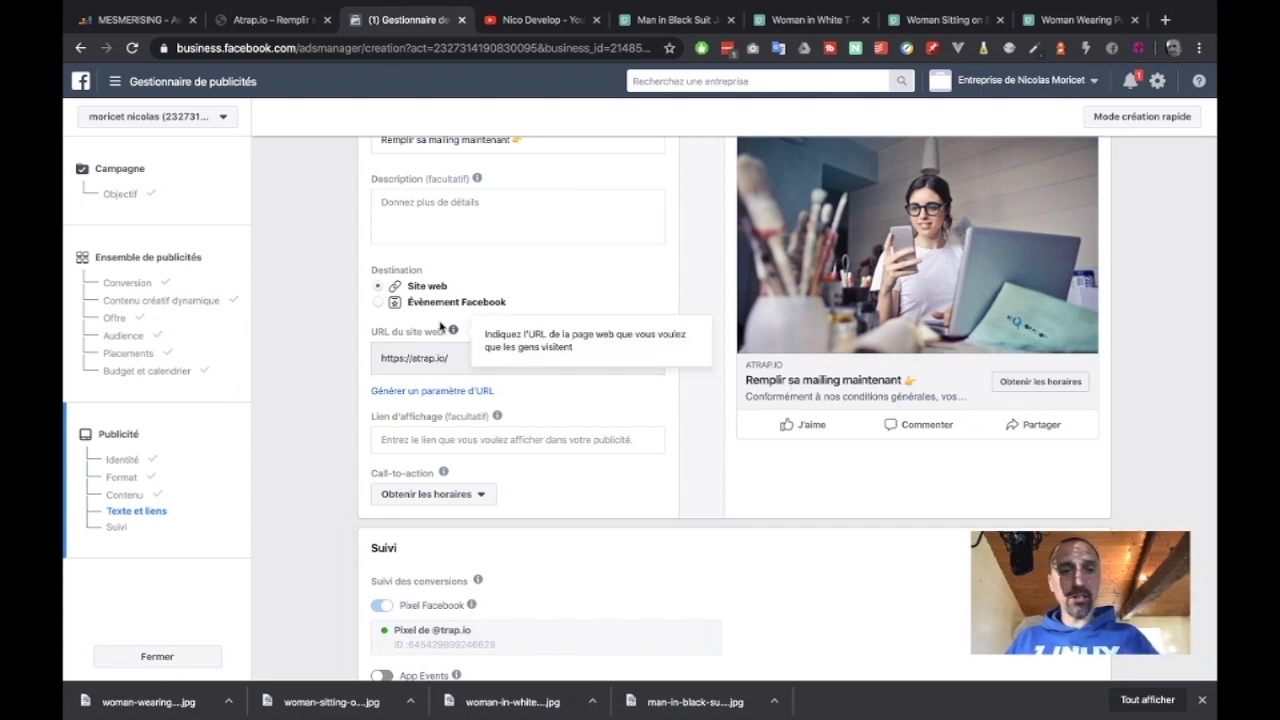
Insert "dès" before "maintenant" in the ad title and check the wording in the ad preview
scroll(466, 274, up, 1)
click(458, 212)
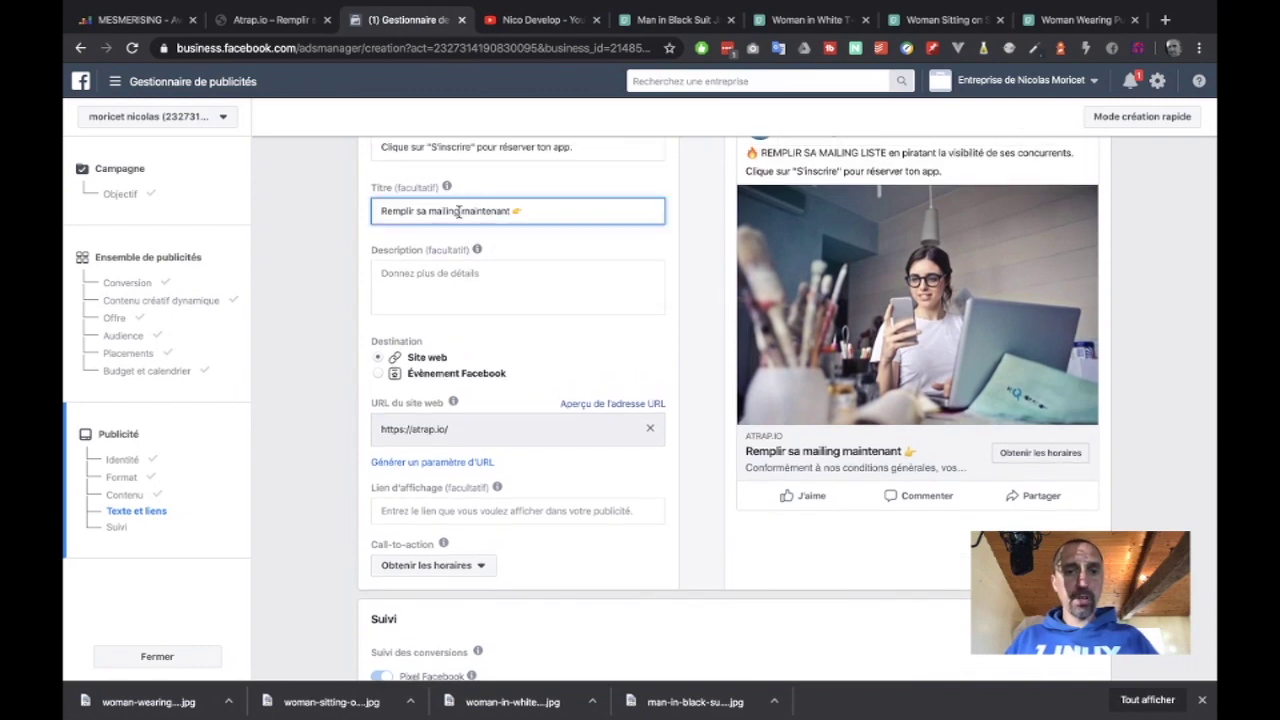
text(dès)
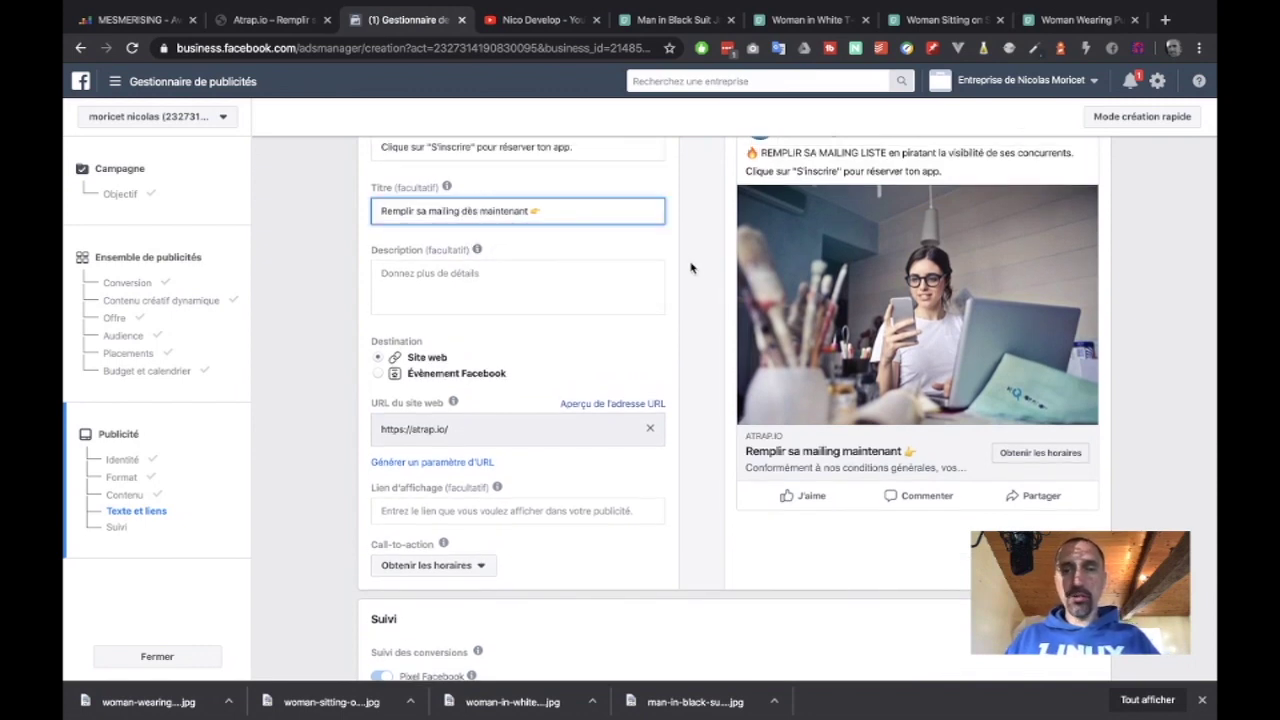
scroll(690, 268, up, 2)
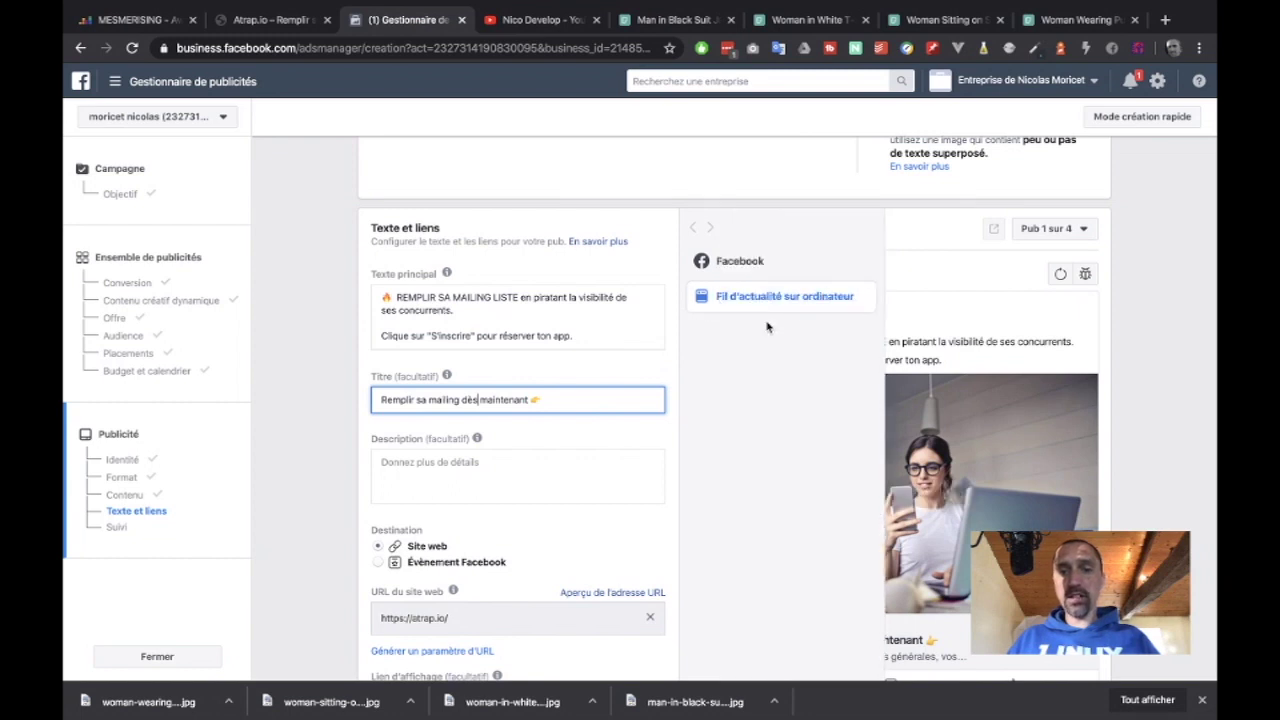
scroll(890, 345, down, 1)
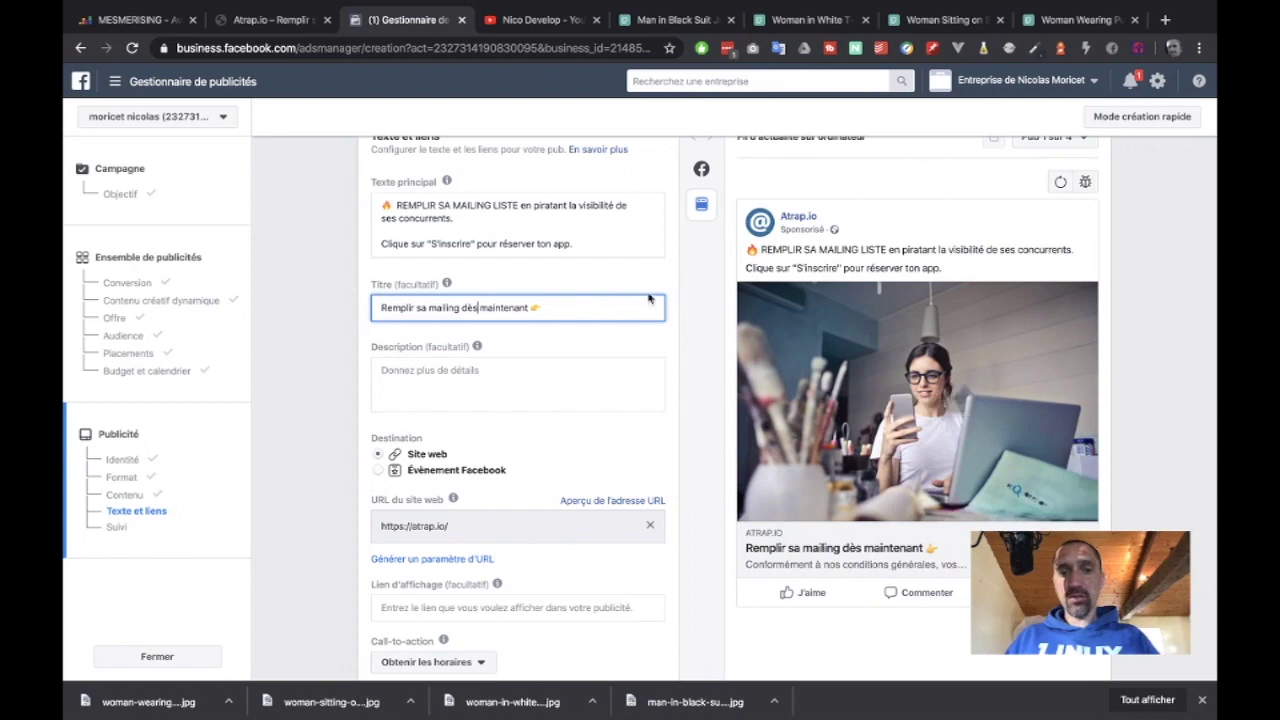
Remove the line "Clique sur "S'inscrire" pour réserver ton app." from the ad's primary text
click(603, 244)
key(shift+Home)
key(BackSpace)
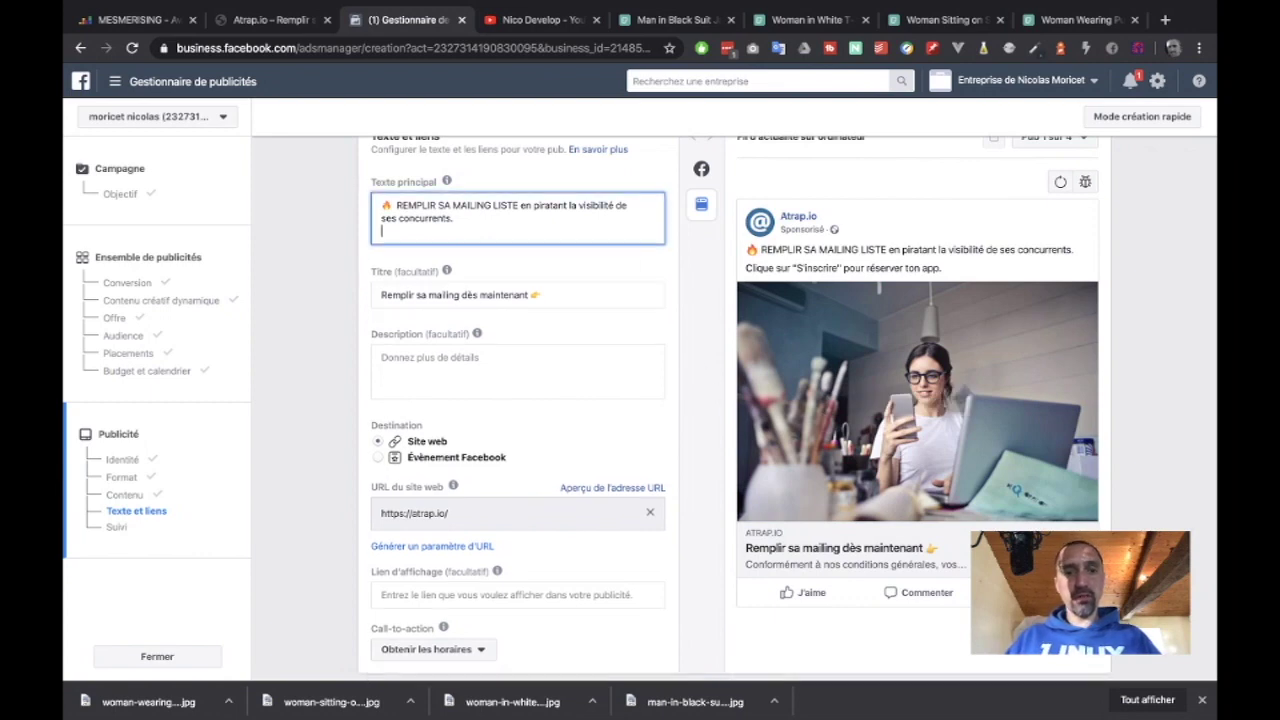
key(BackSpace)
key(BackSpace)
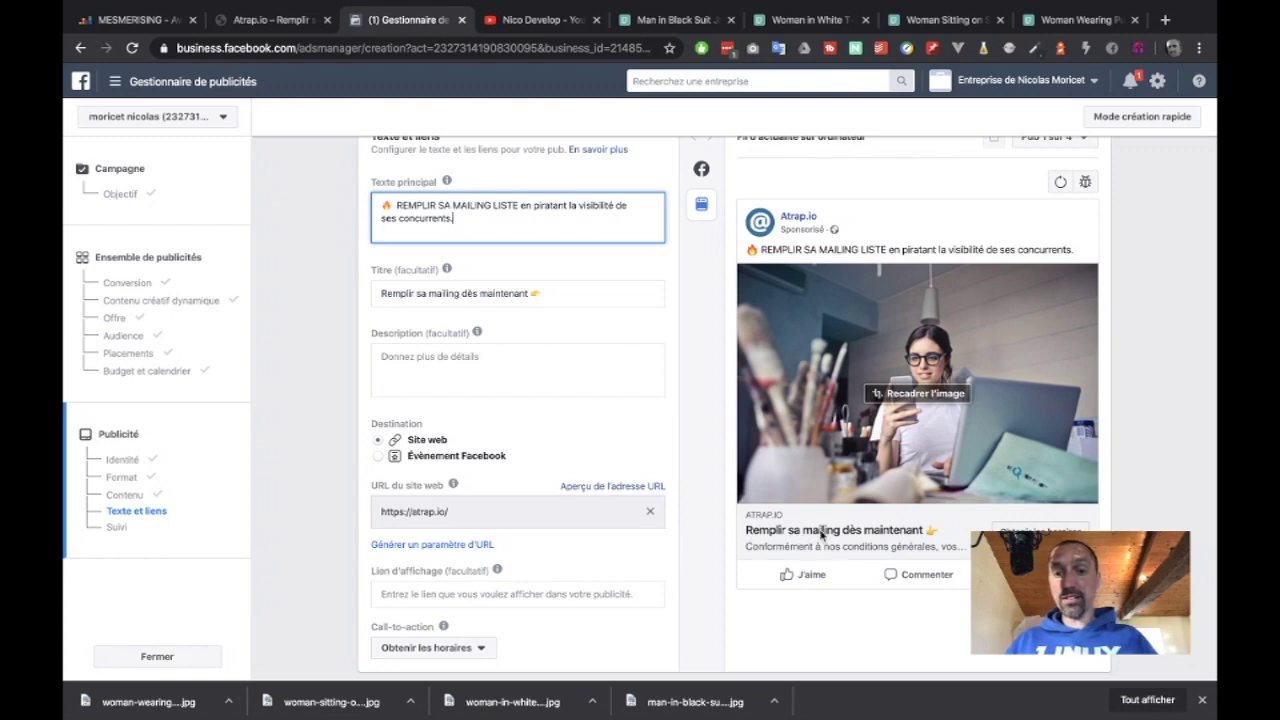
Insert "liste" after "mailing" in the ad title to read "Remplir sa mailing liste dès maintenant"
click(458, 295)
text(lisrte)
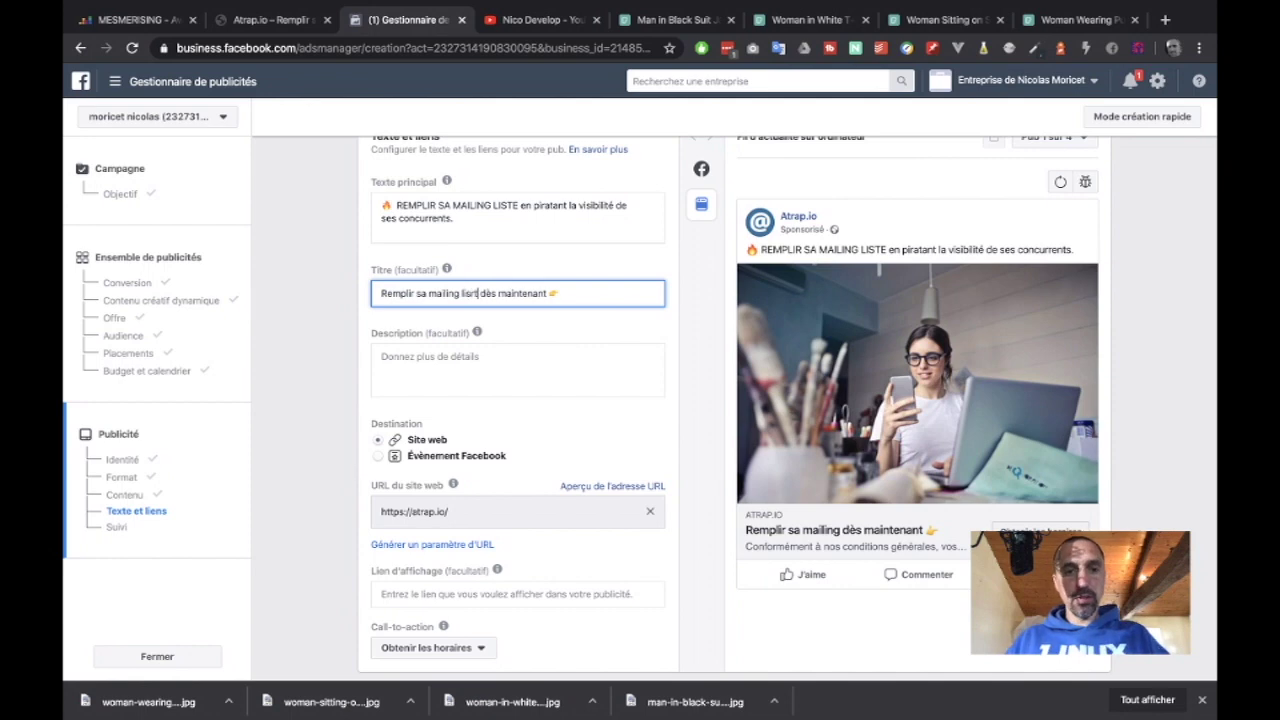
key(BackSpace)
key(BackSpace)
key(BackSpace)
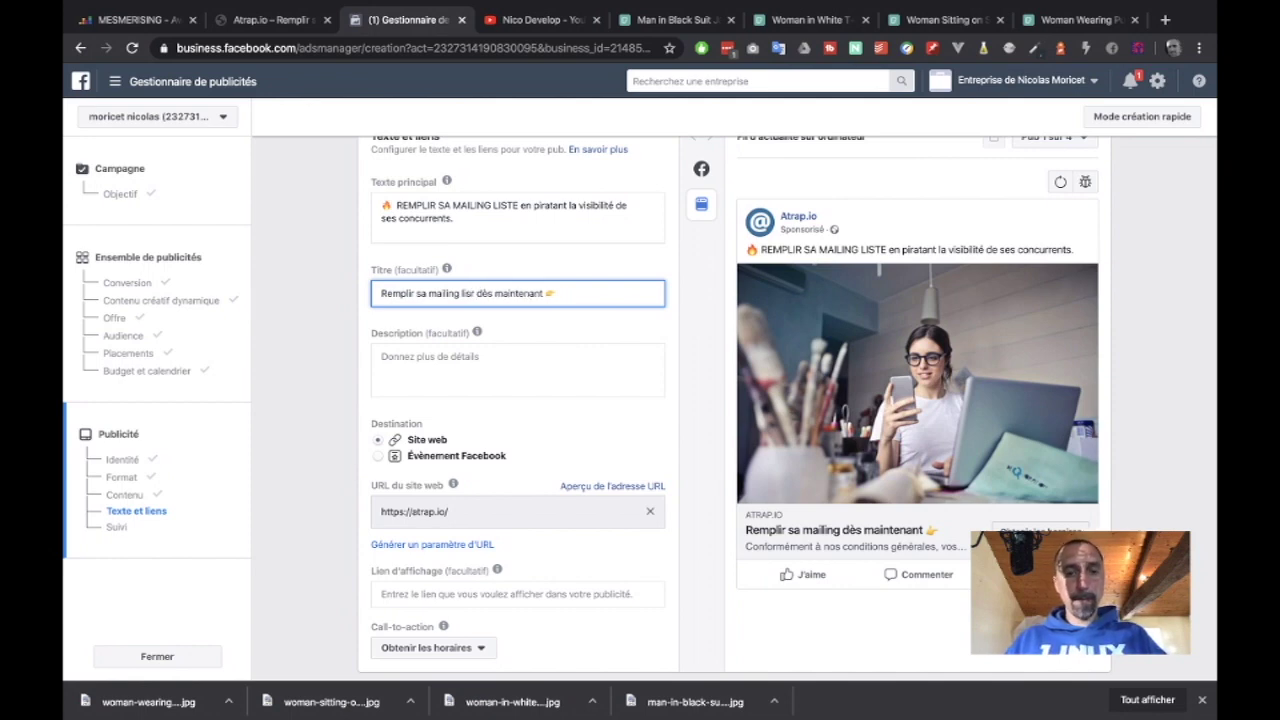
text(te)
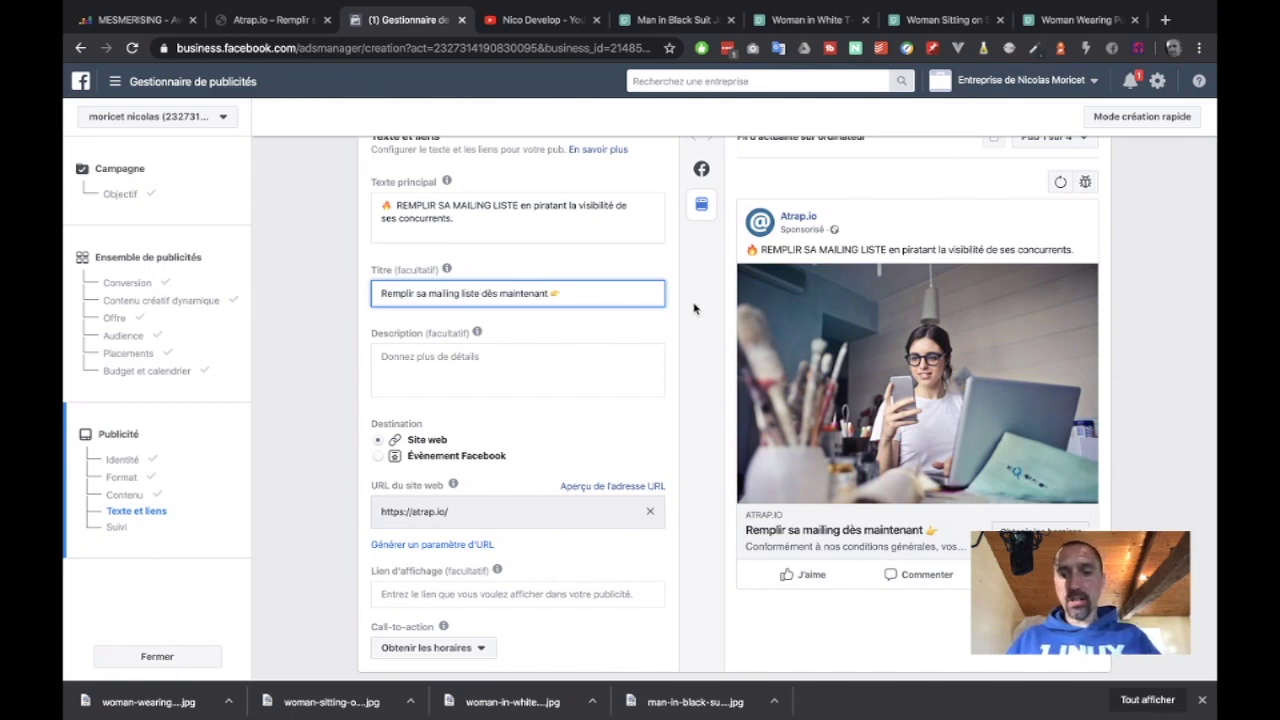
click(694, 309)
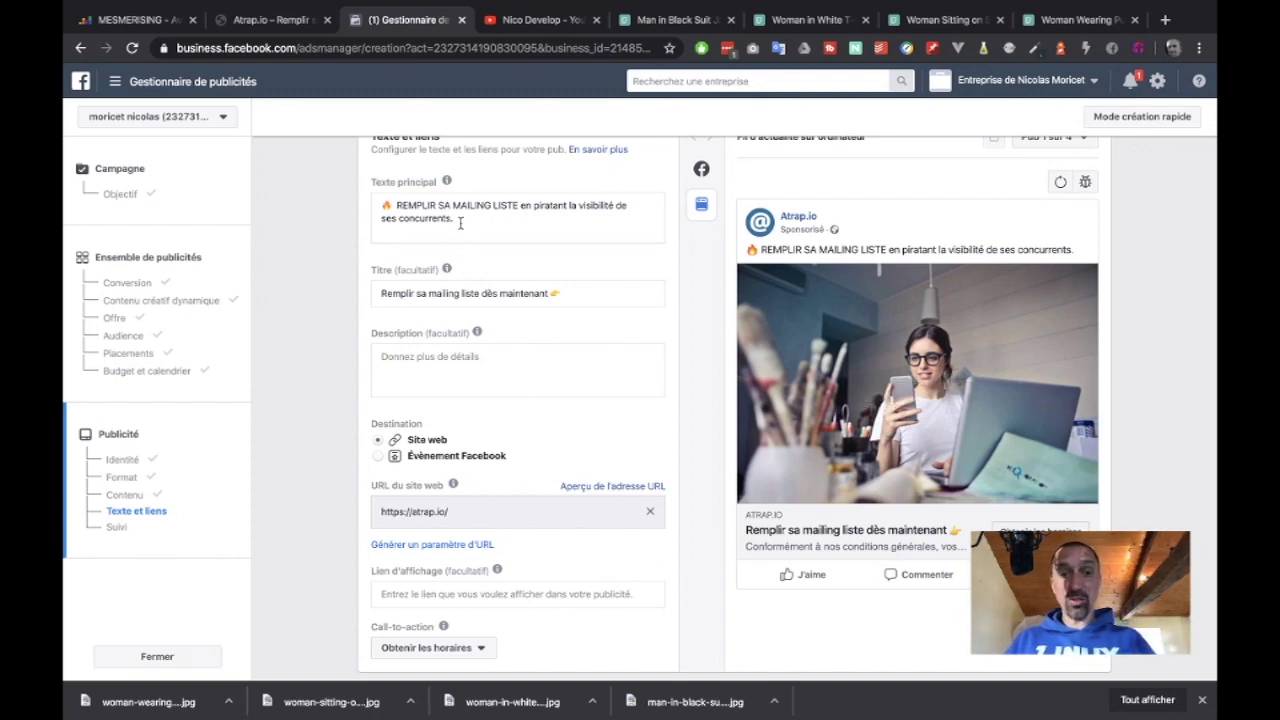
Try "Inscris-toi à la liste d'attendre pour profiter en premier de cette nouvelle application." as the ad's description
drag(460, 219, 397, 205)
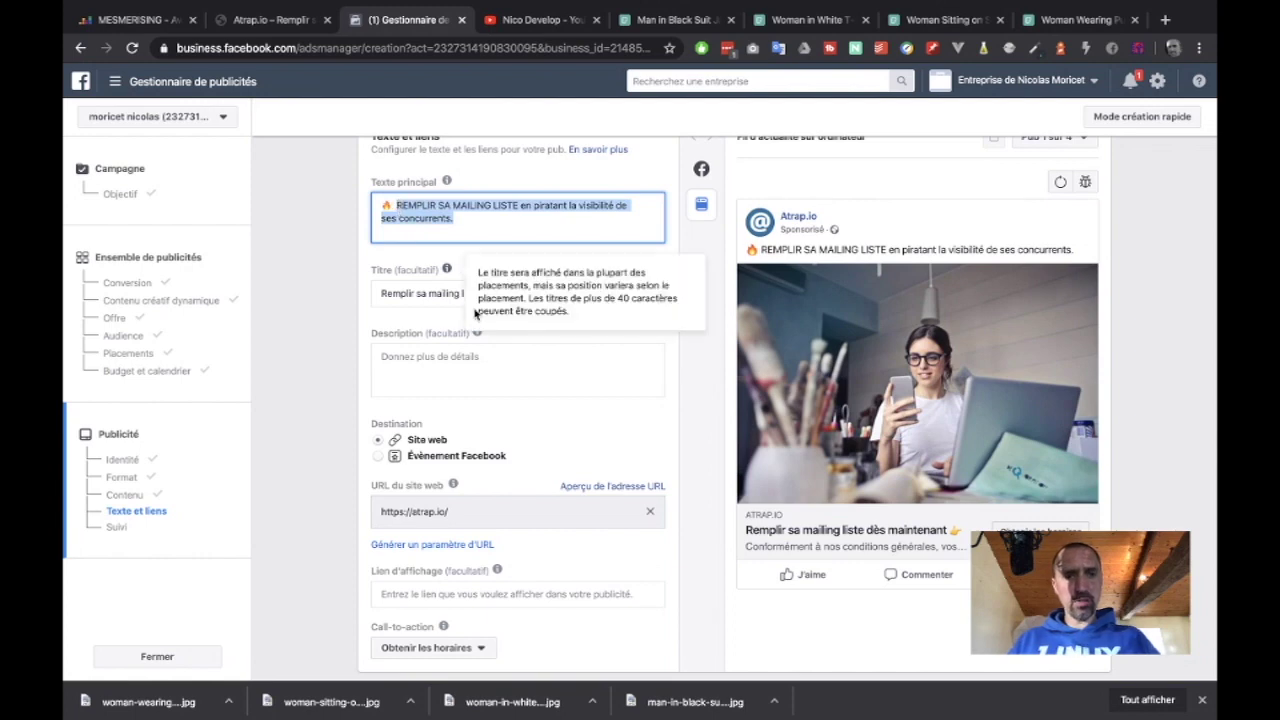
click(425, 368)
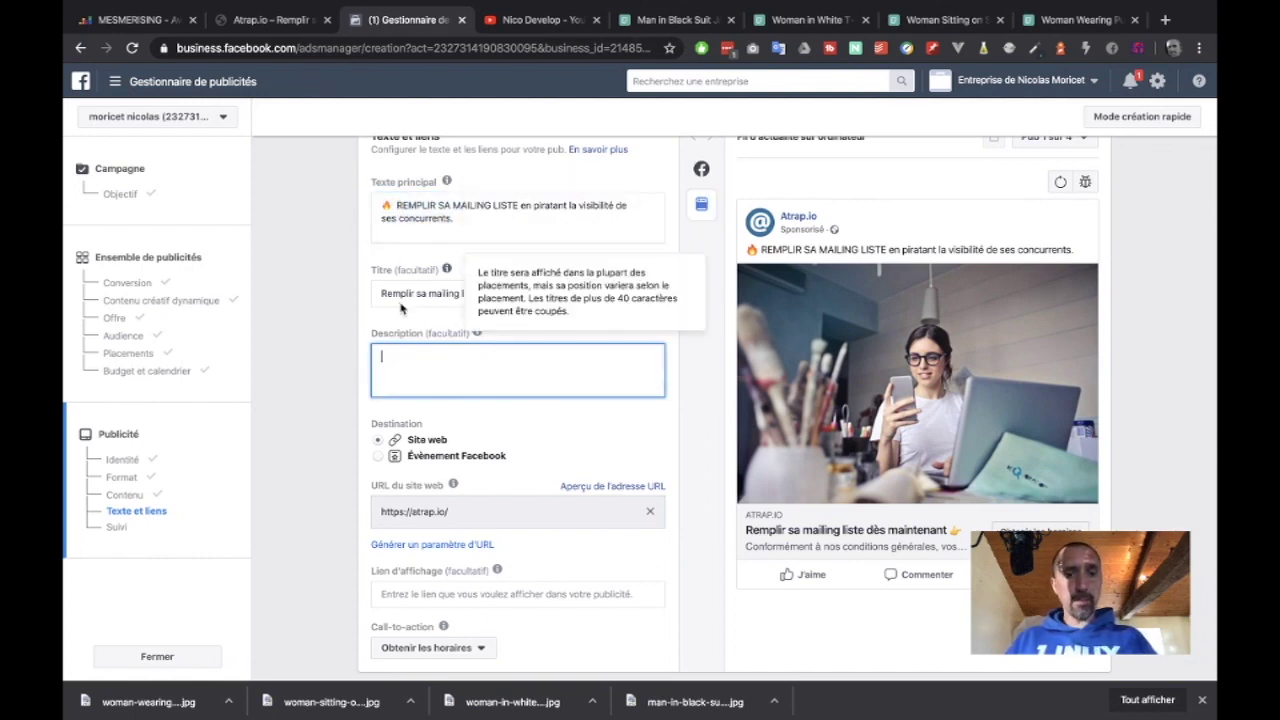
text(Inst)
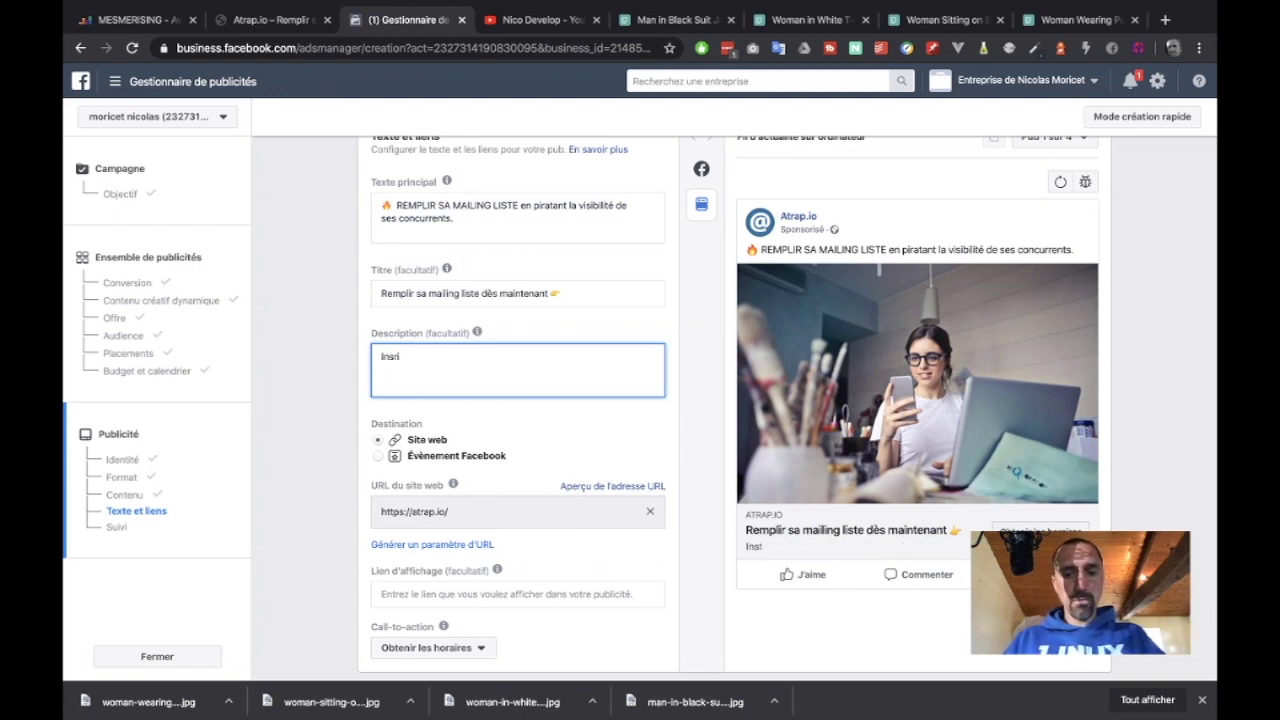
text(rit)
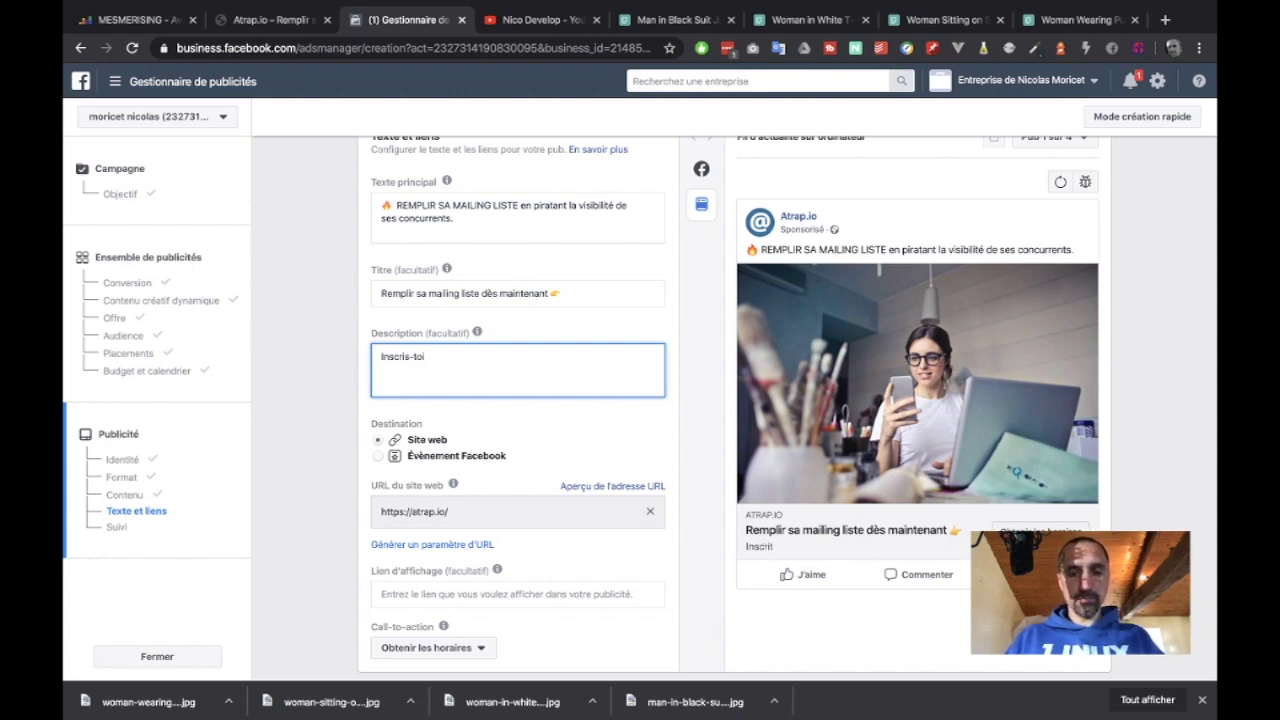
text(a liste)
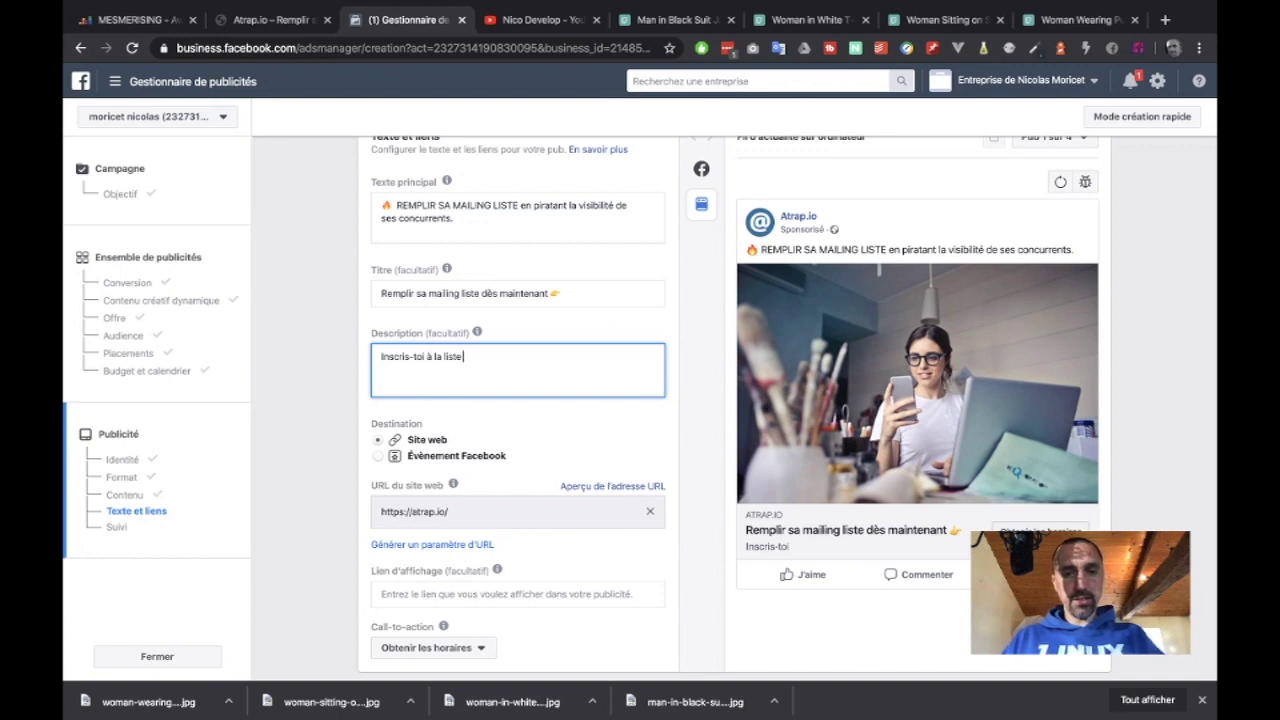
text( d'attendre po)
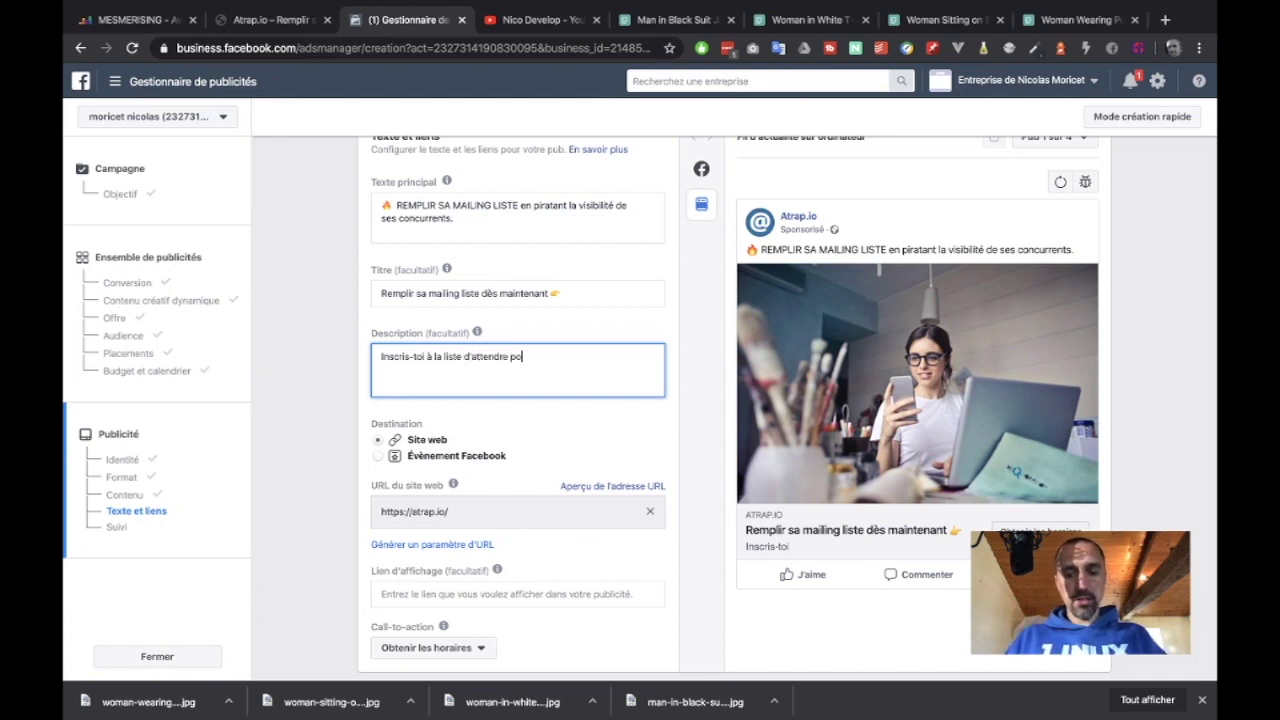
text(ur)
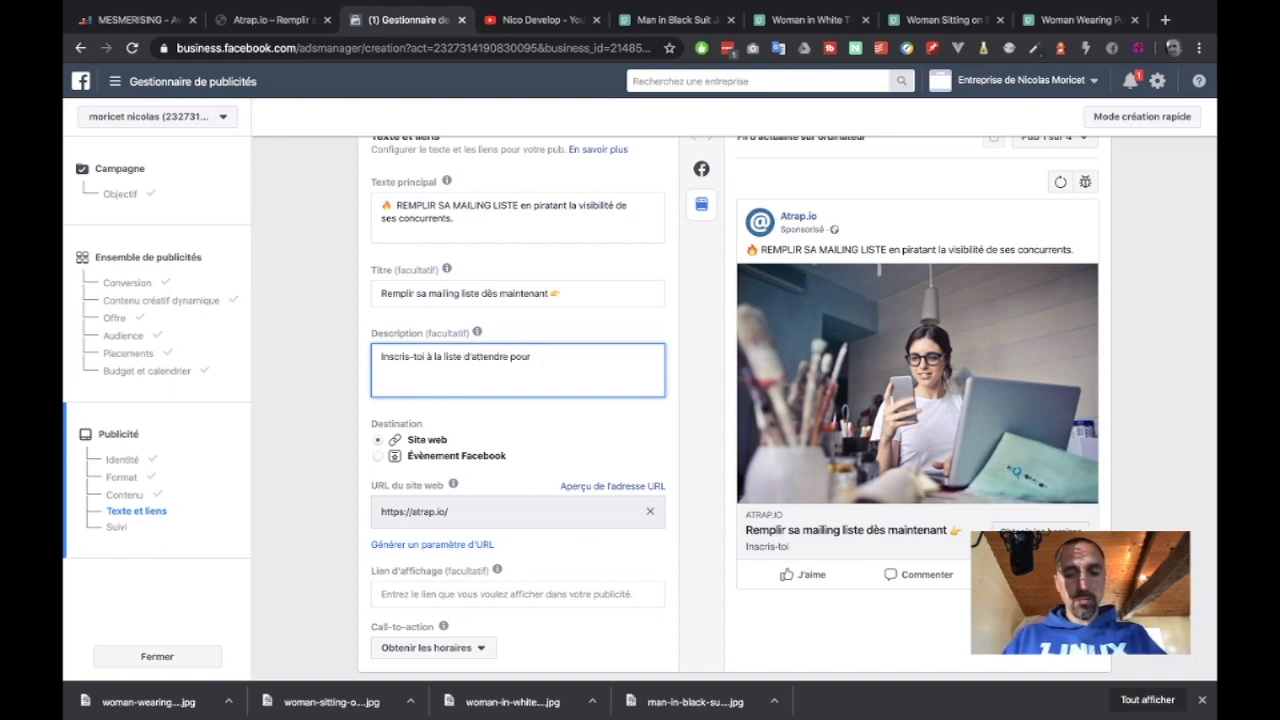
text( po)
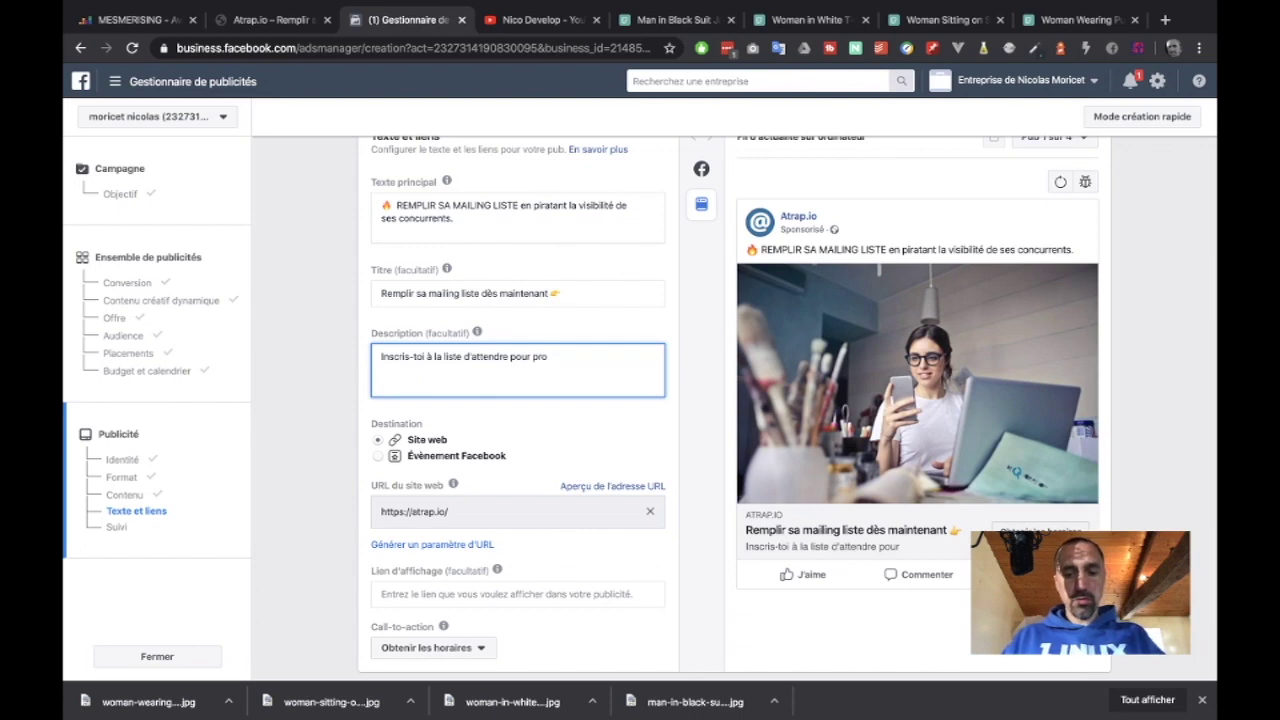
text(ofiter en)
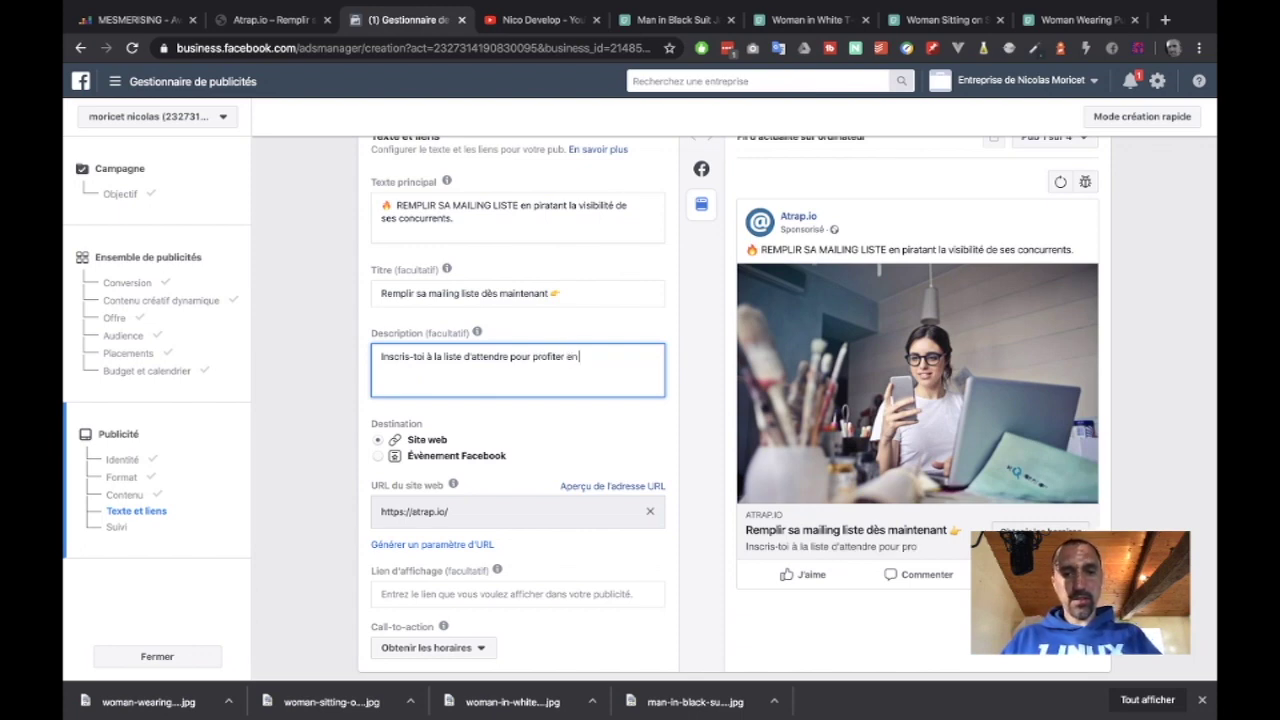
text( premier de ce)
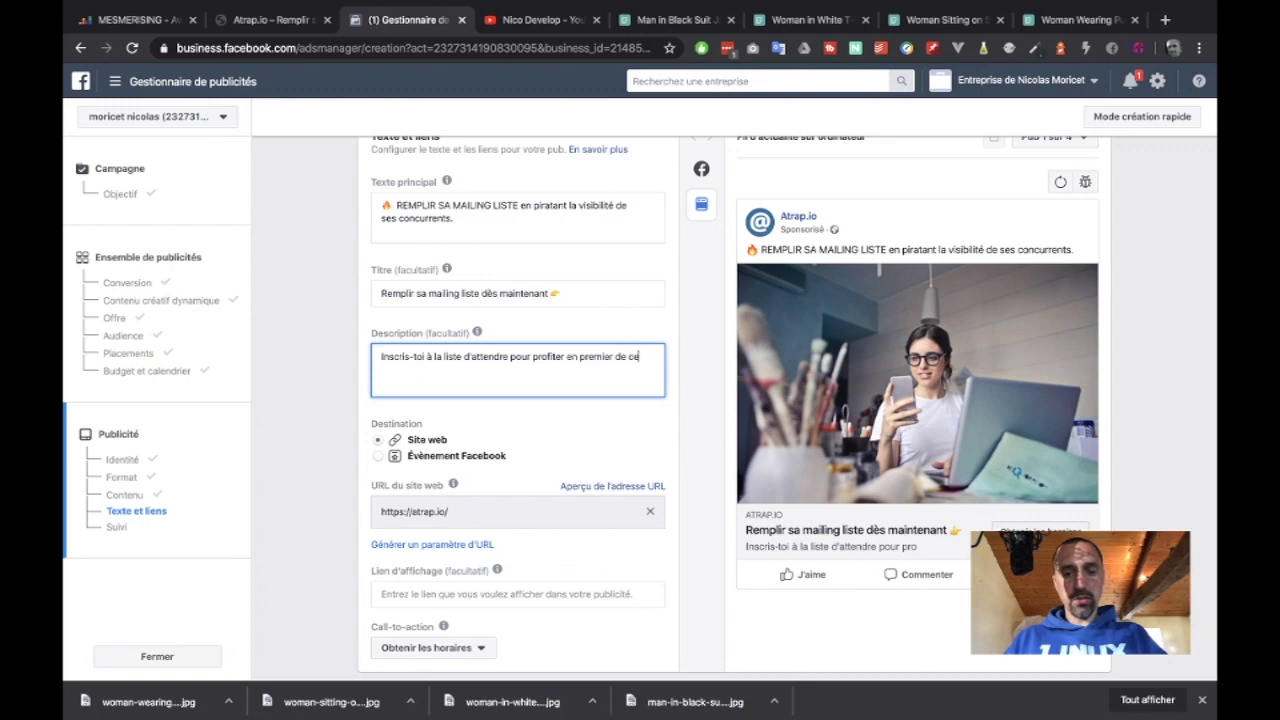
text(tte nouvelle)
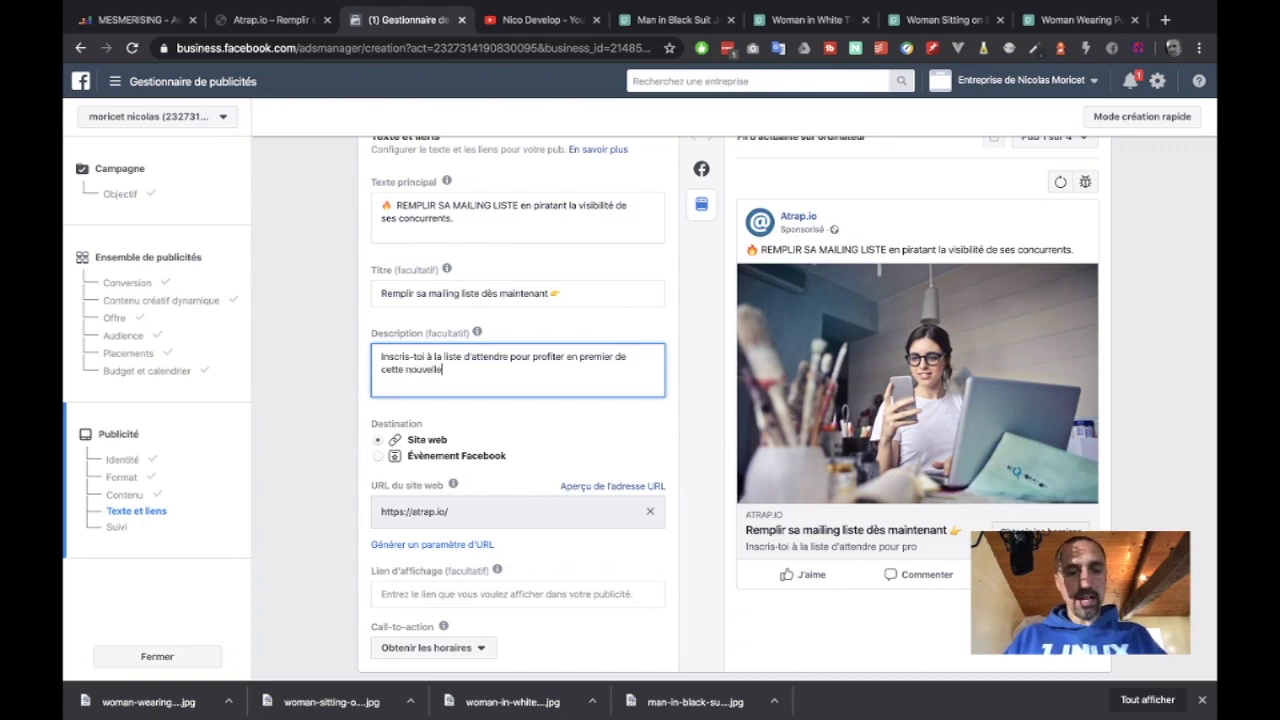
text( applic)
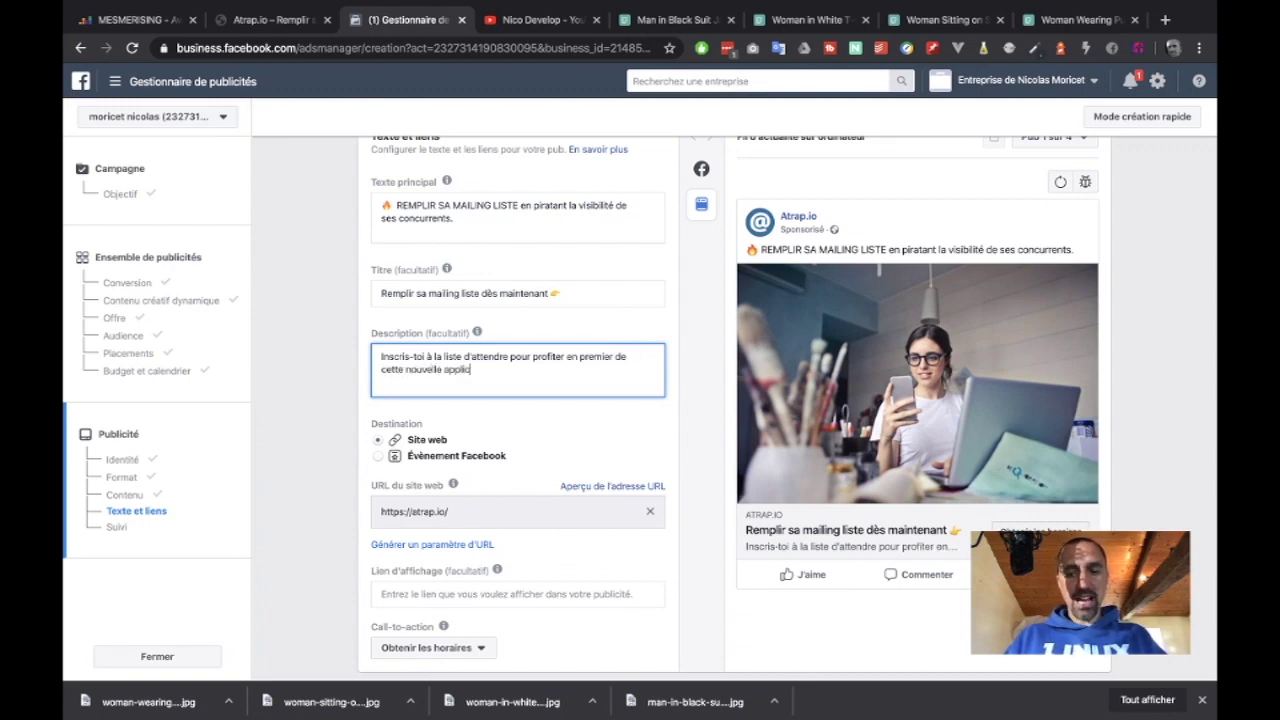
text(ation.)
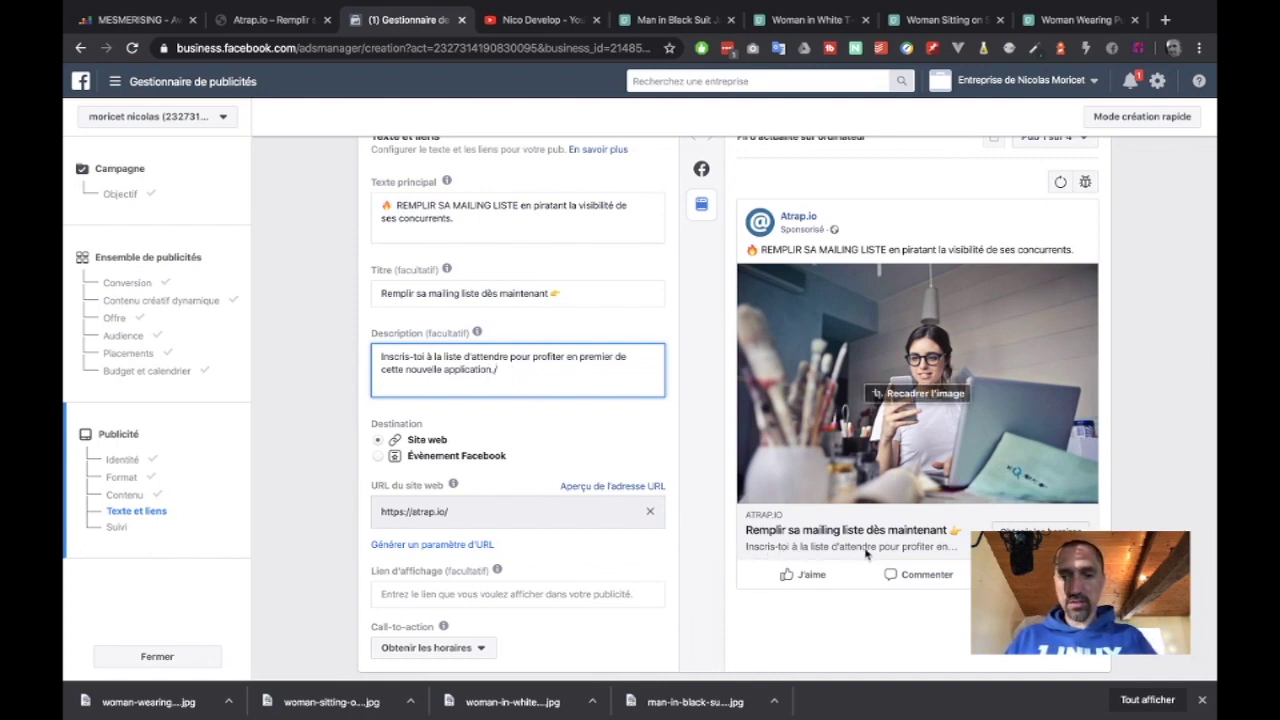
Replace the ad's description with "Soit le premier à profiter de cette nouvelle application"
drag(512, 376, 358, 354)
text(Scit l)
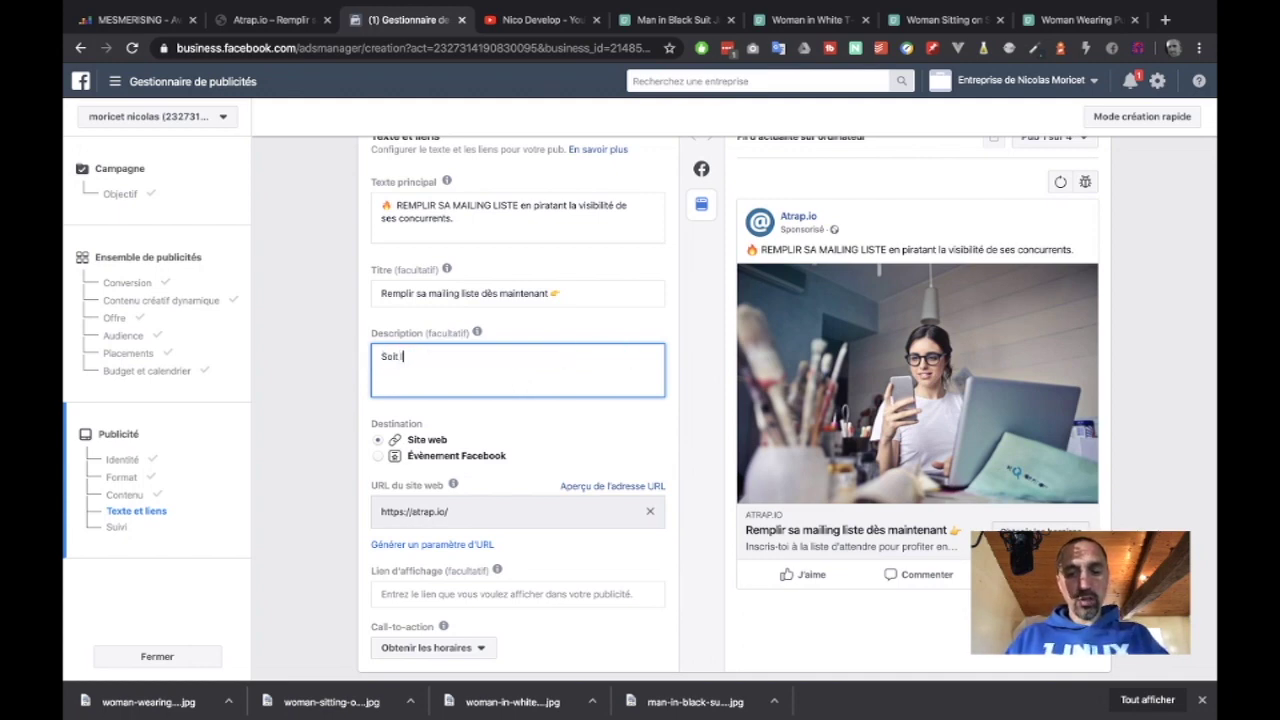
text(e premier à)
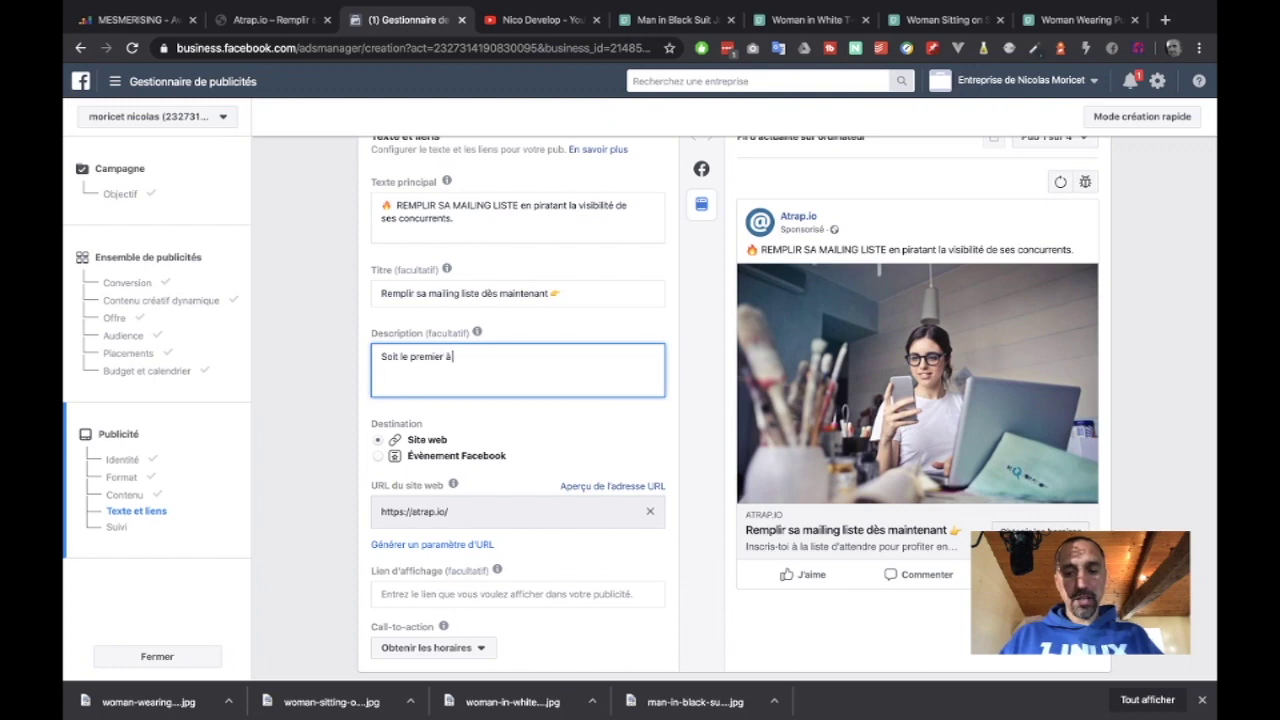
text( profiter de cett)
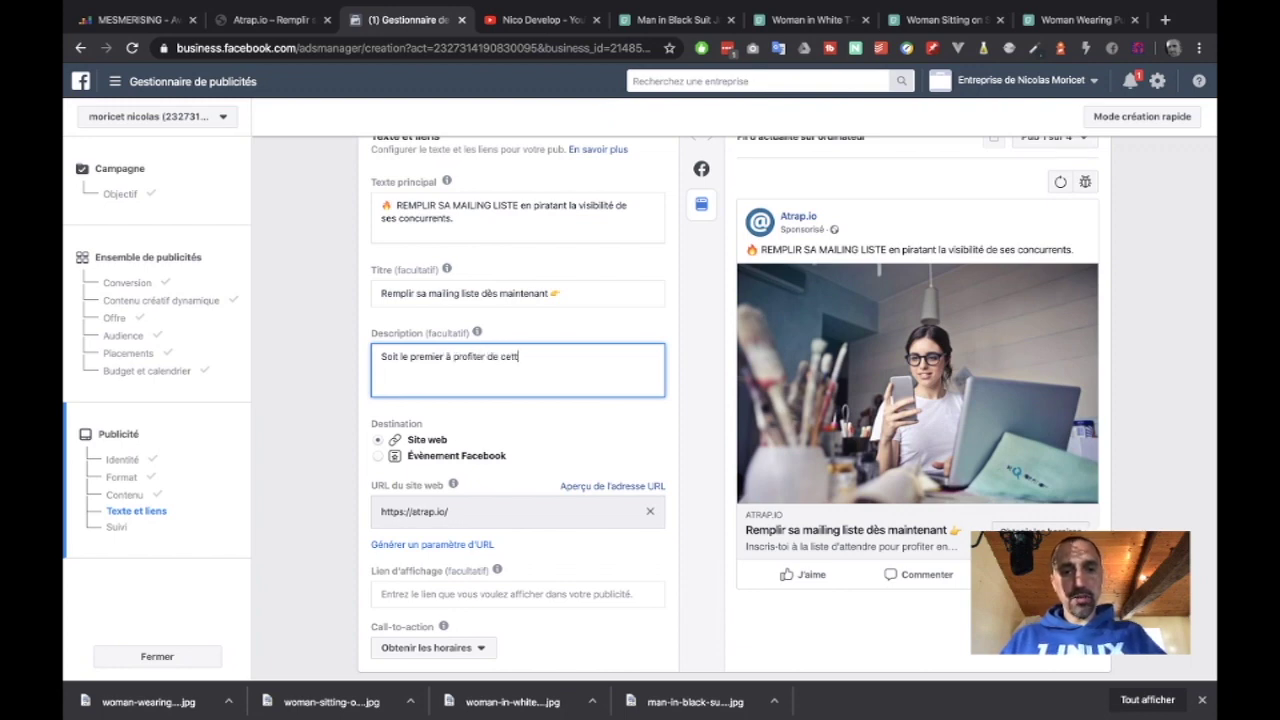
text(e nouvelle application)
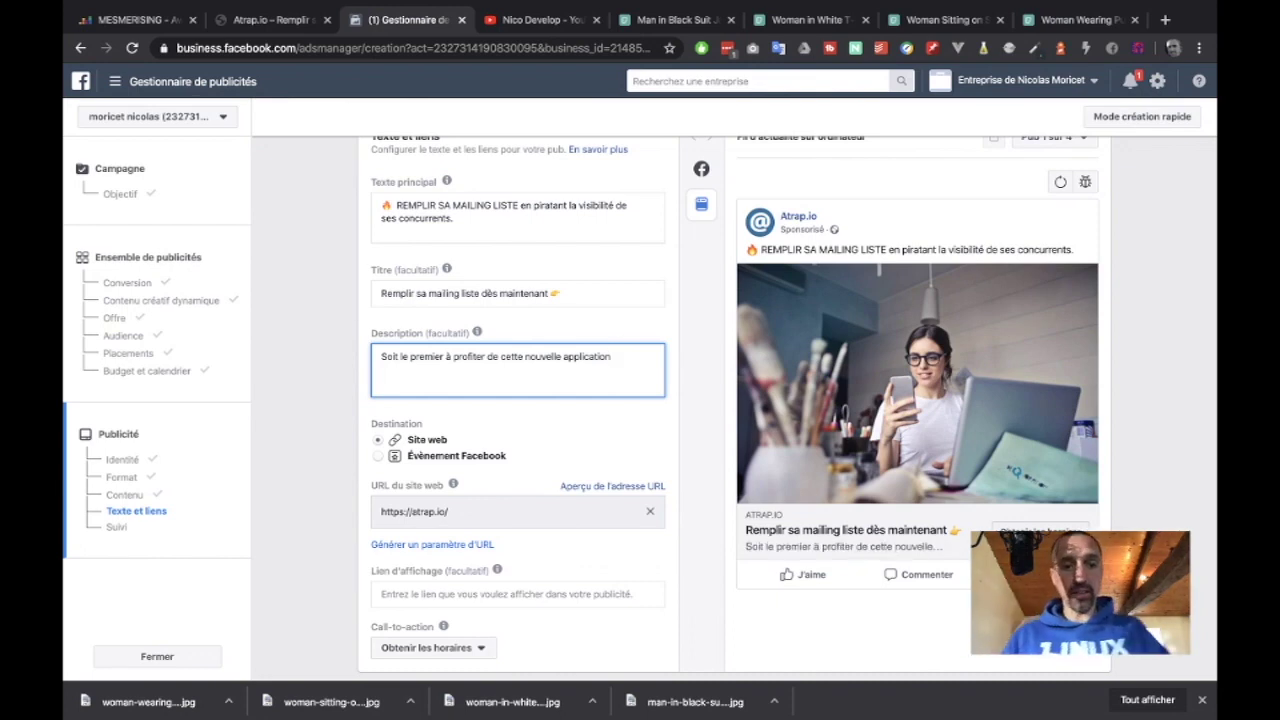
Change the ad's call-to-action to "S'inscrire" and check it in the ad preview
scroll(684, 420, down, 2)
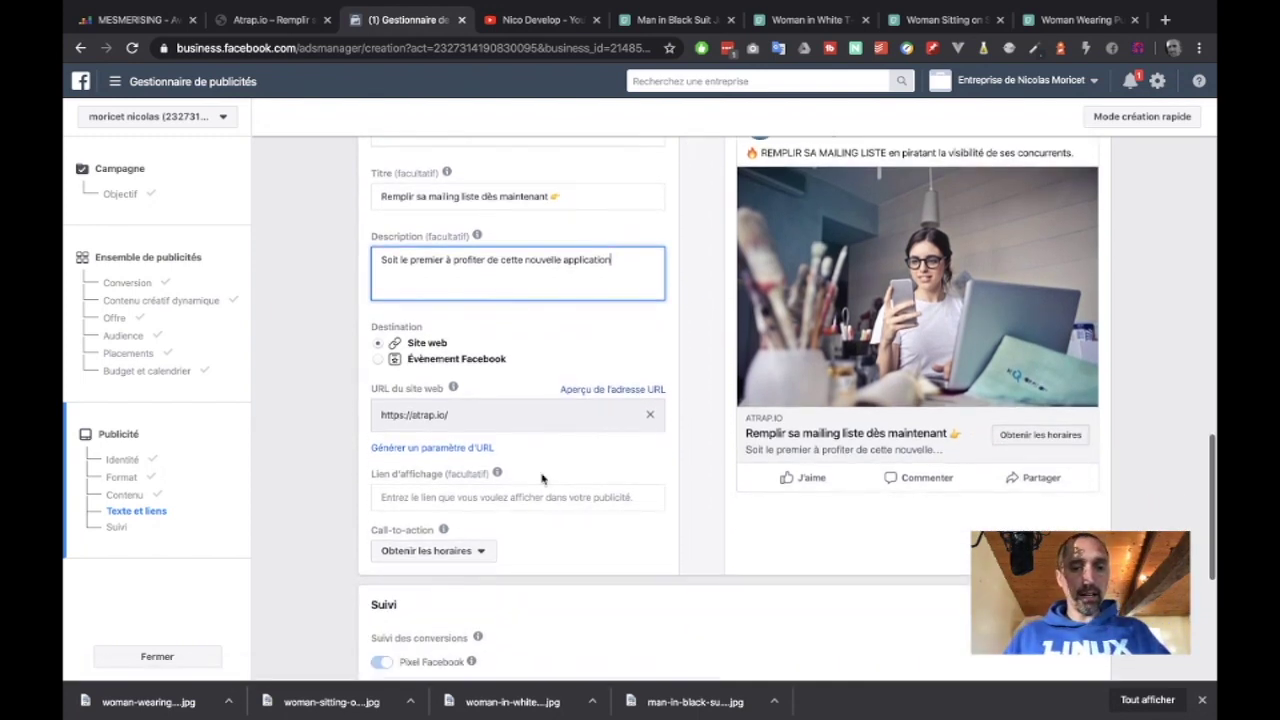
click(386, 498)
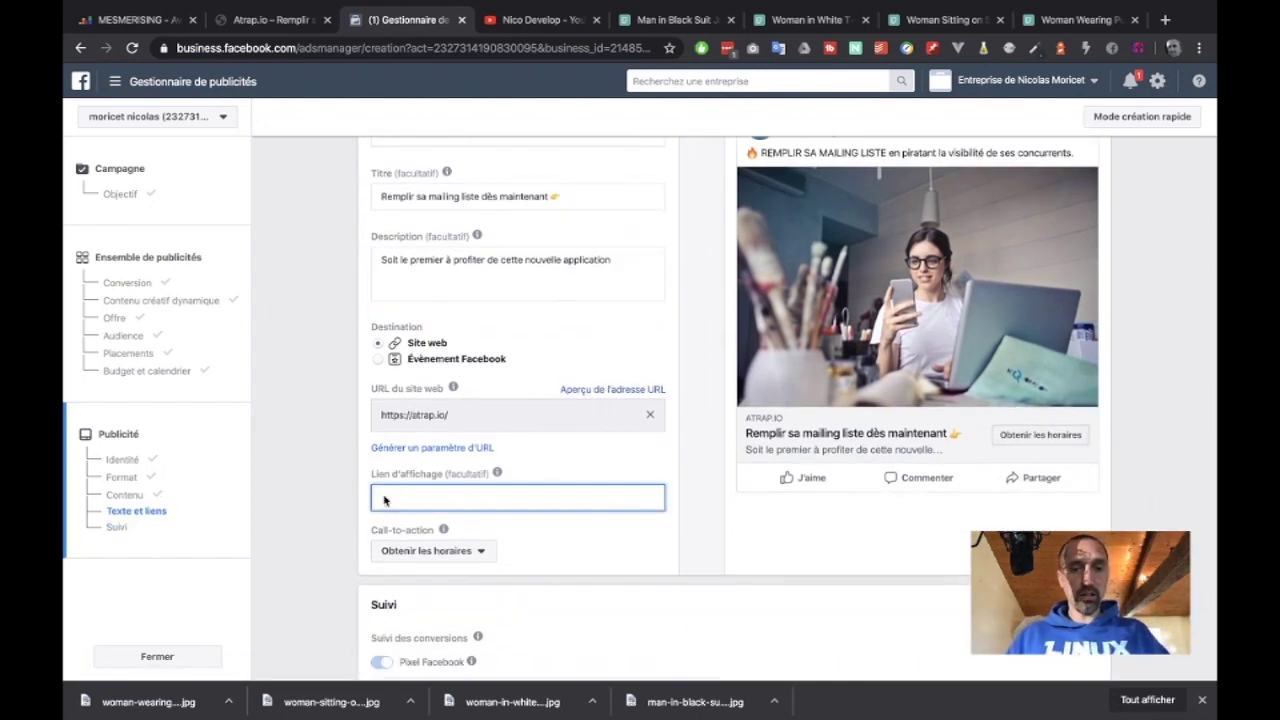
scroll(457, 357, down, 5)
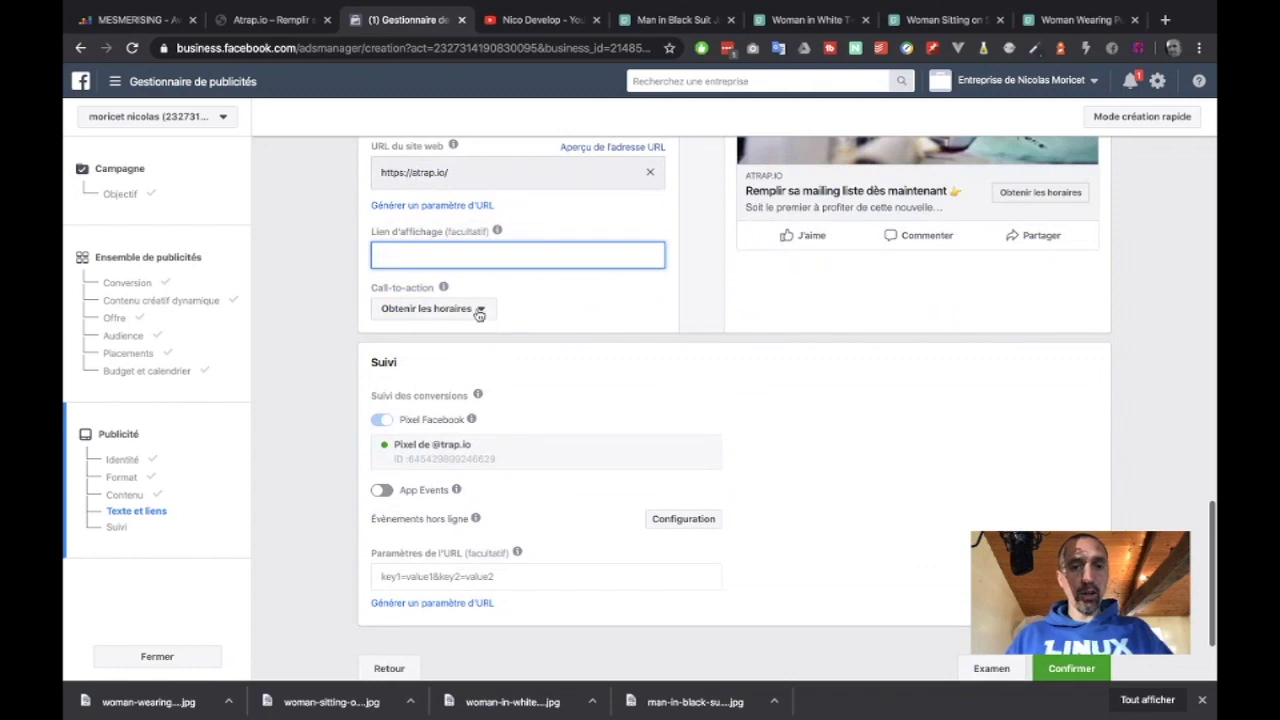
click(479, 312)
scroll(430, 455, down, 2)
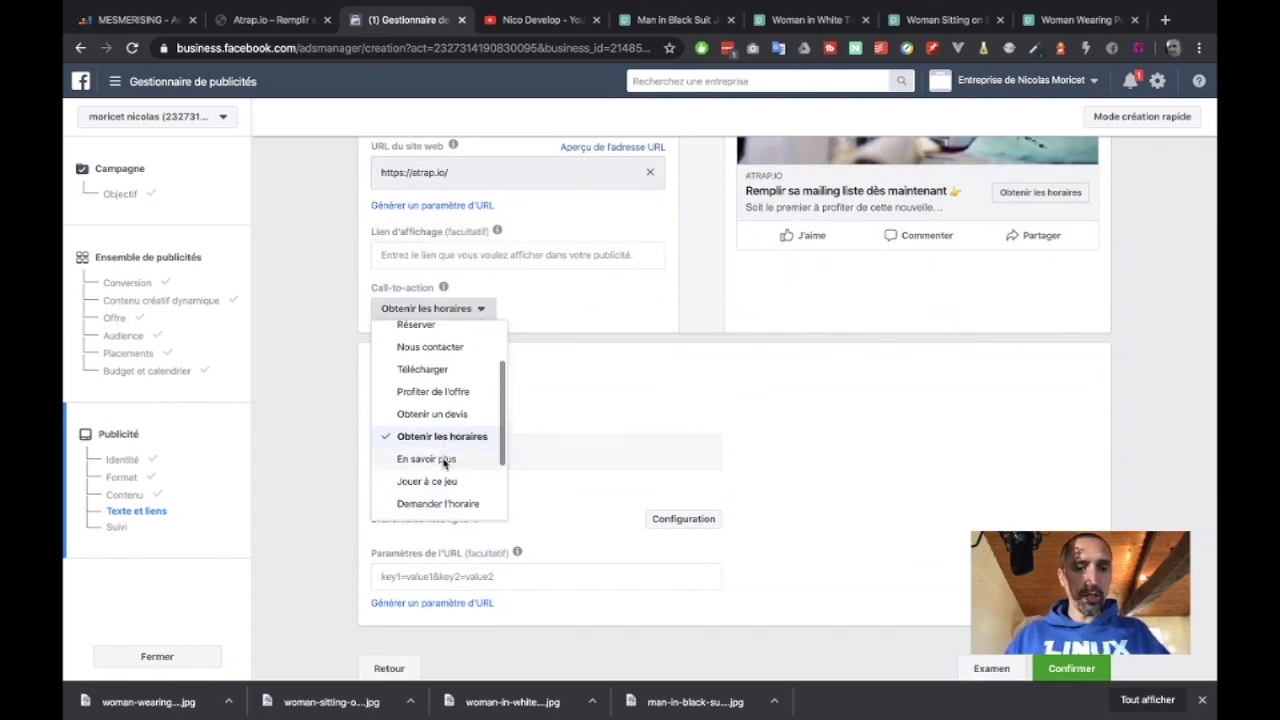
scroll(444, 462, down, 3)
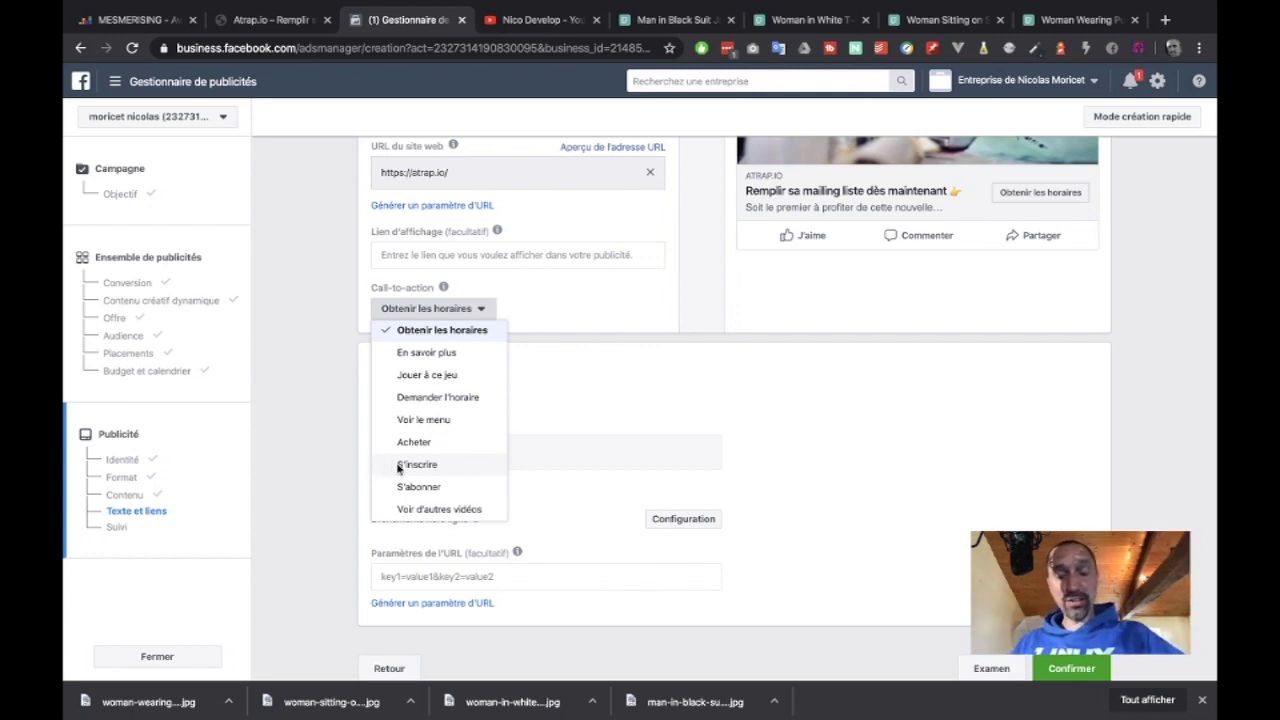
click(399, 466)
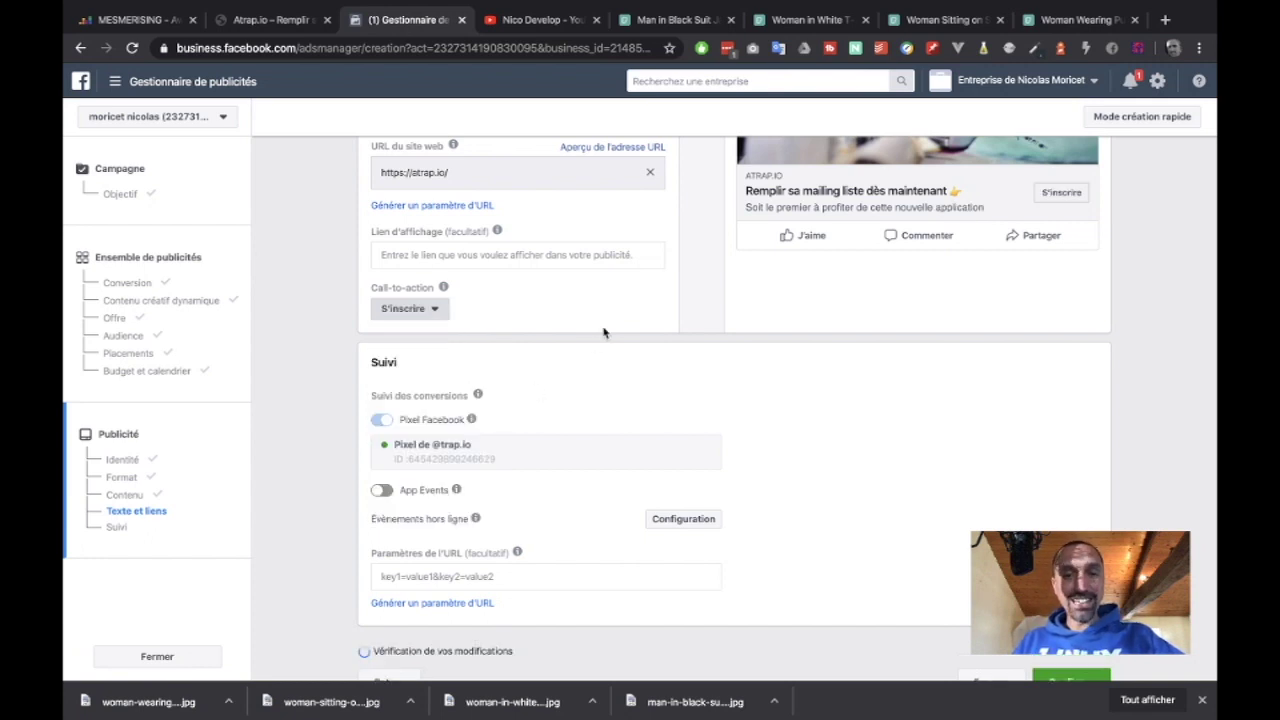
scroll(1000, 266, up, 1)
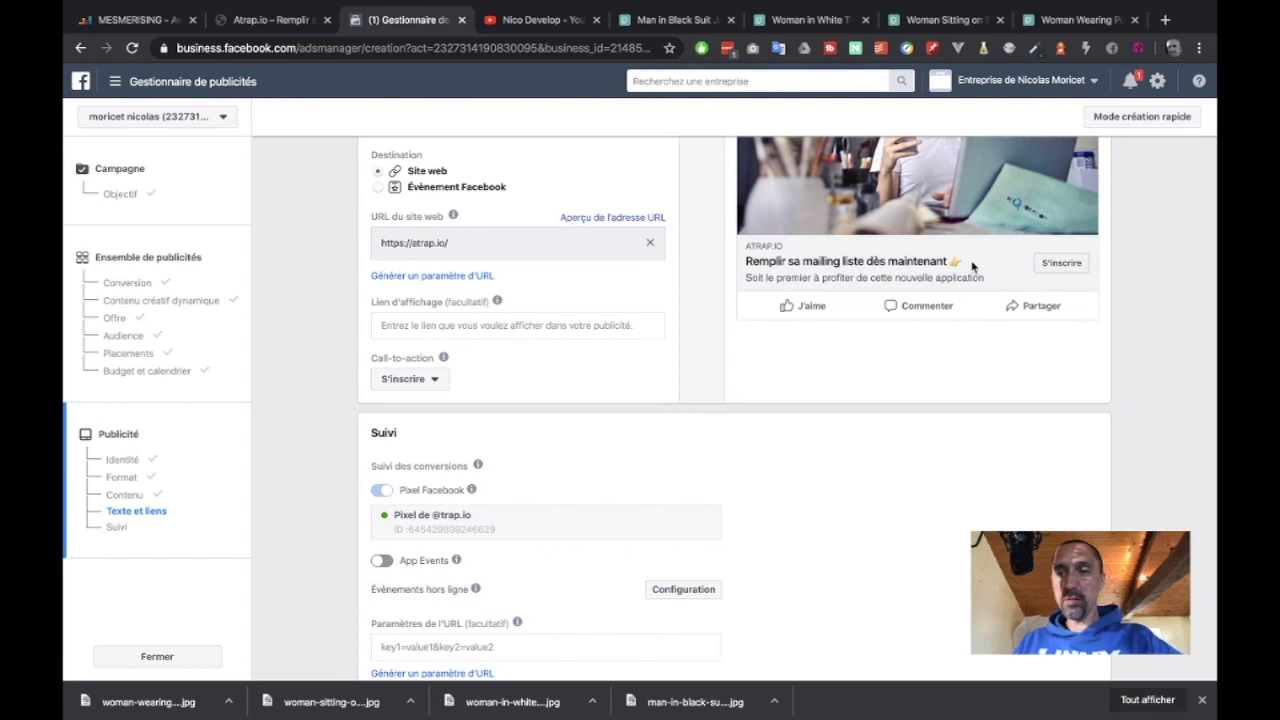
Open Google Analytics' Campaign URL Builder in a new tab for the ad's URL parameters, and return to the Facebook ad
scroll(794, 454, down, 3)
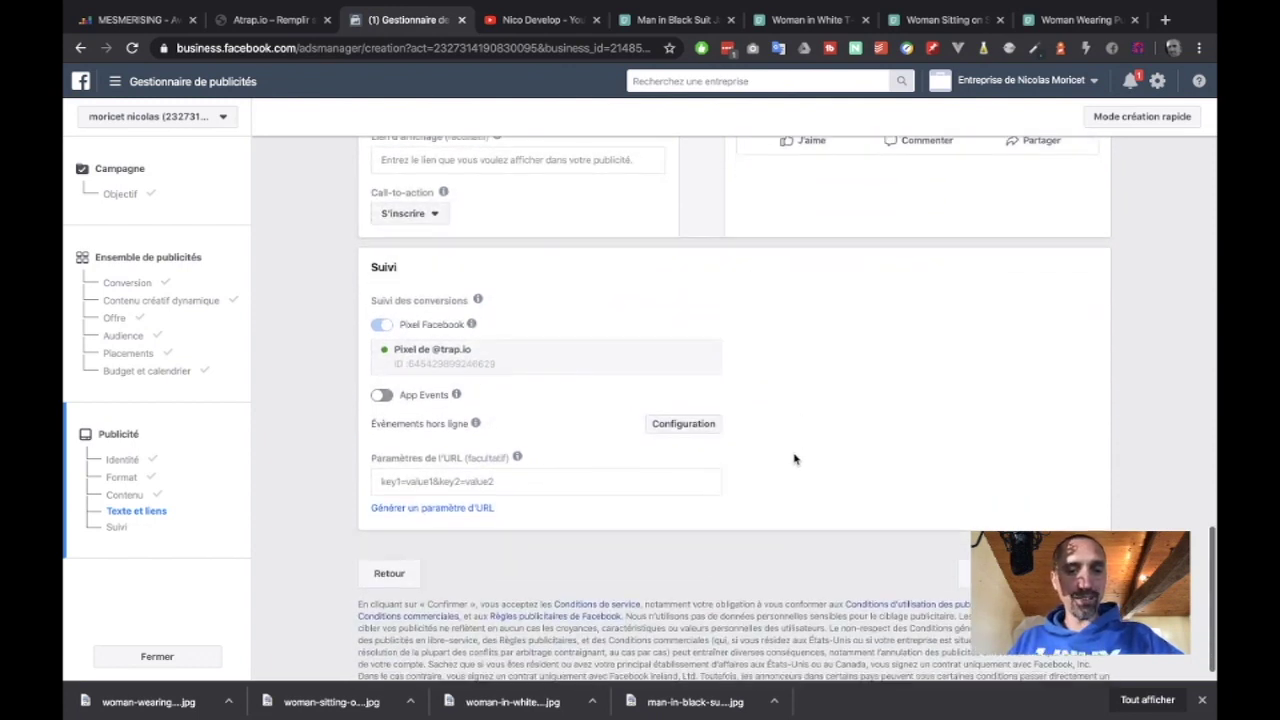
click(395, 481)
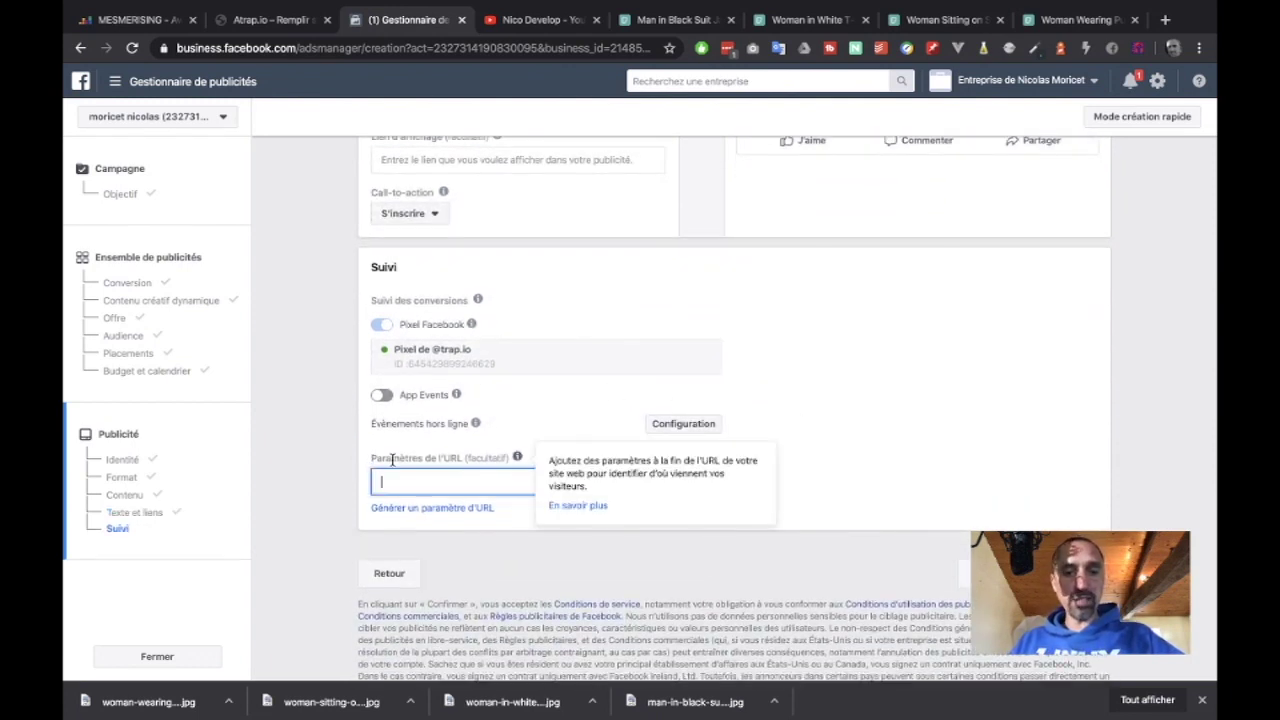
click(1170, 22)
text(ga)
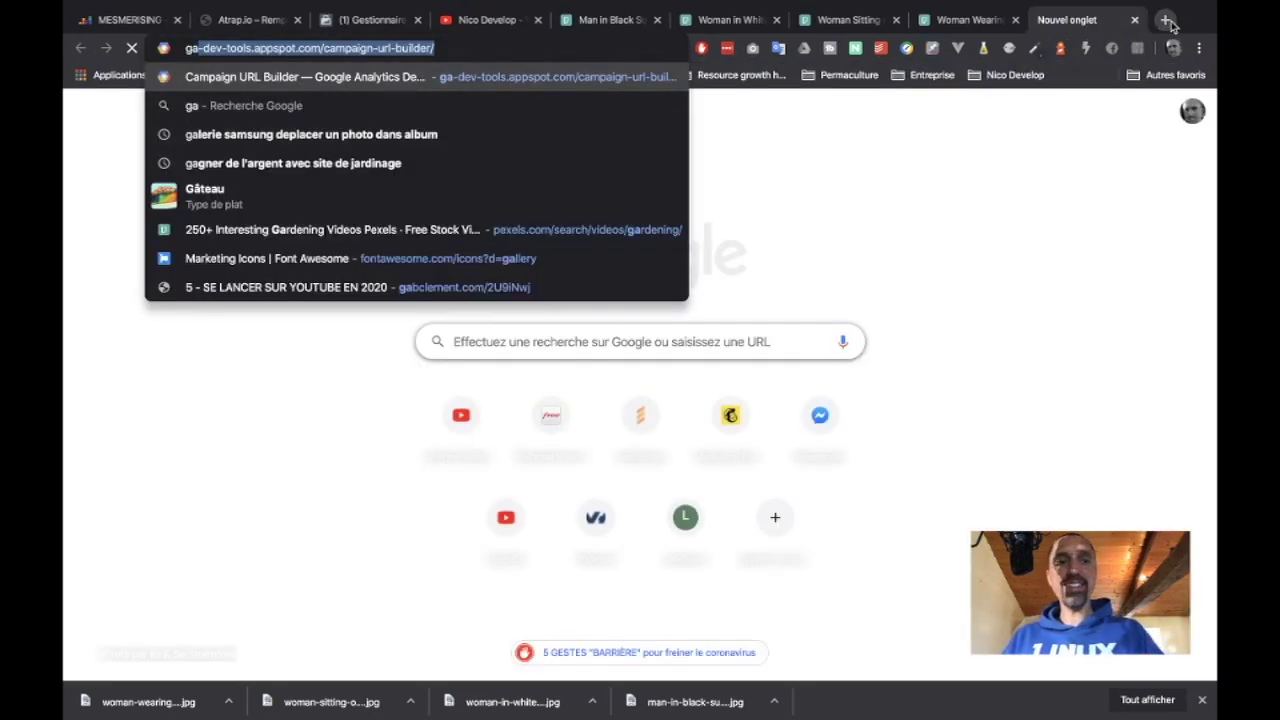
key(Return)
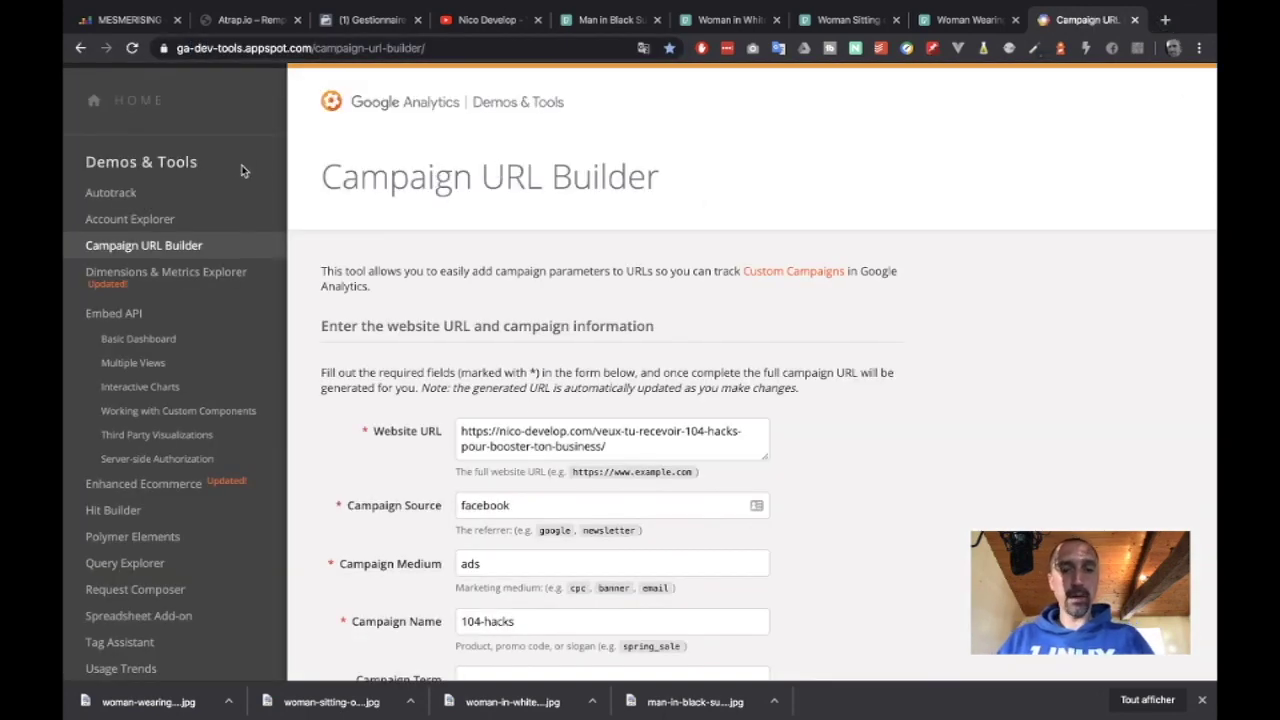
click(375, 24)
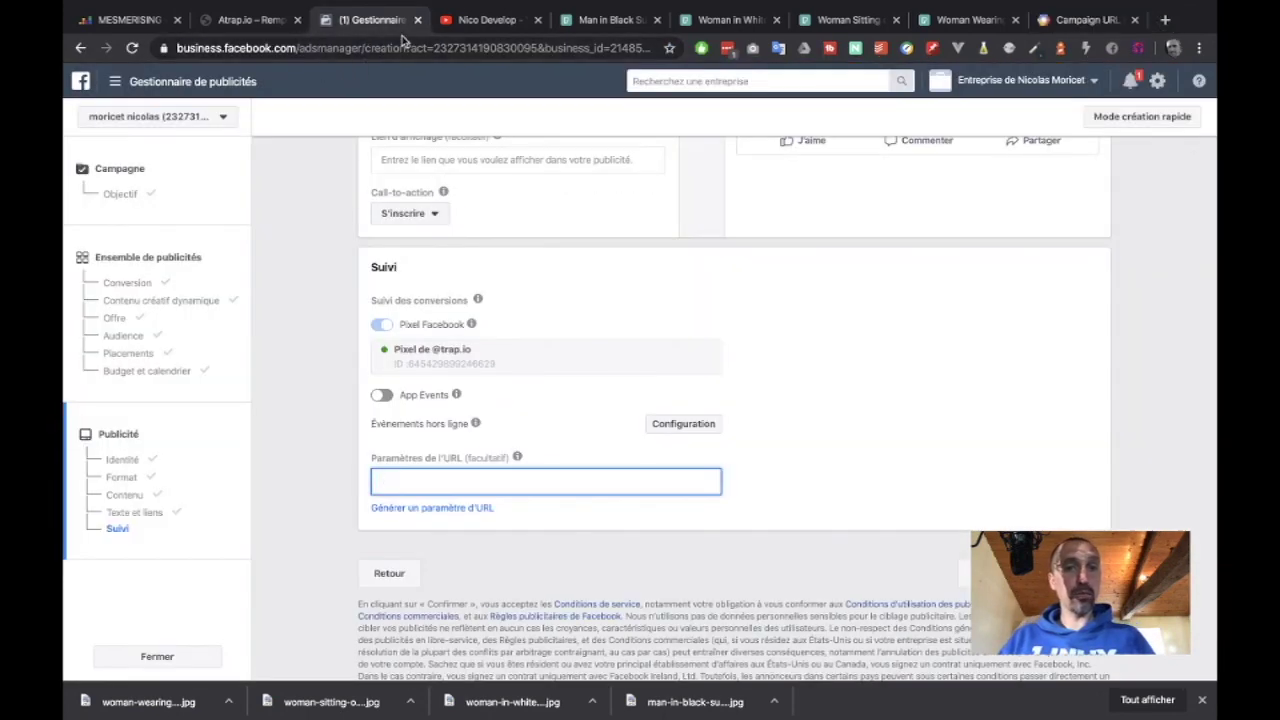
click(272, 20)
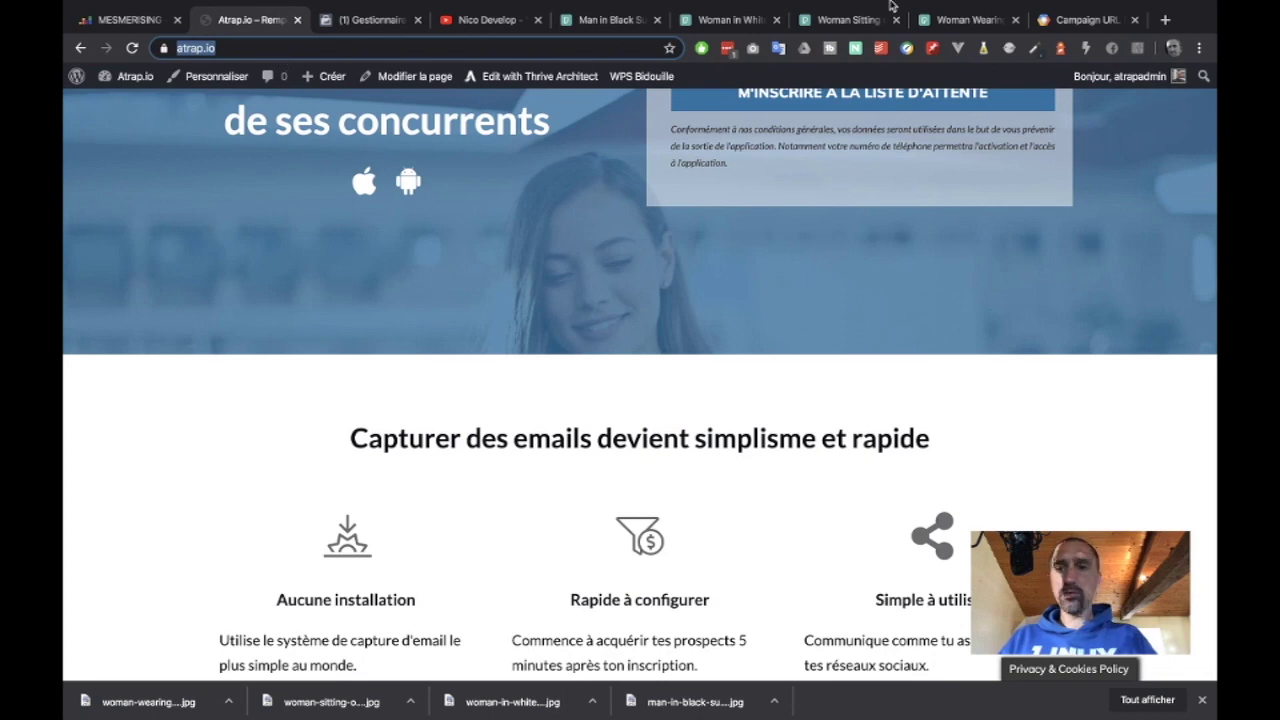
click(1085, 20)
triple_click(590, 456)
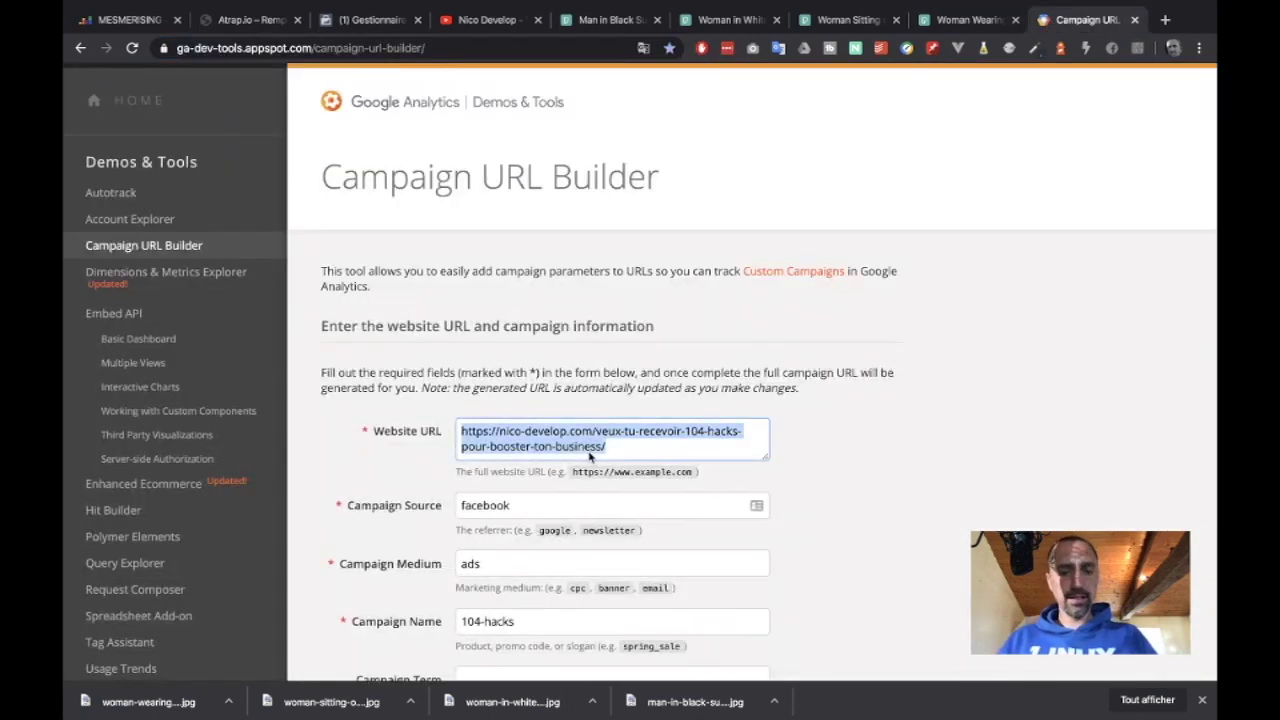
text(https://atrap.io/)
Replace the campaign name with "conversion-etp", keeping "facebook" as the source and "ads" as the medium
click(580, 494)
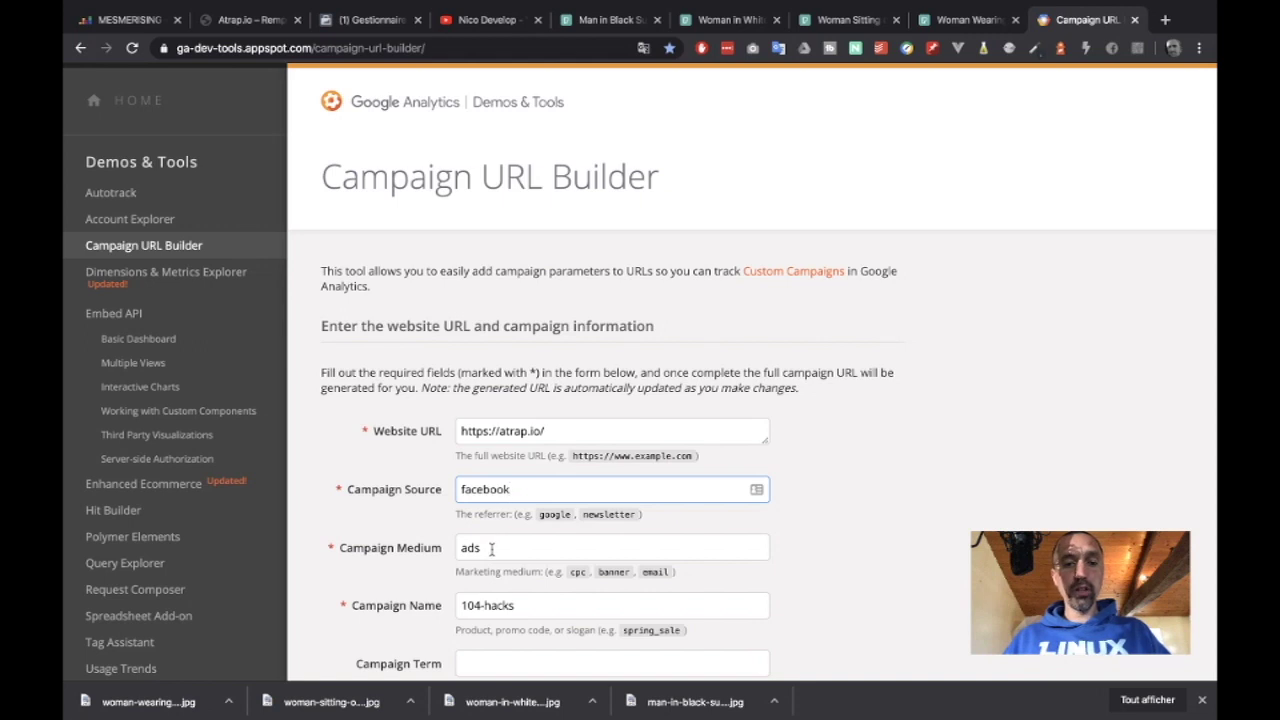
drag(491, 548, 446, 548)
drag(527, 605, 447, 612)
scroll(447, 613, down, 2)
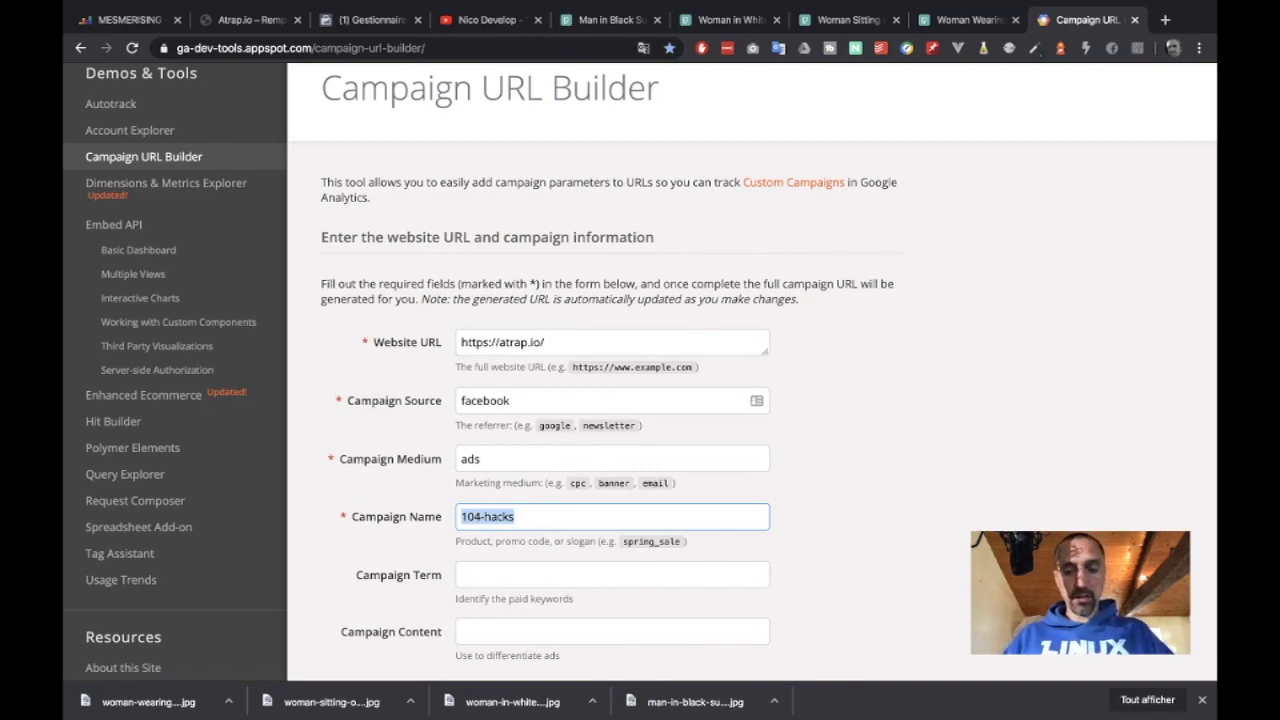
text(convertion)
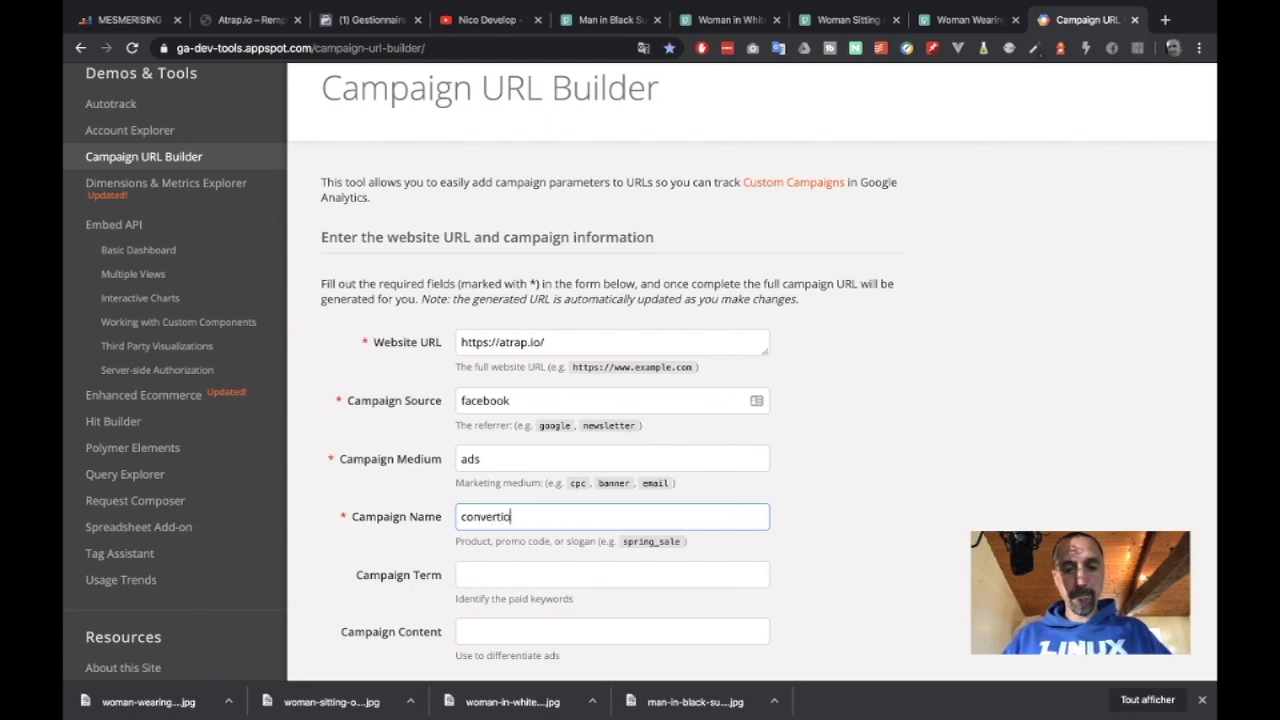
key(BackSpace)
key(BackSpace)
text(sion)
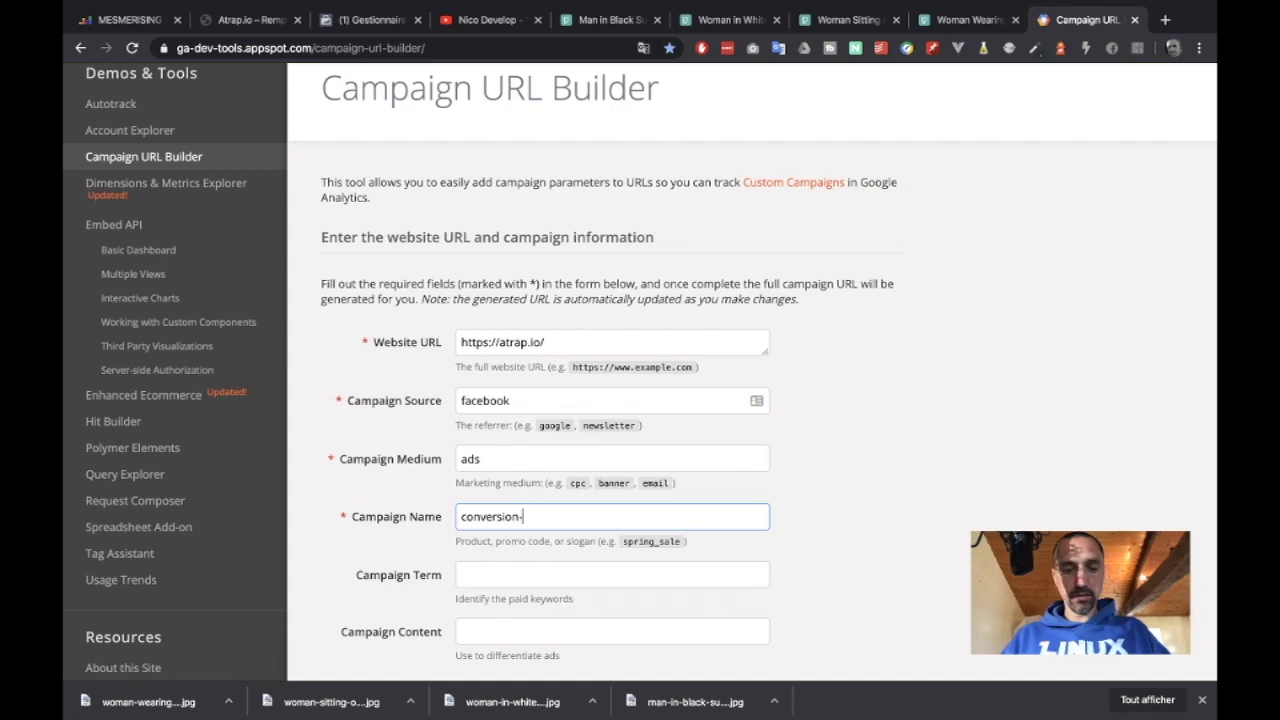
text(-etp)
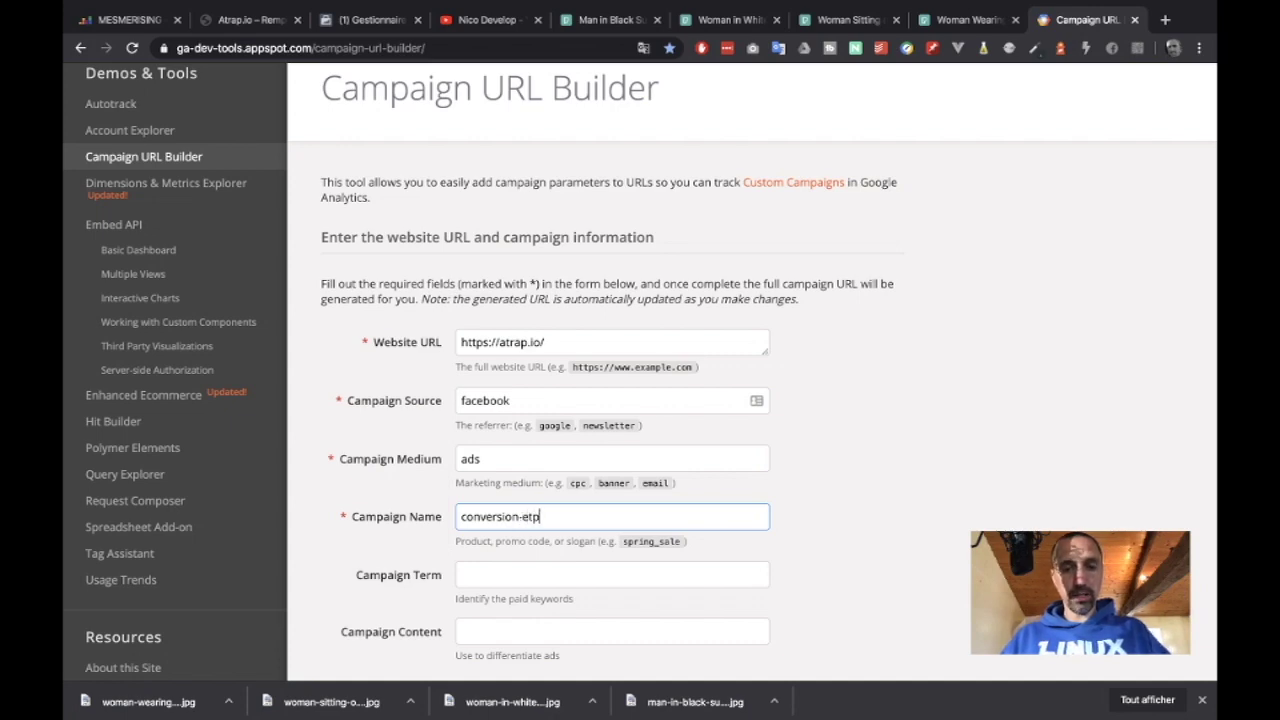
Copy the UTM parameters after the question mark of the generated URL and paste them into the Facebook ad's URL parameters
scroll(763, 597, down, 4)
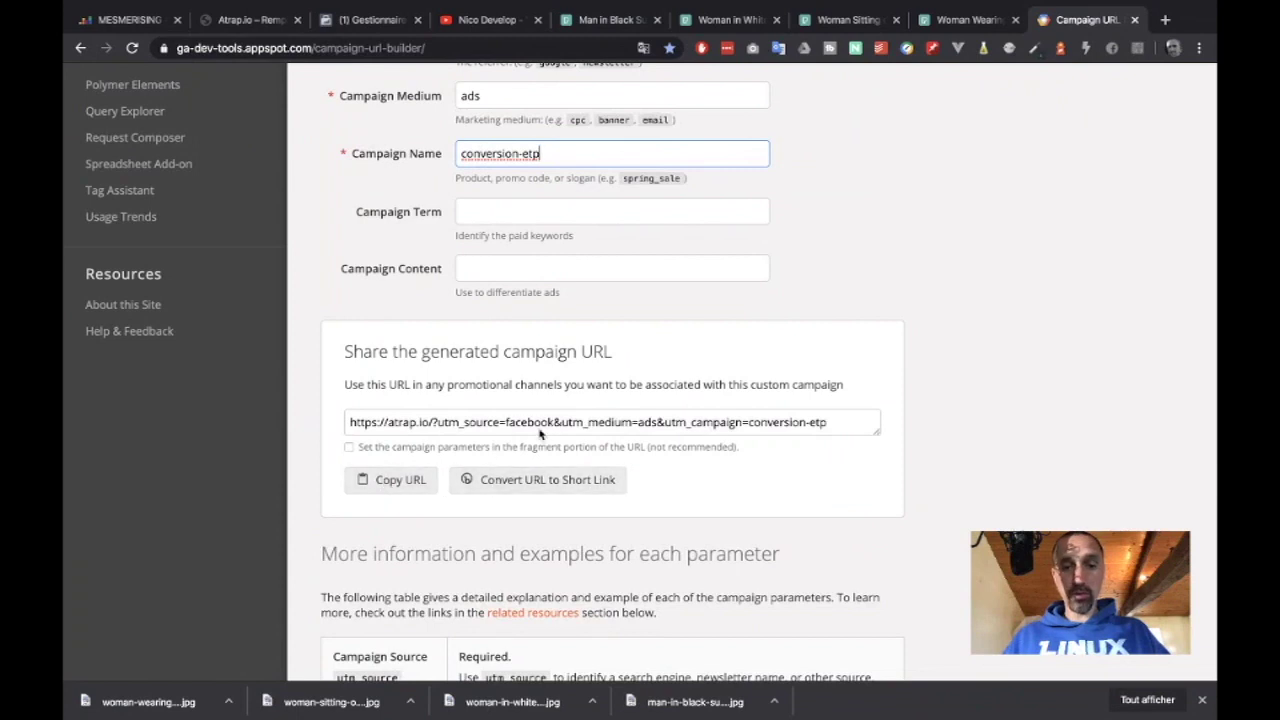
drag(436, 422, 829, 433)
key(ctrl+c)
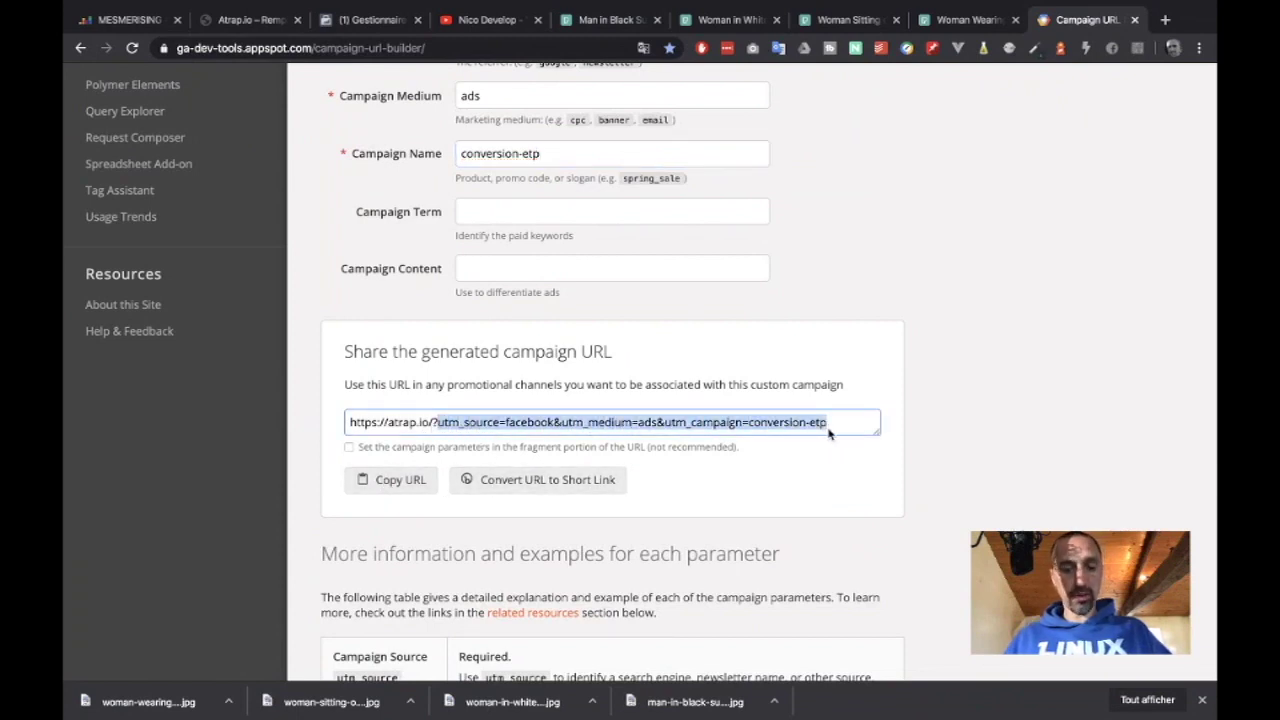
click(343, 20)
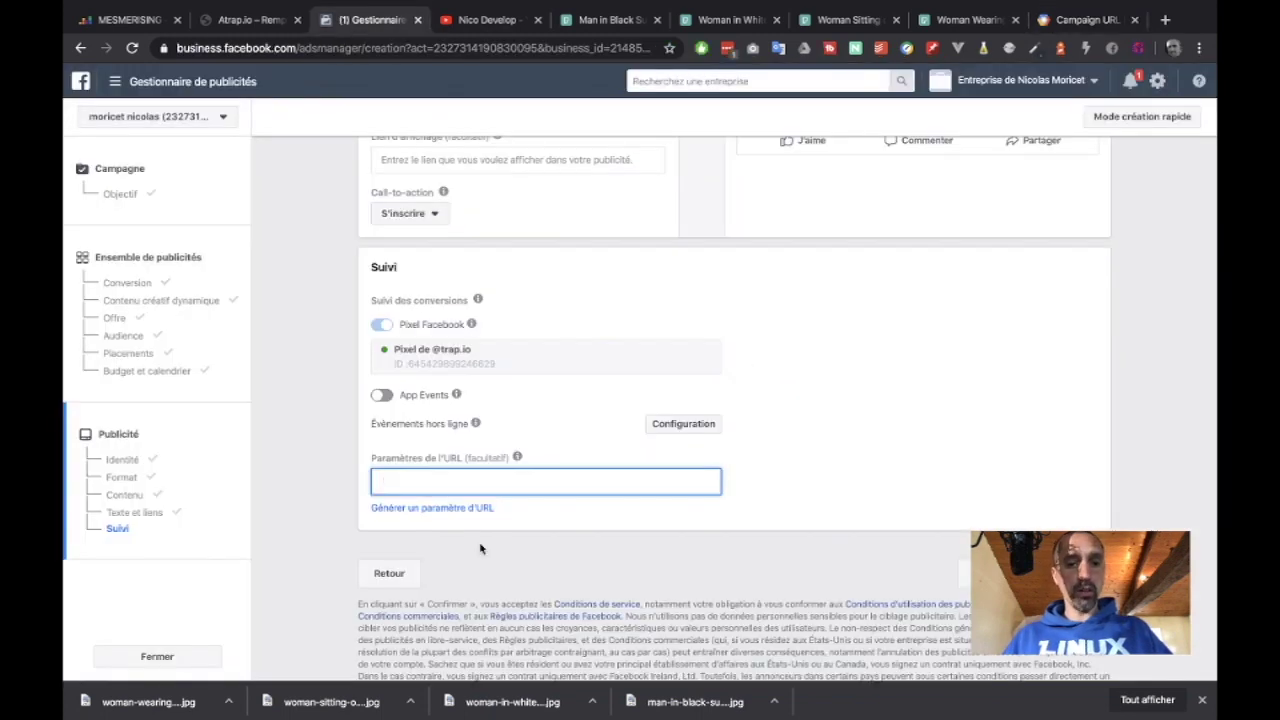
key(ctrl+v)
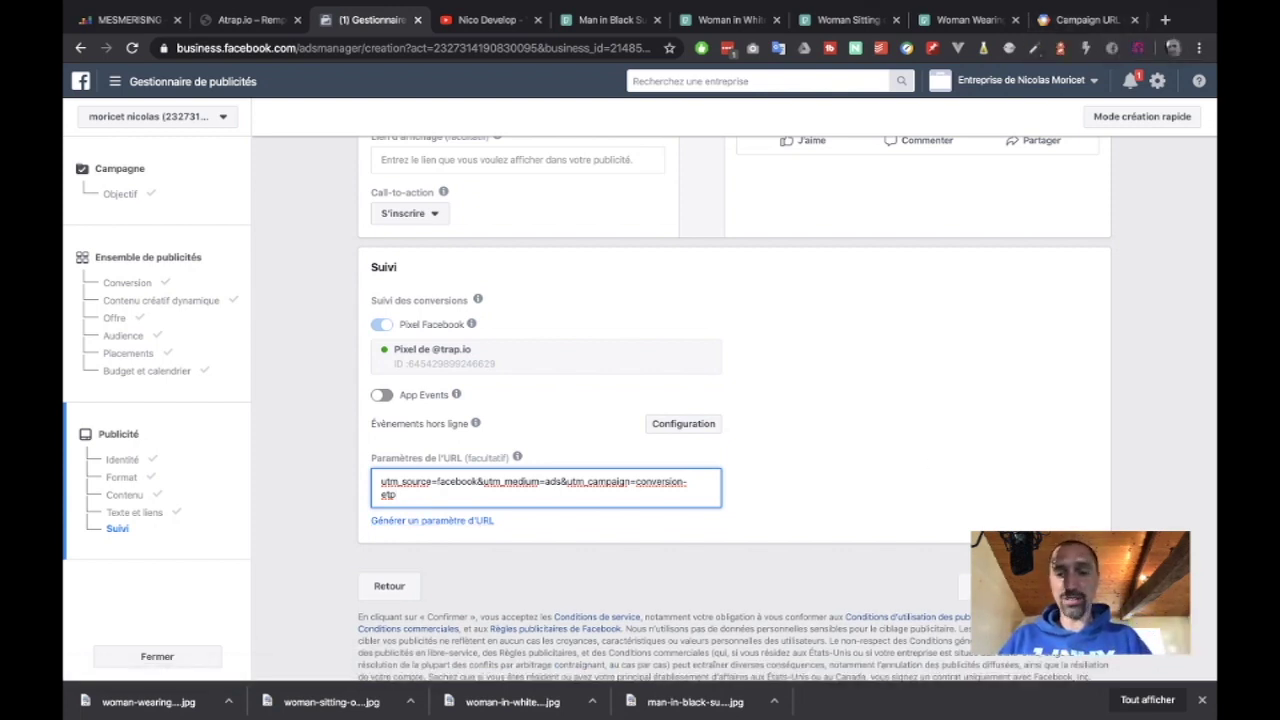
Review the ad's images, main text, title, description, destination URL and desktop news feed preview
scroll(1005, 429, up, 15)
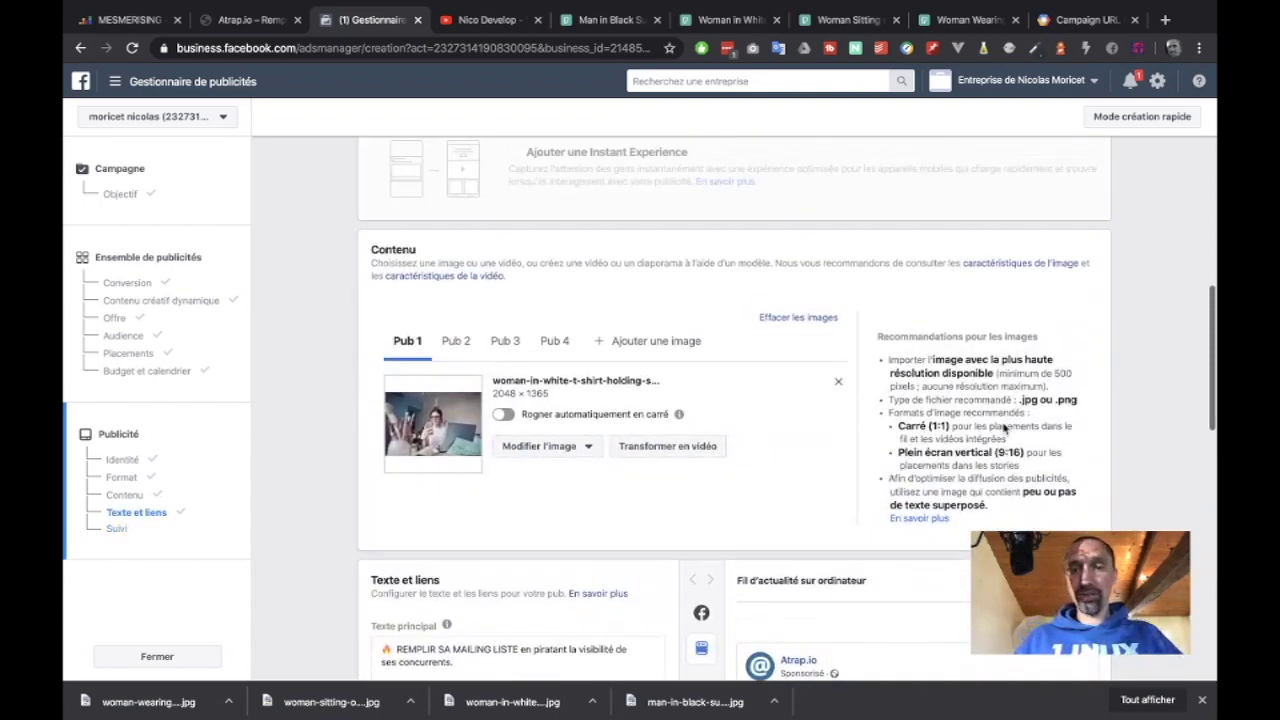
scroll(1005, 429, down, 3)
scroll(1004, 429, up, 1)
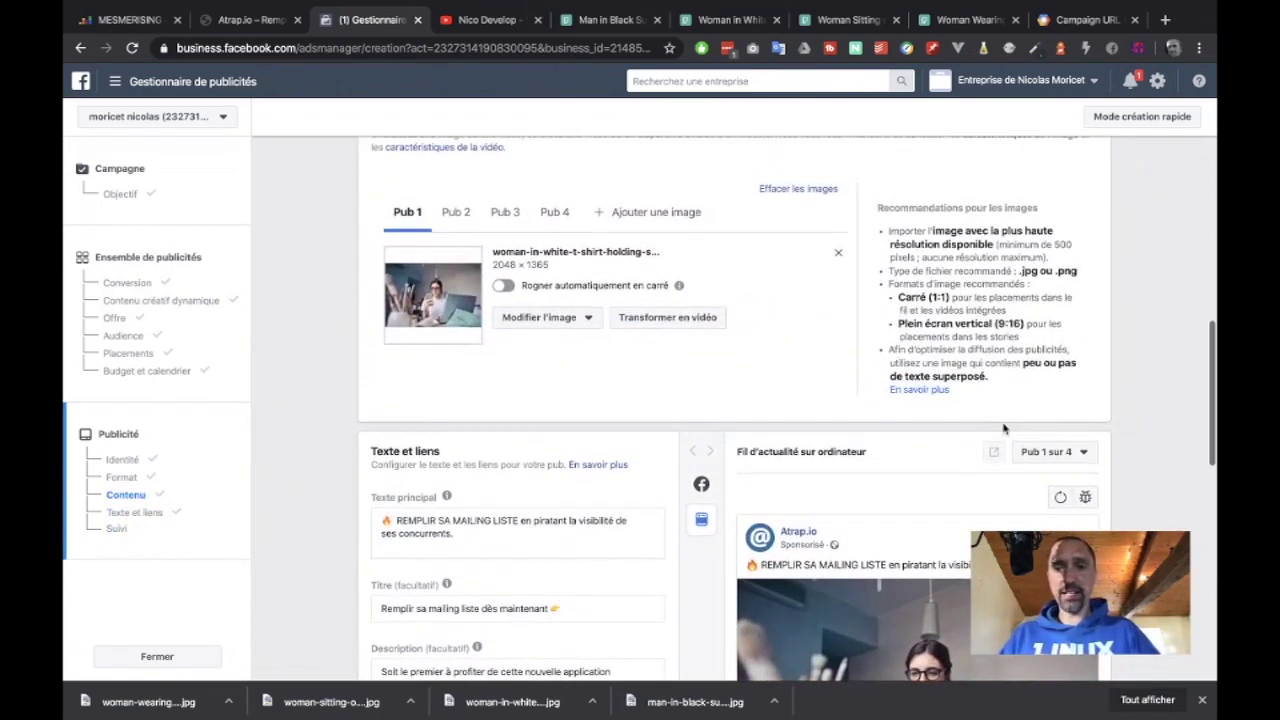
scroll(1030, 338, down, 3)
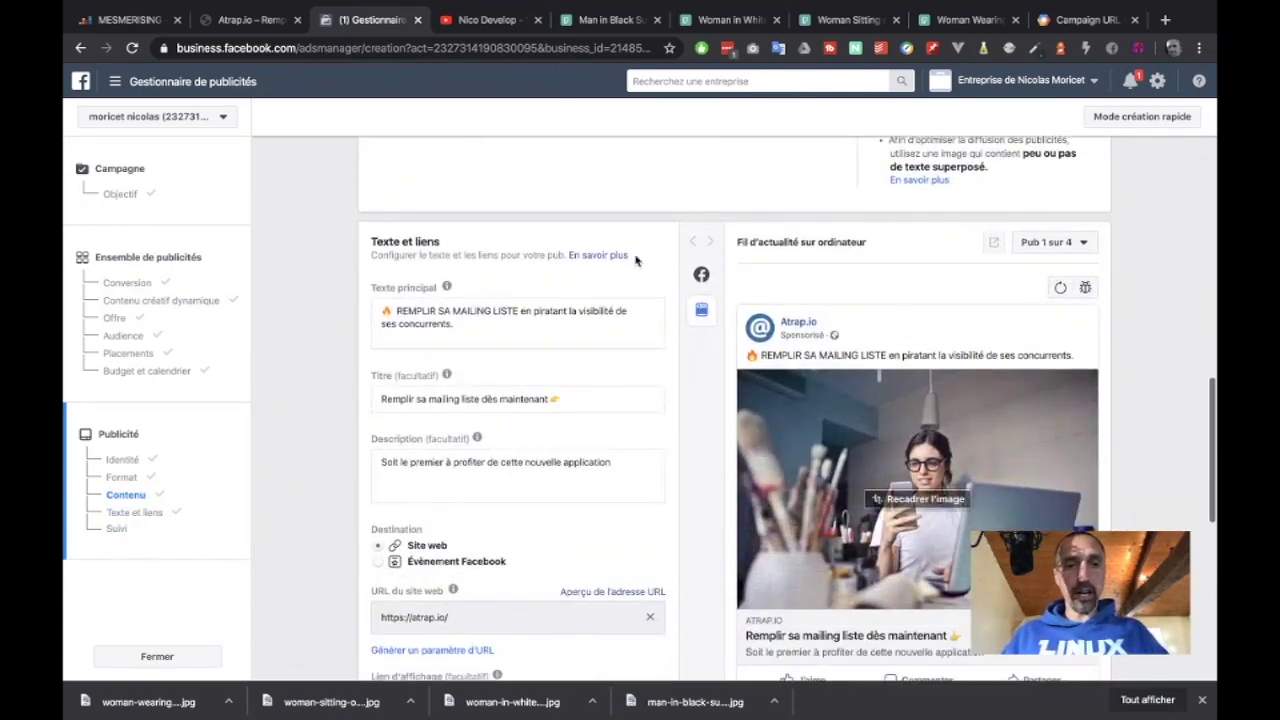
scroll(625, 258, up, 5)
scroll(540, 370, down, 5)
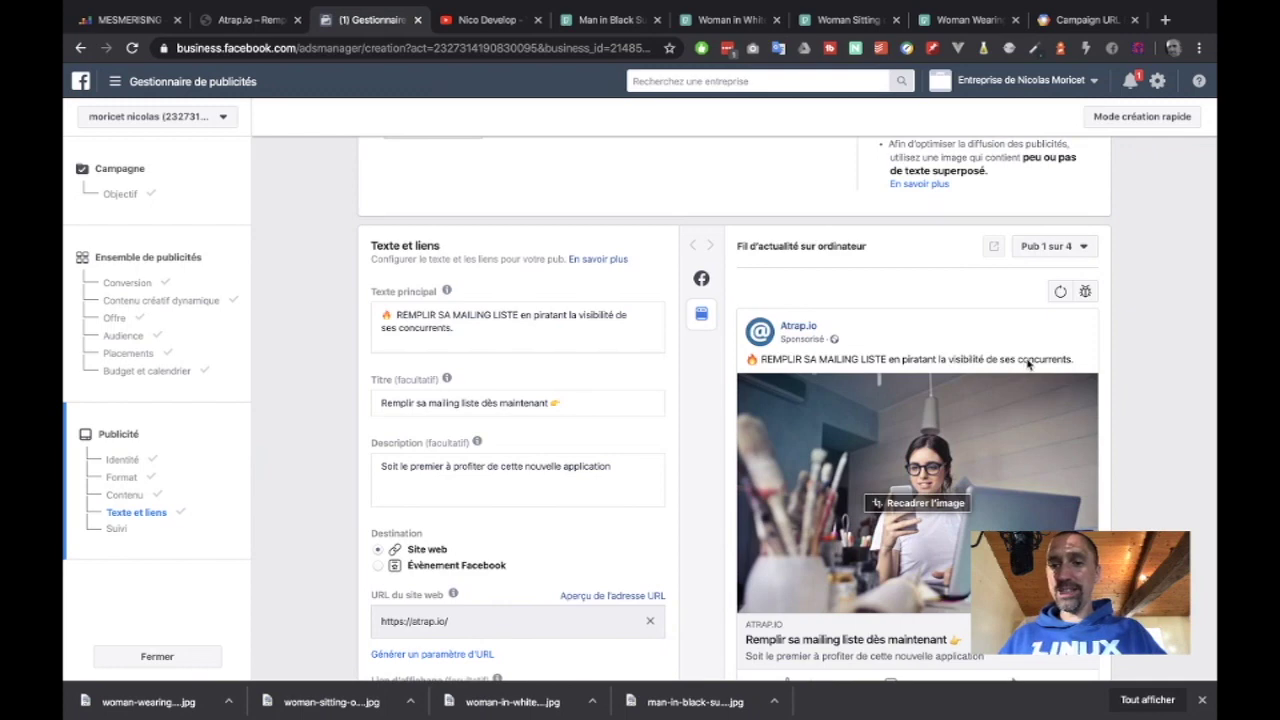
scroll(1041, 364, down, 1)
scroll(1041, 364, down, 3)
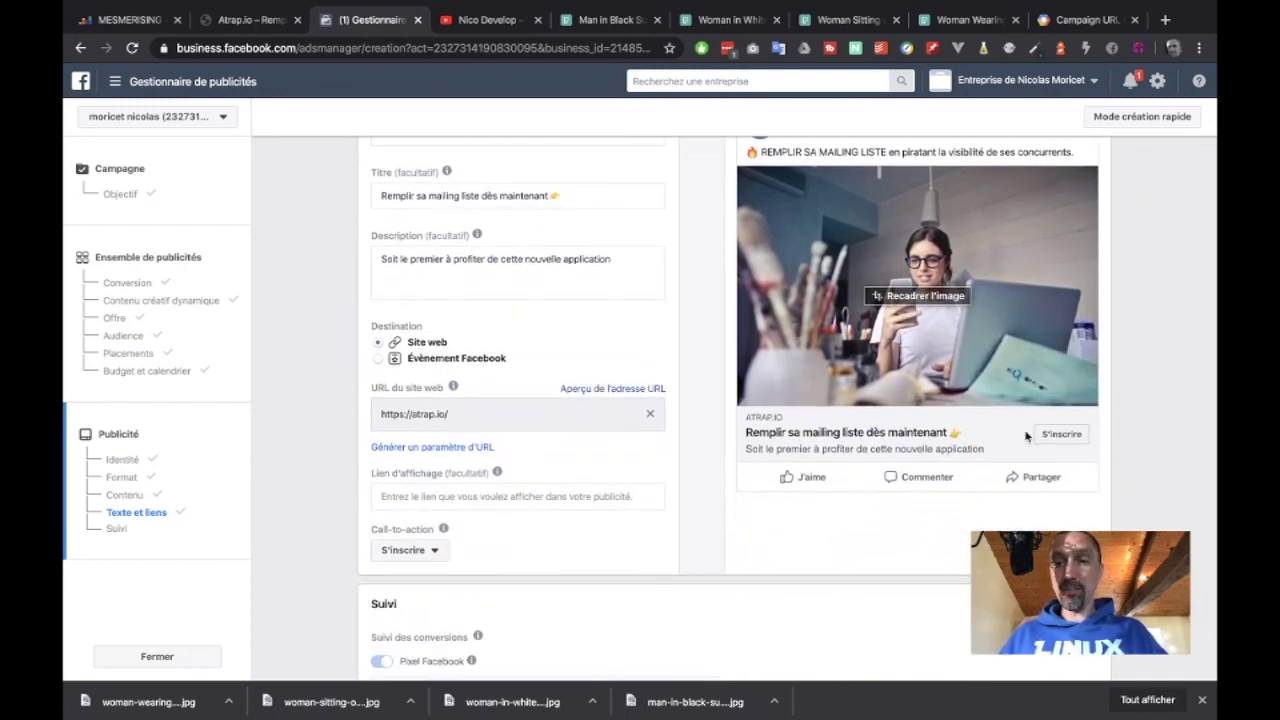
Confirm the finished ad to publish the campaign
scroll(836, 536, down, 1)
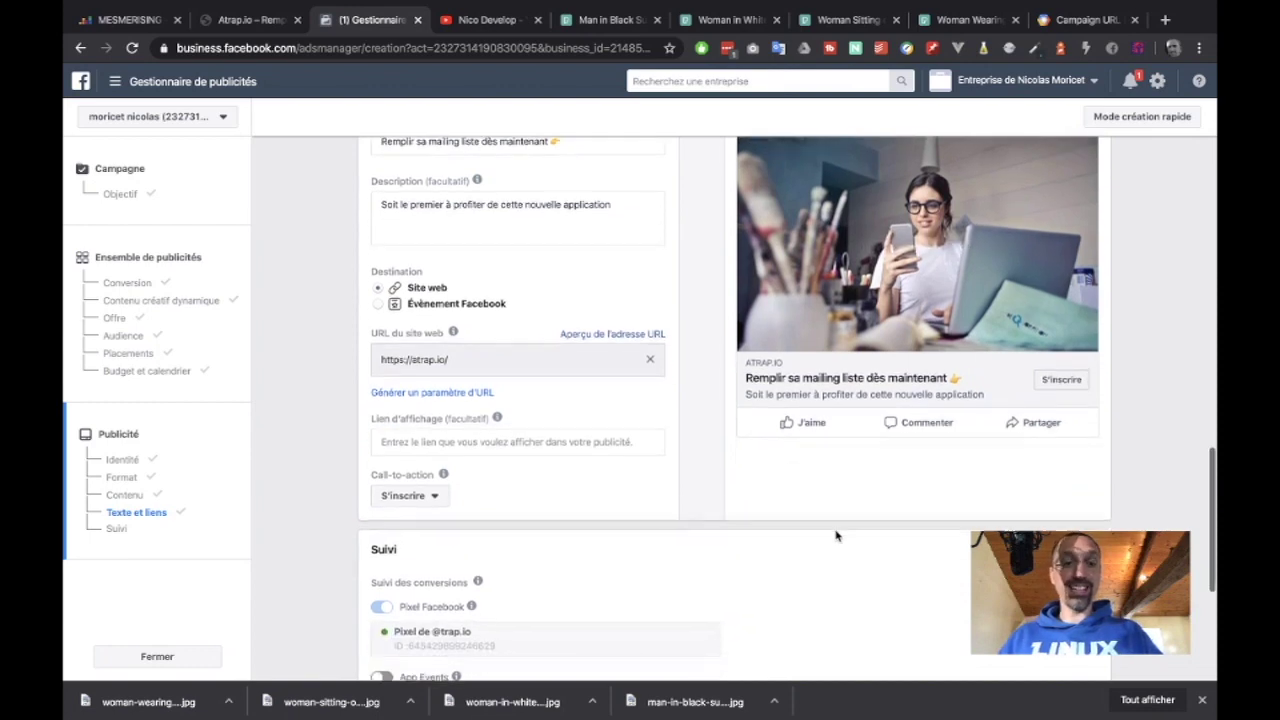
scroll(836, 536, down, 6)
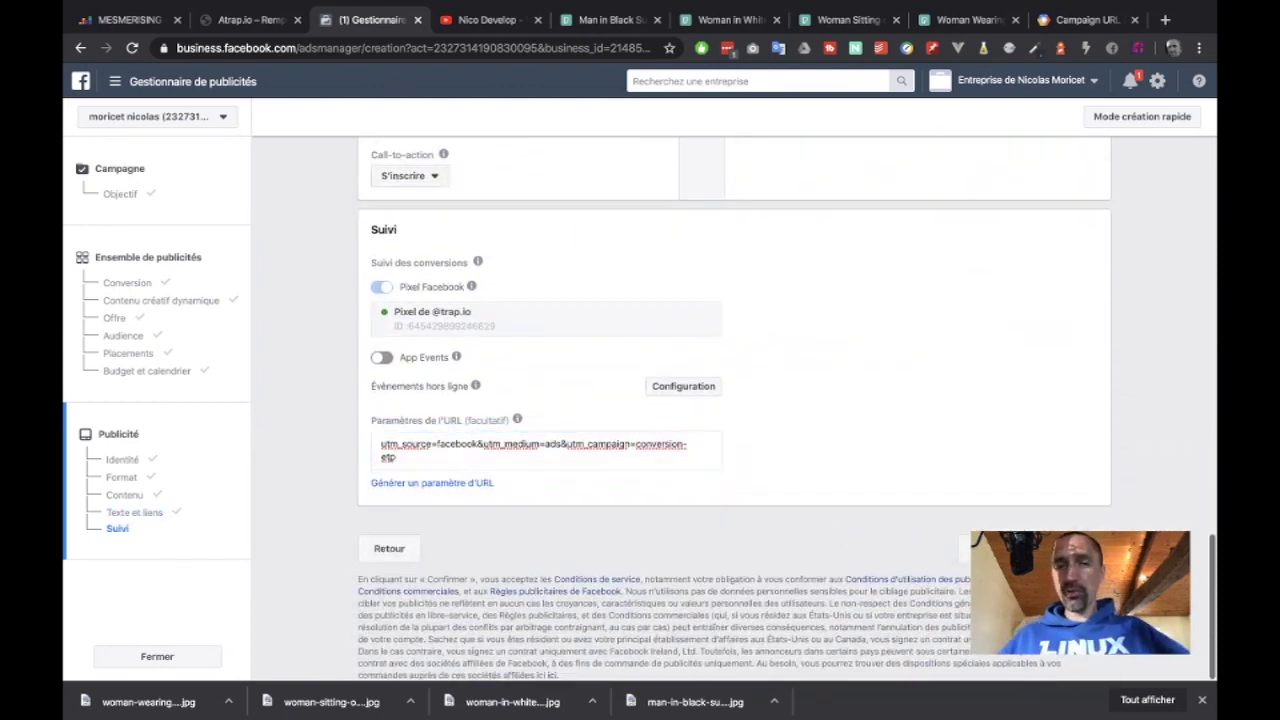
click(1150, 548)
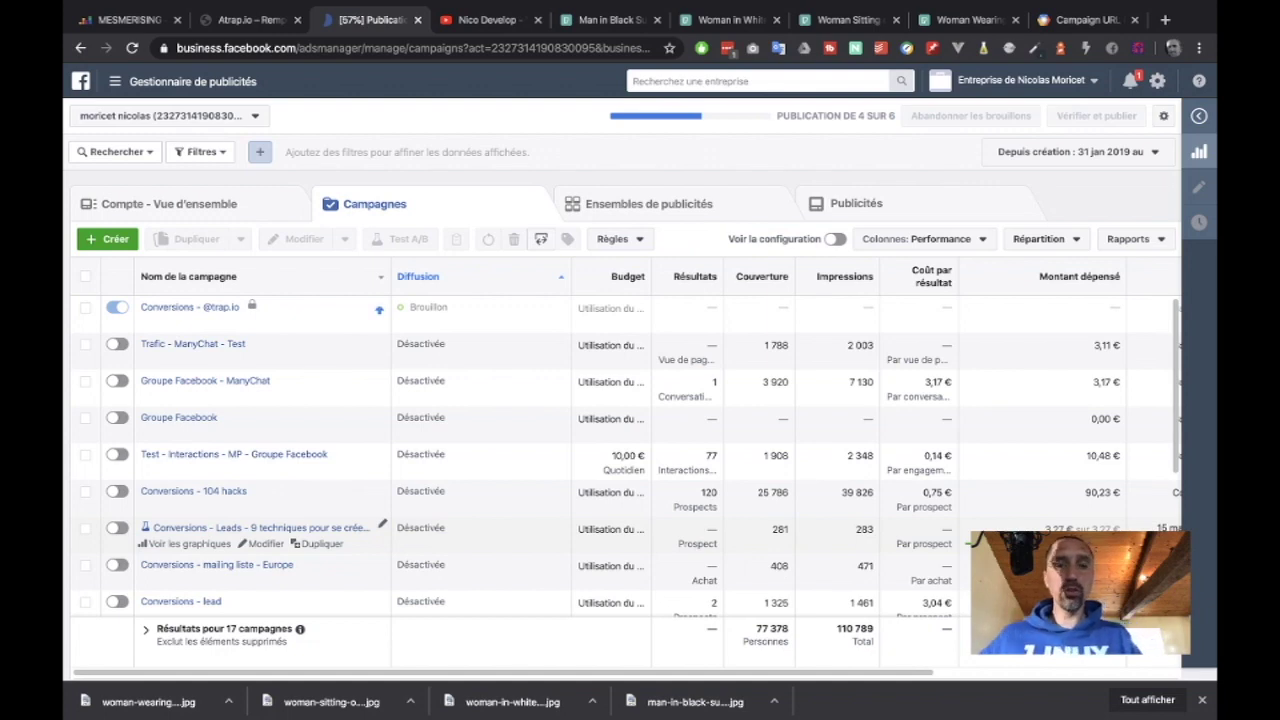
Look over the Atrap.io landing page in its own tab, and return to the Ads Manager campaign list
click(258, 22)
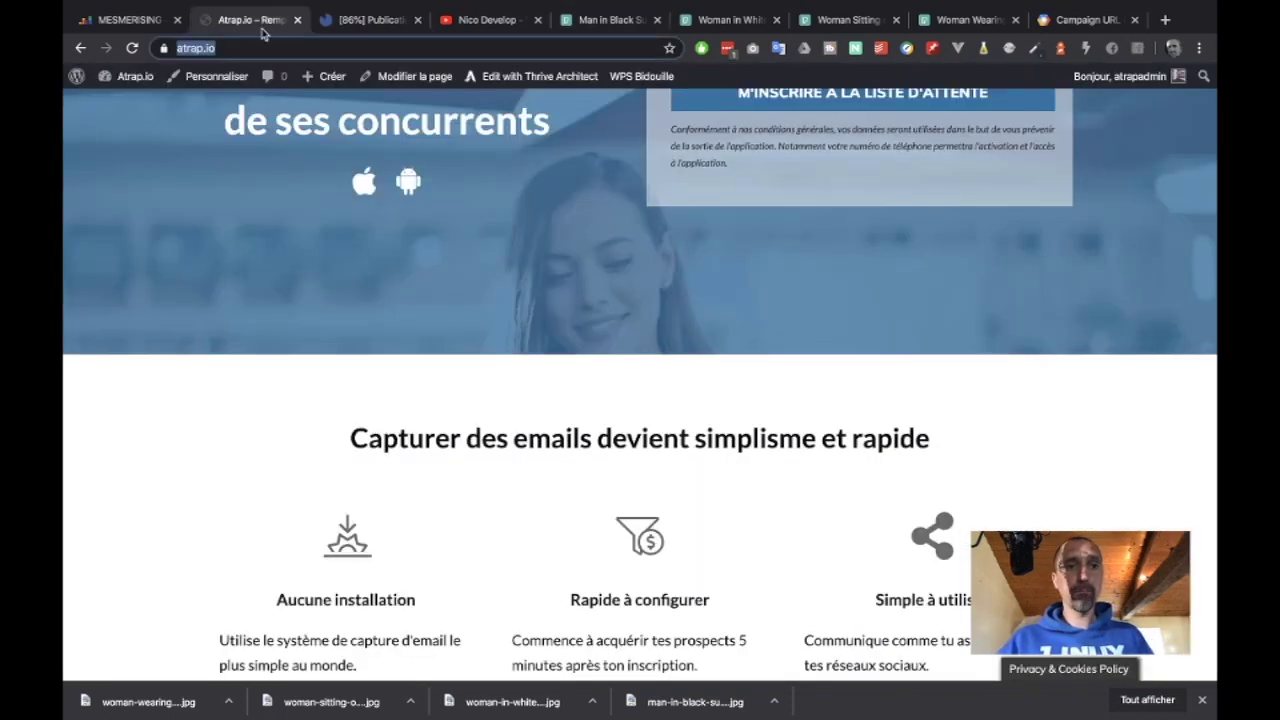
scroll(350, 315, down, 6)
drag(281, 640, 64, 617)
scroll(323, 517, up, 10)
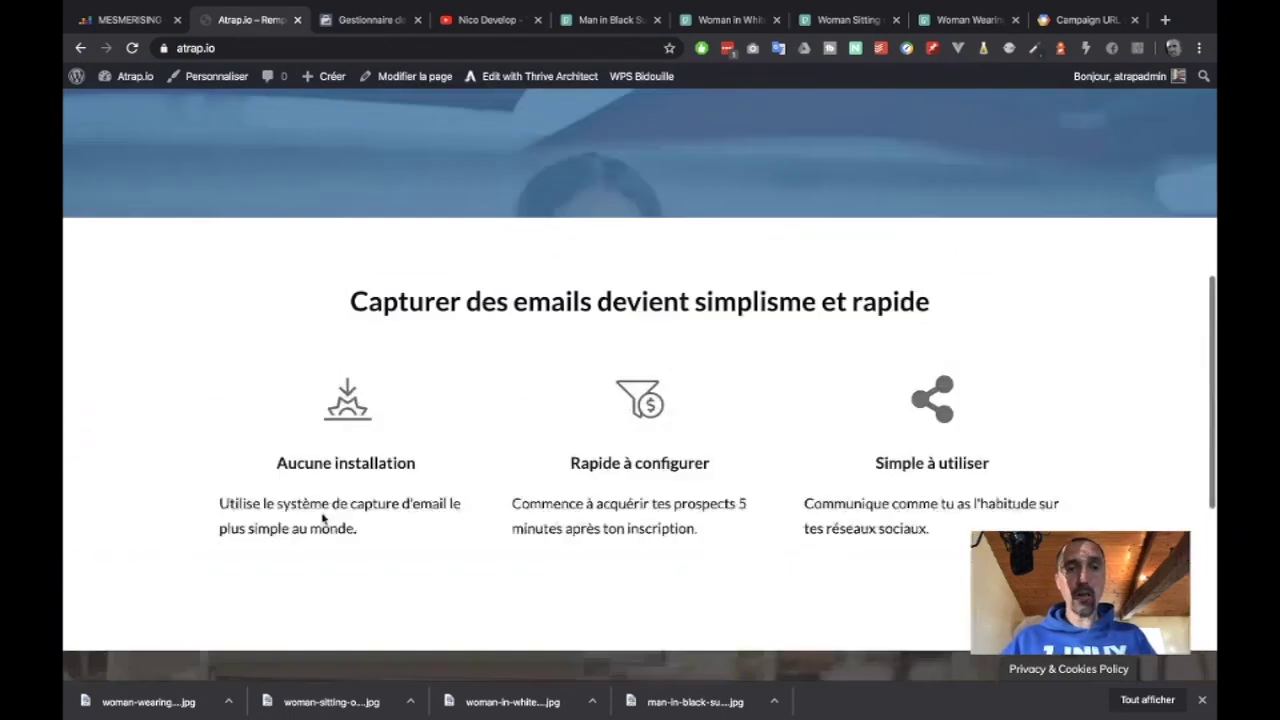
click(350, 22)
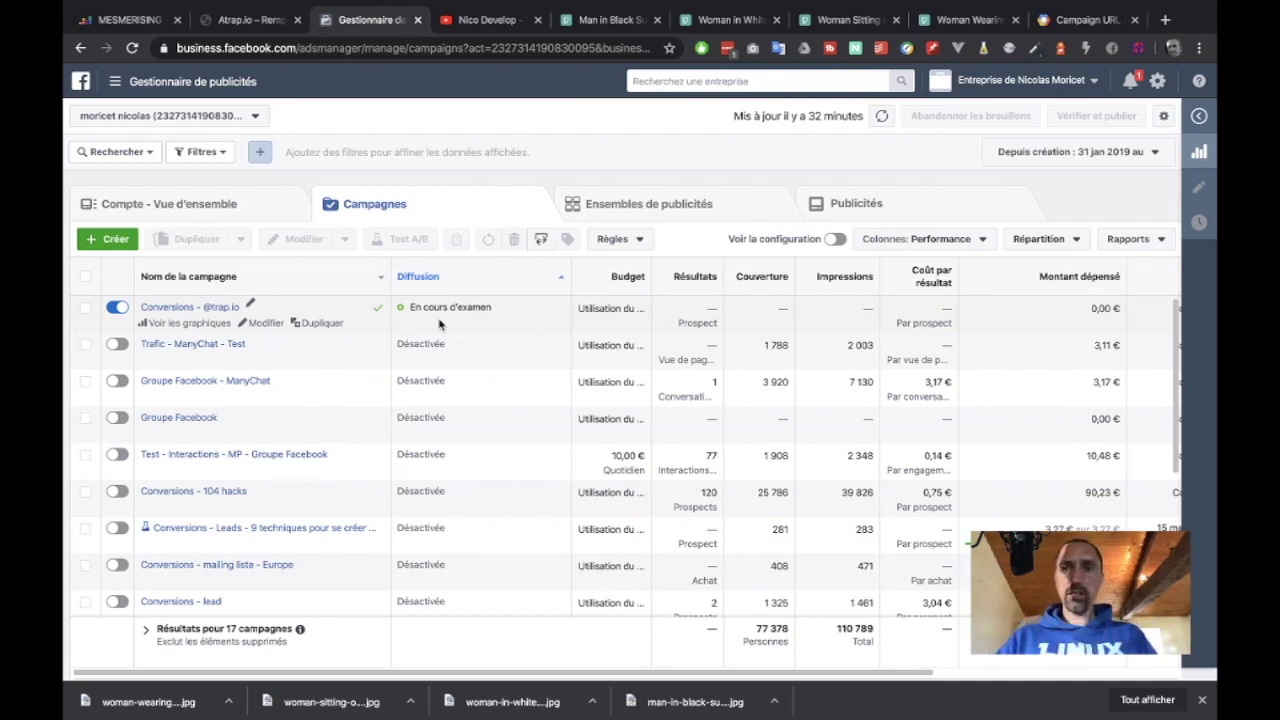
Open Instagram in a new tab and go to the logged-in account's profile
click(1165, 19)
text(inst)
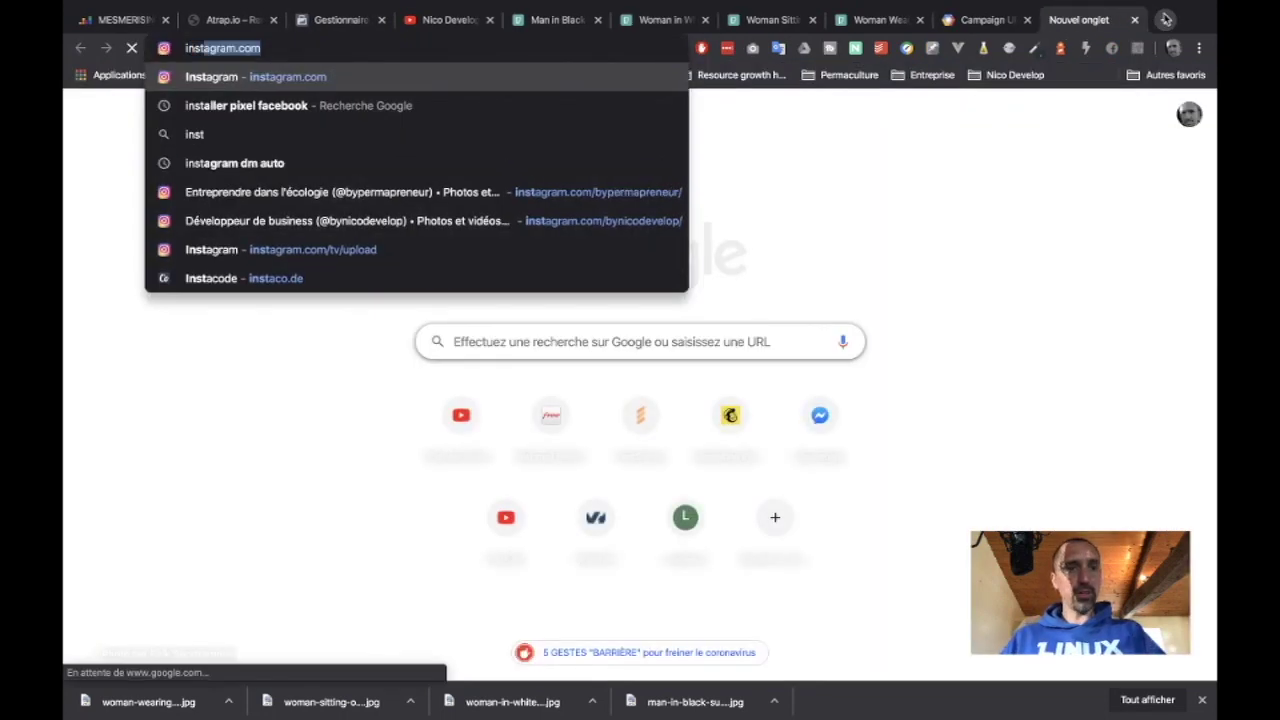
key(Return)
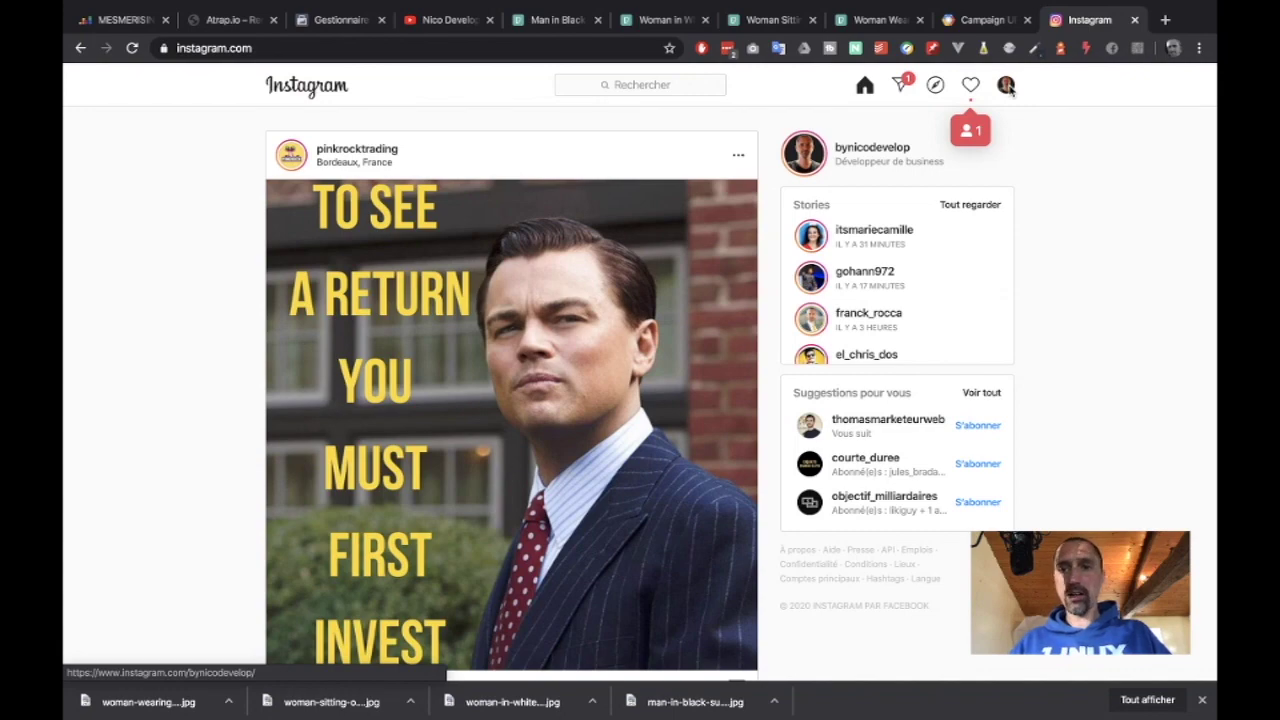
click(1007, 86)
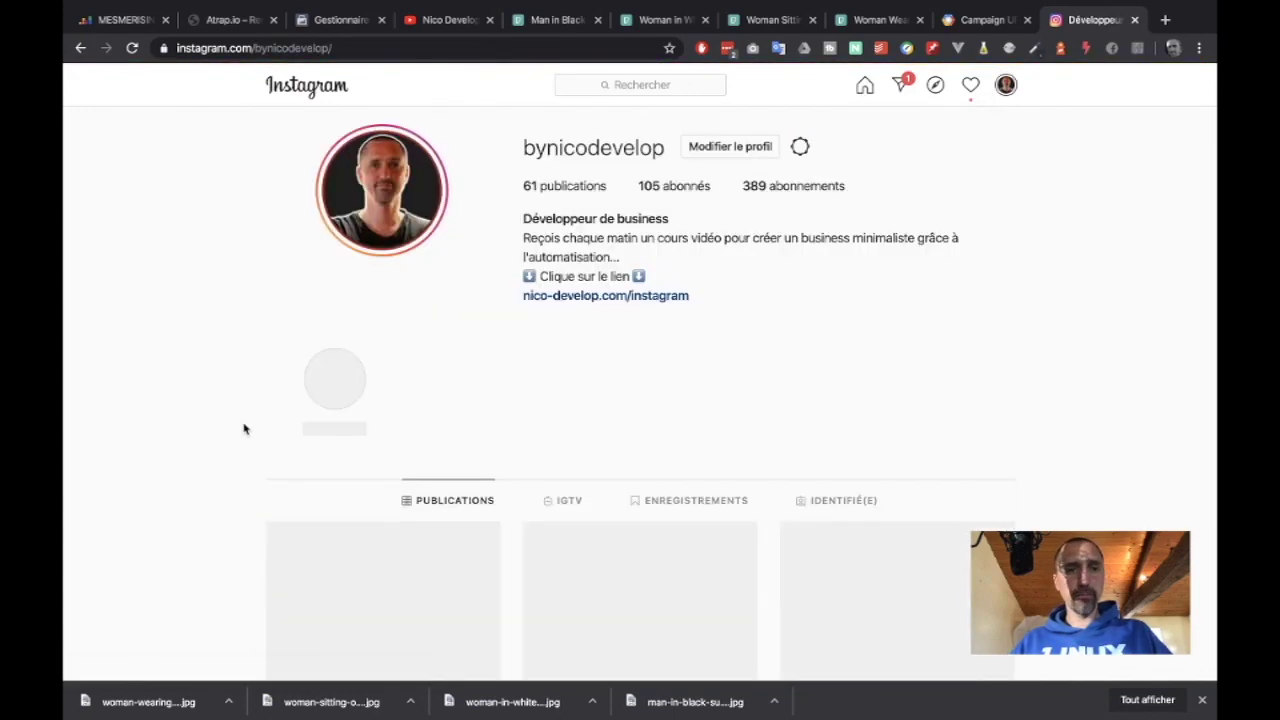
Find the "Facebook Ads Rules" post on the profile and page through its slides of forbidden and allowed ad wordings
scroll(243, 429, down, 15)
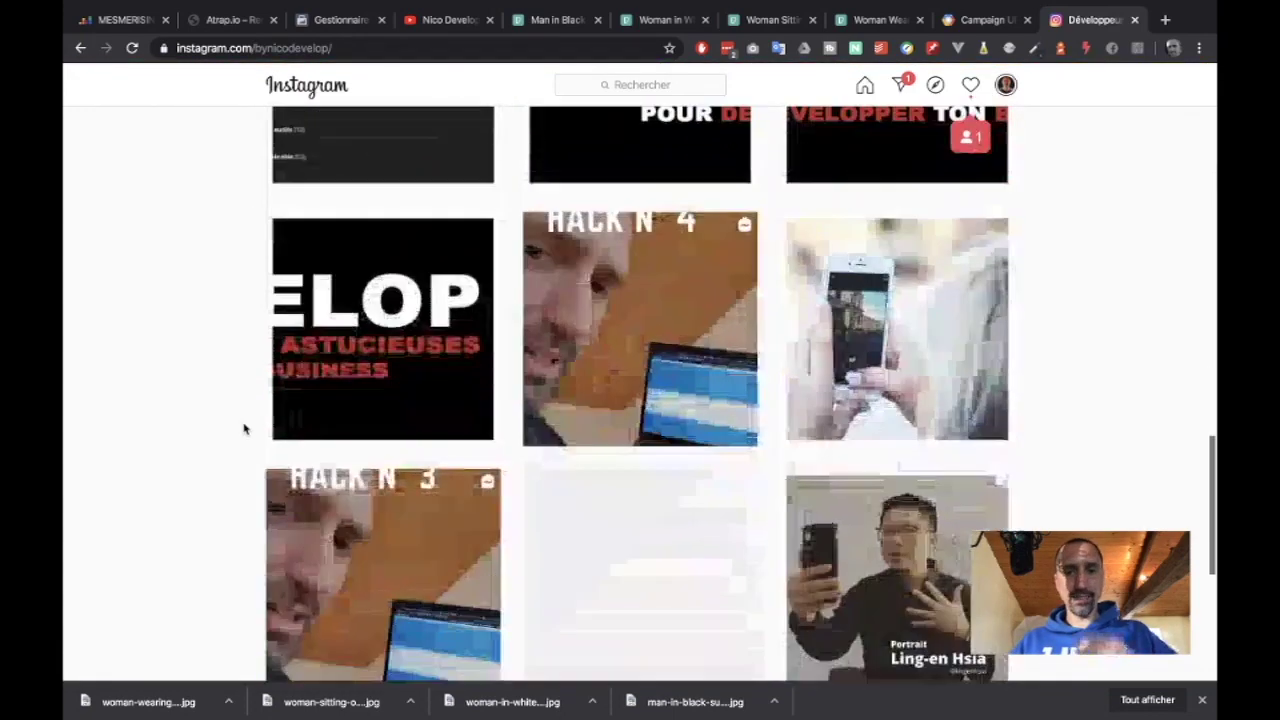
scroll(243, 429, down, 15)
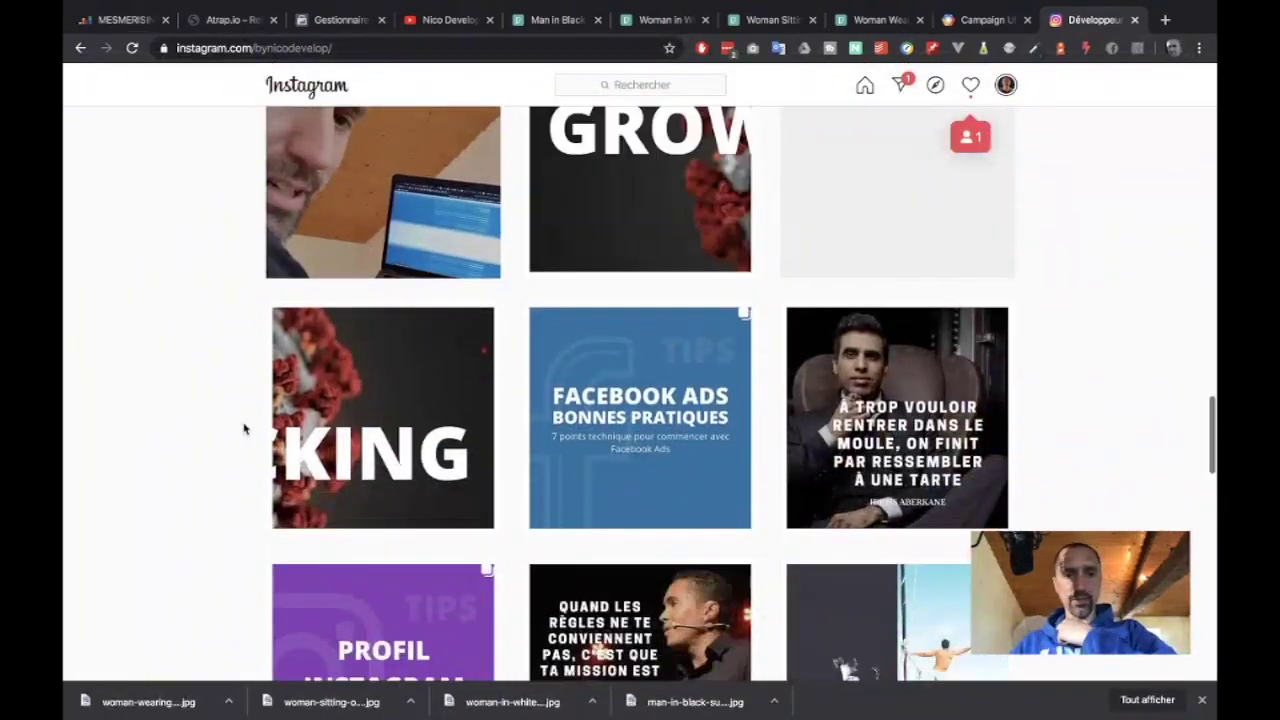
scroll(243, 429, down, 5)
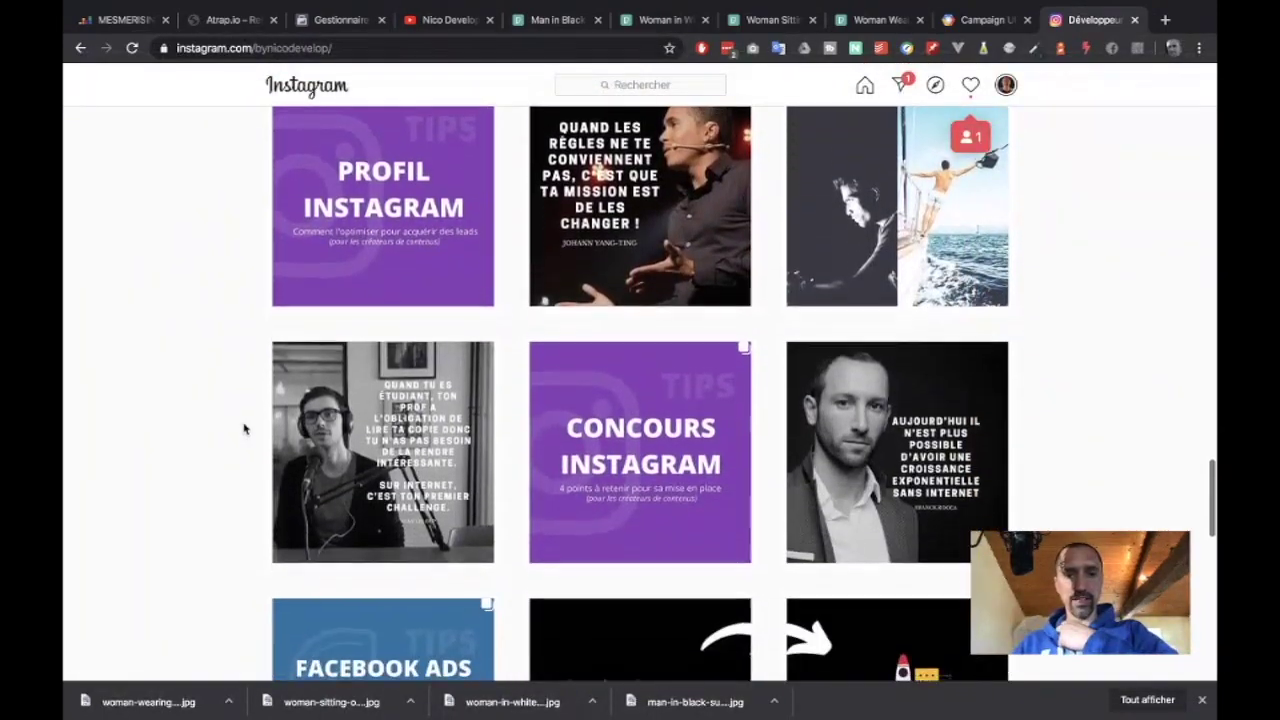
scroll(243, 429, down, 4)
click(370, 432)
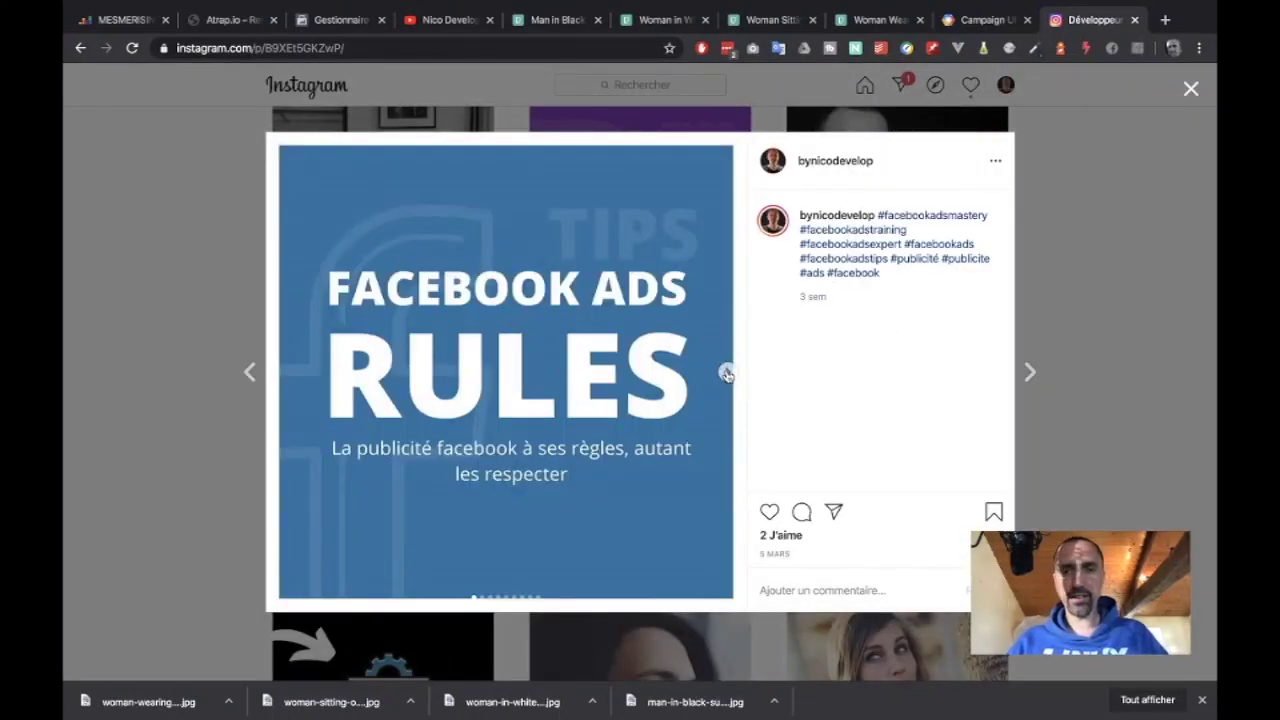
click(727, 373)
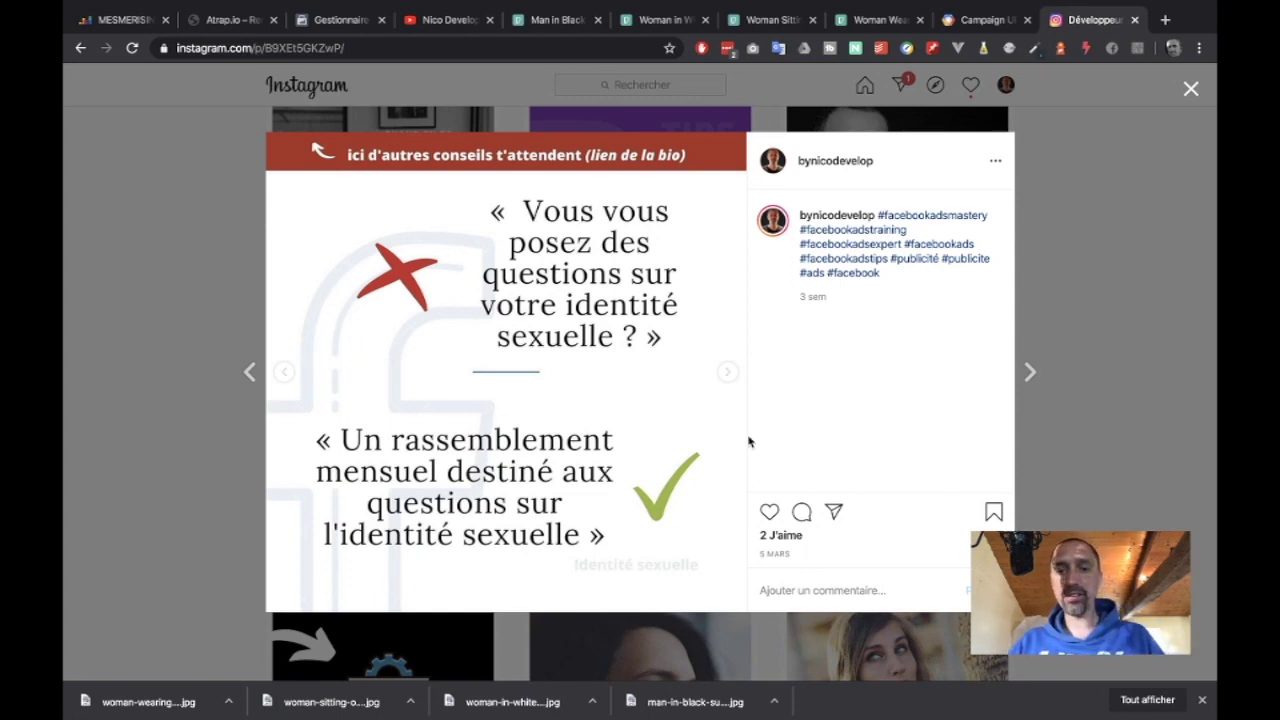
click(724, 377)
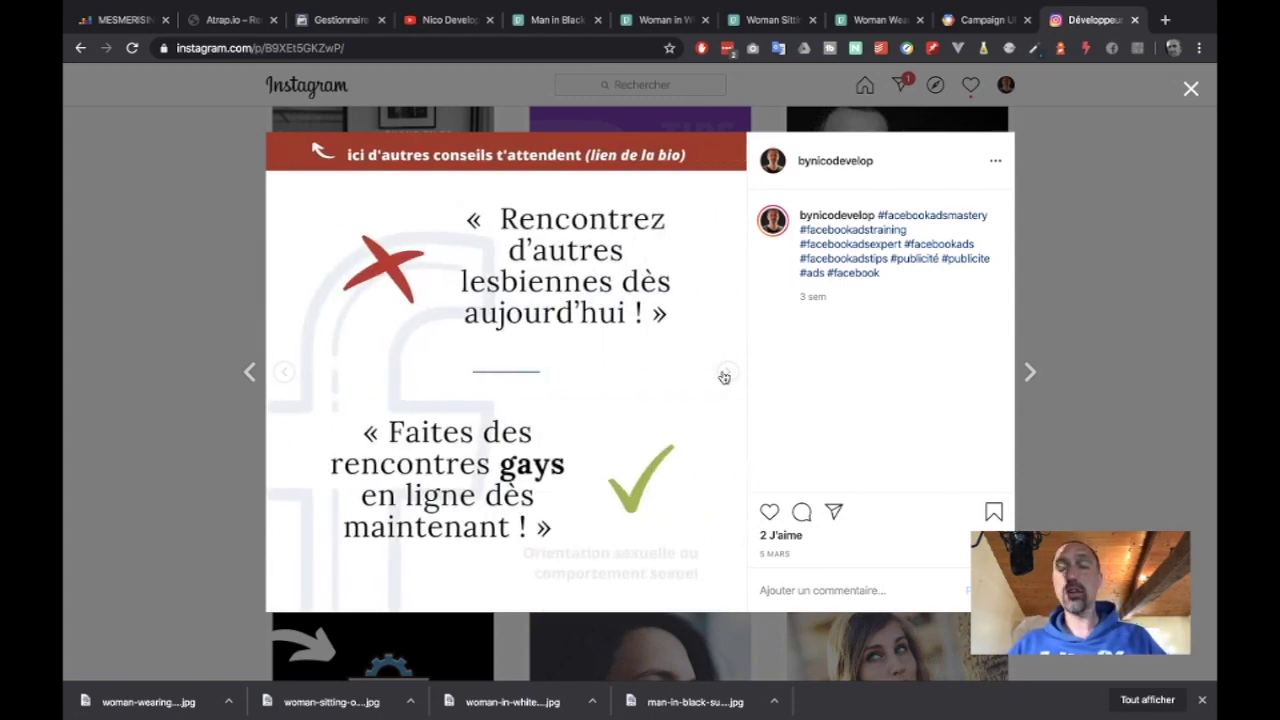